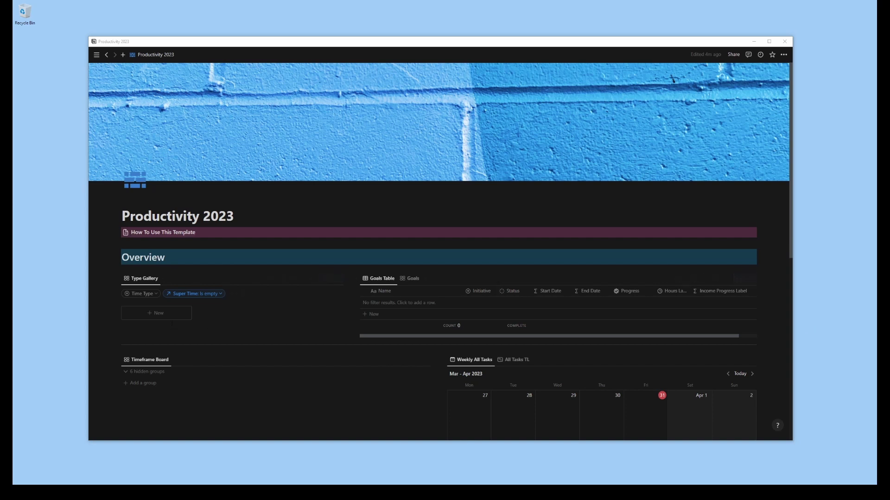
# Step: Add a Type Gallery entry from the Long Timeframe template and set its Time Type to Quarter
pyautogui.scroll(-2, 295, 311)
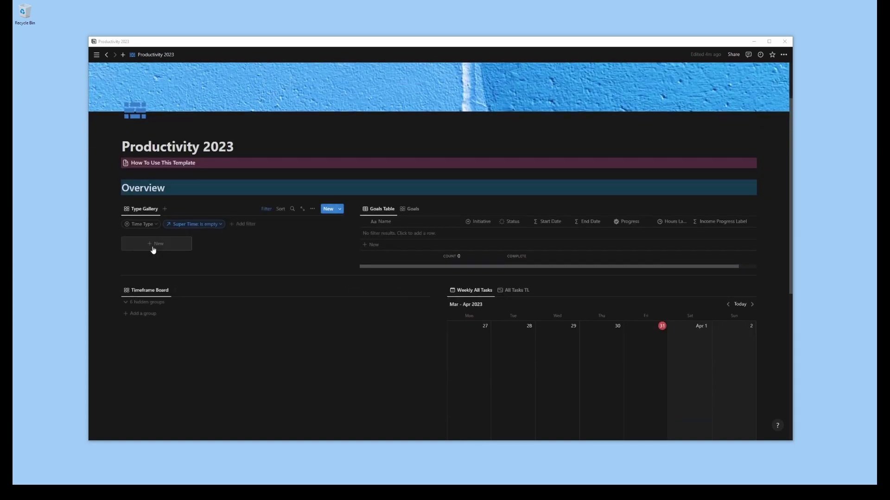
pyautogui.hotkey('ctrl', '\\')
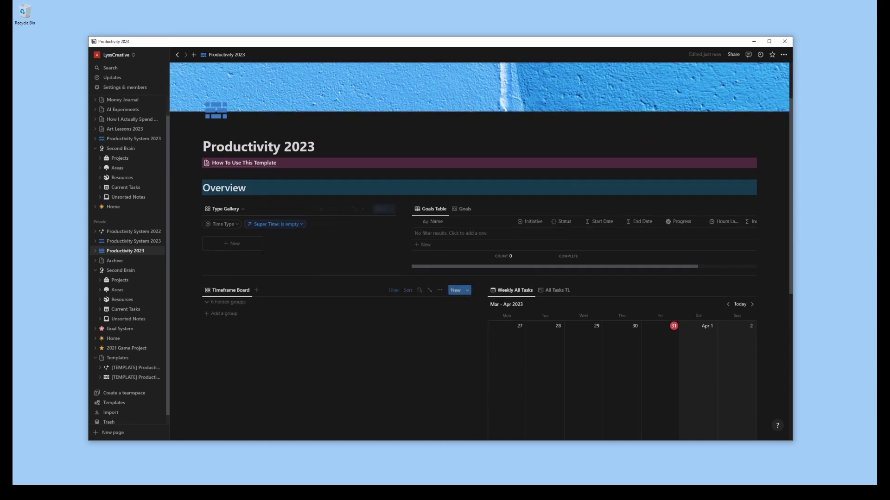
pyautogui.click(241, 251)
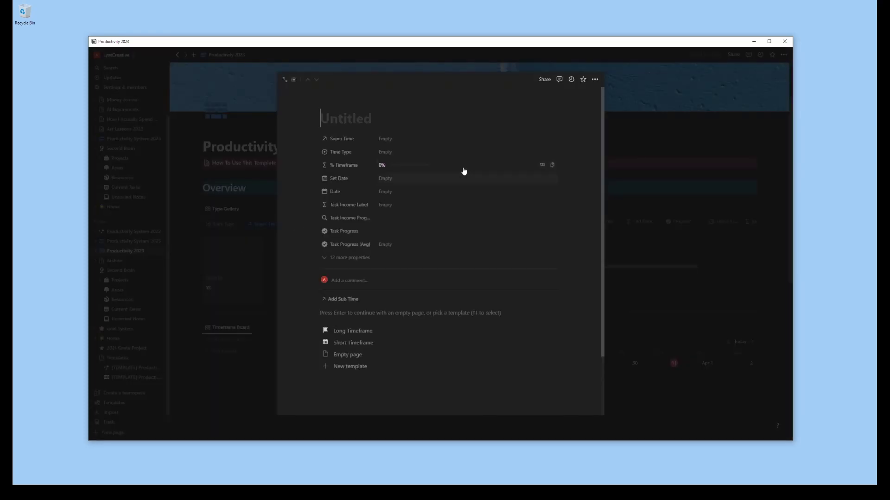
pyautogui.click(424, 333)
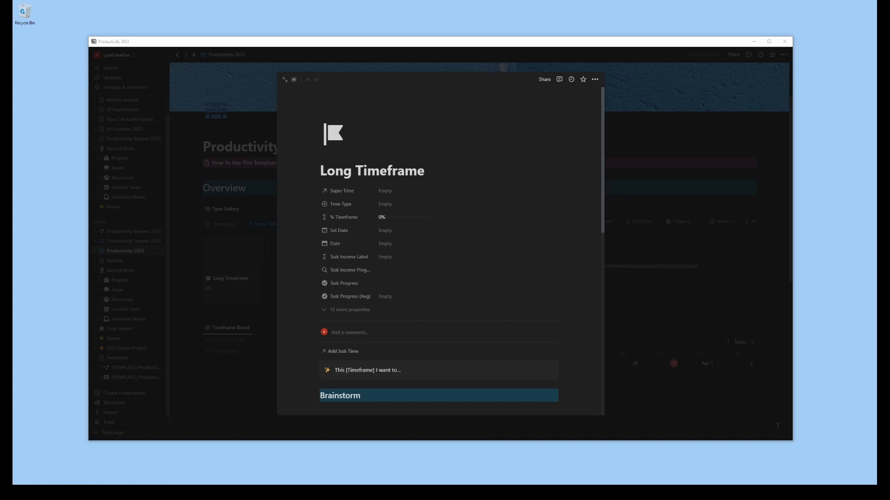
pyautogui.click(398, 205)
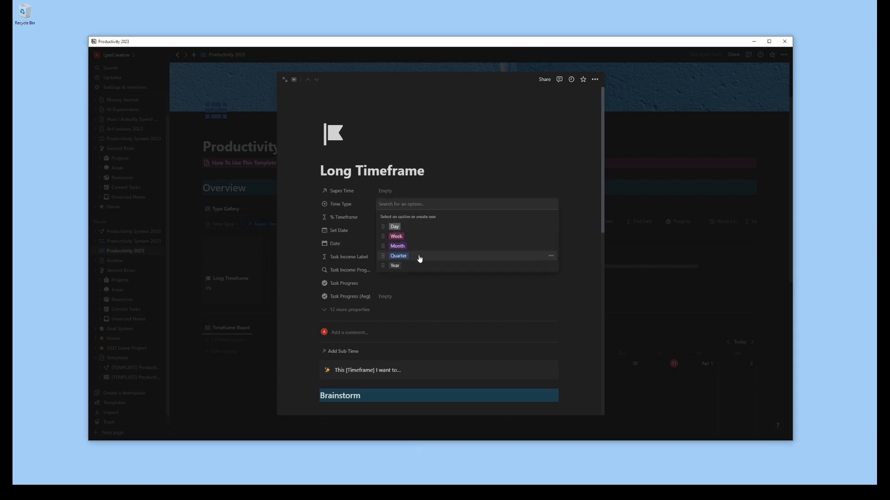
pyautogui.click(419, 258)
# Step: Rename the Long Timeframe page to "2023 Q1"
pyautogui.tripleClick(350, 171)
pyautogui.write('2022')
pyautogui.press('BackSpace')
pyautogui.write('3 Quarter 1')
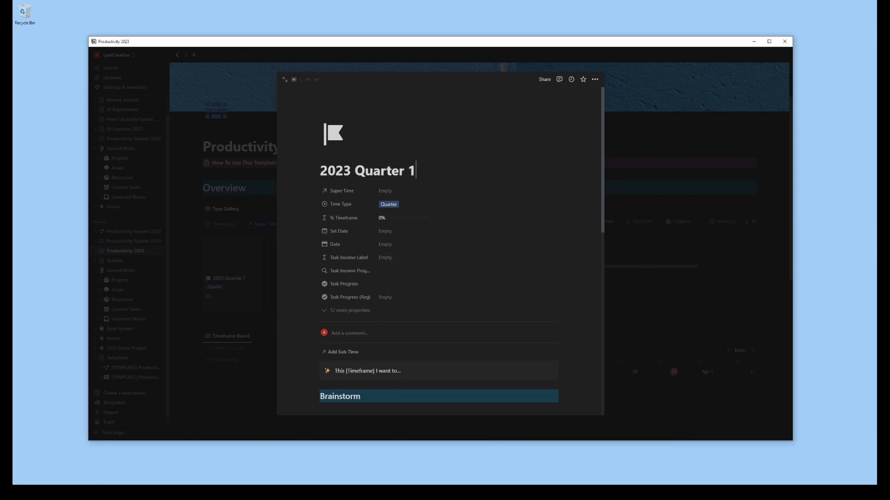
pyautogui.press('BackSpace')
pyautogui.press('BackSpace')
pyautogui.press('BackSpace')
pyautogui.press('BackSpace')
pyautogui.press('BackSpace')
pyautogui.press('BackSpace')
pyautogui.press('BackSpace')
pyautogui.press('BackSpace')
pyautogui.write('1')
# Step: Add a cover to the 2023 Q1 page and change its icon to a blue snowflake
pyautogui.click(332, 157)
pyautogui.click(333, 158)
pyautogui.write('snow')
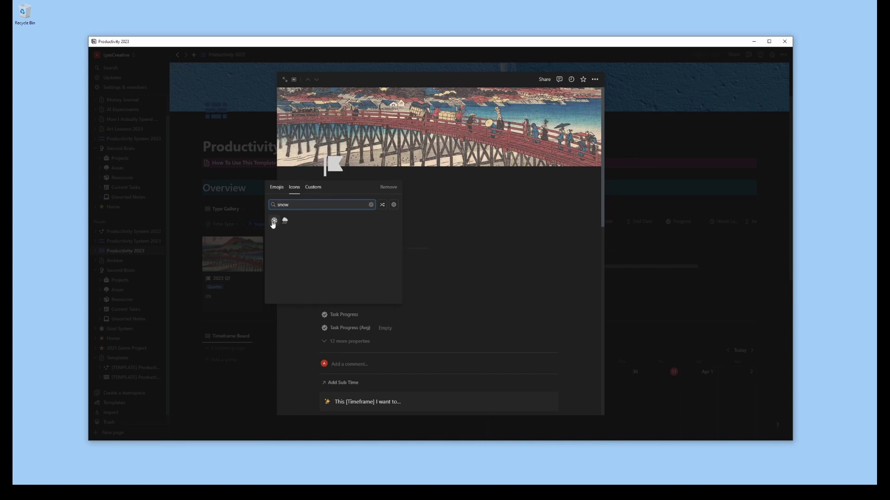
pyautogui.click(273, 230)
pyautogui.click(265, 249)
# Step: Replace the page cover with a snowy forest photo found on Unsplash by searching for "snow"
pyautogui.click(506, 160)
pyautogui.click(488, 172)
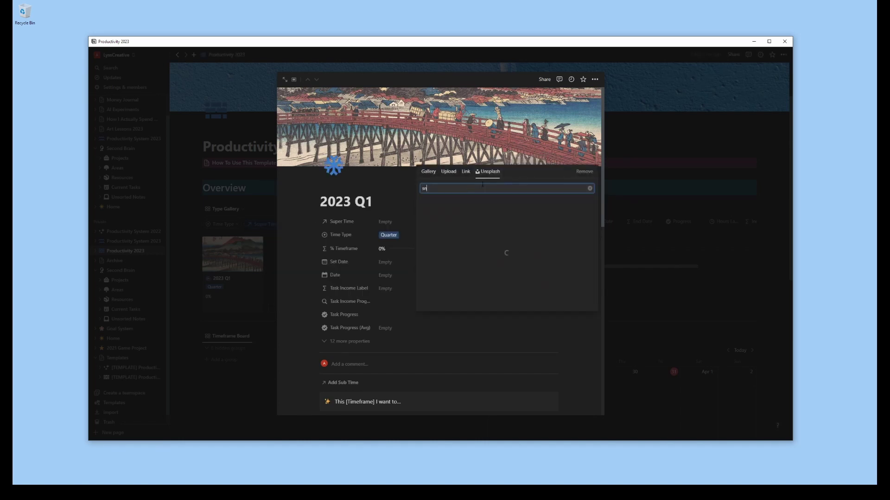
pyautogui.write('snow')
pyautogui.click(484, 209)
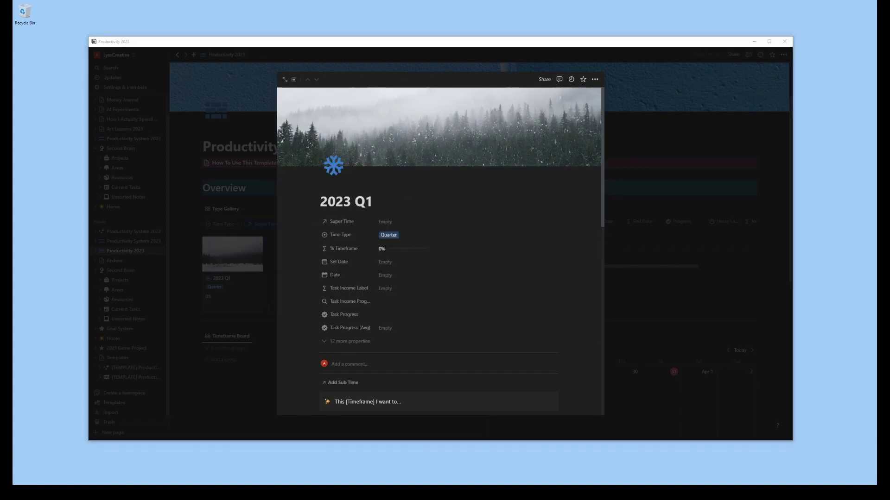
# Step: Fill the Set Date property of 2023 Q1 with the range January 1, 2023 to March 31, 2023
pyautogui.click(387, 263)
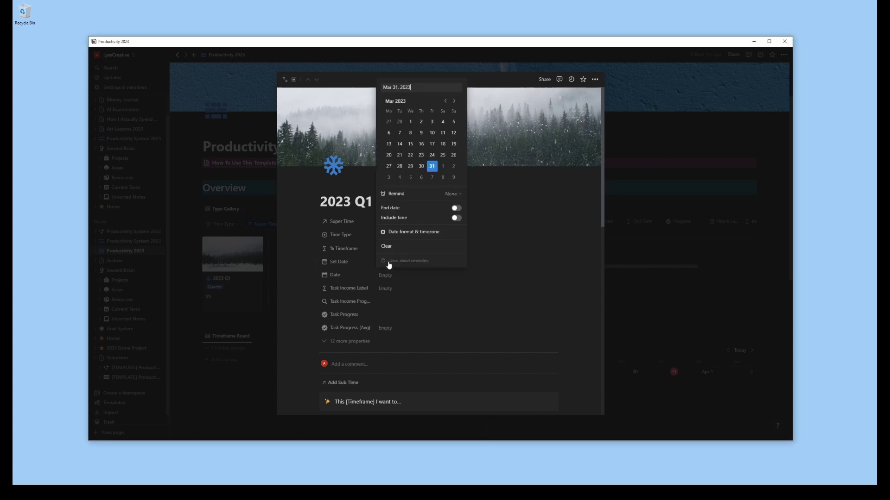
pyautogui.click(446, 102)
pyautogui.click(446, 102)
pyautogui.click(454, 122)
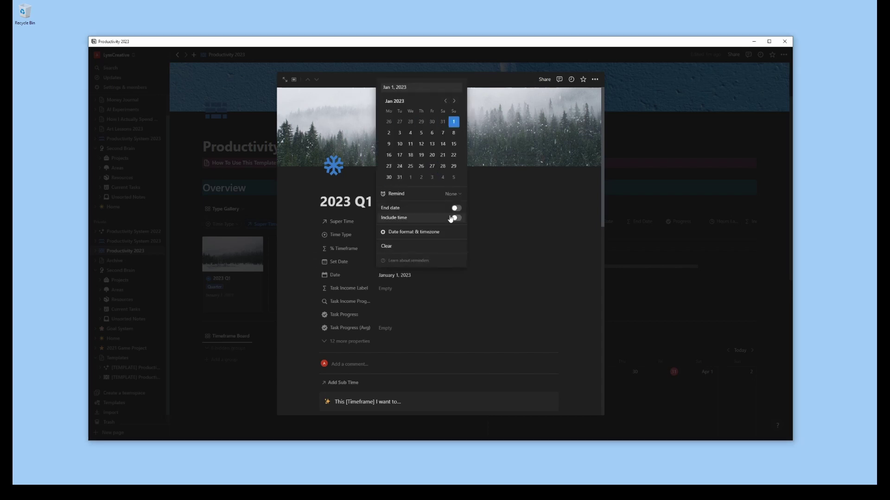
pyautogui.click(458, 210)
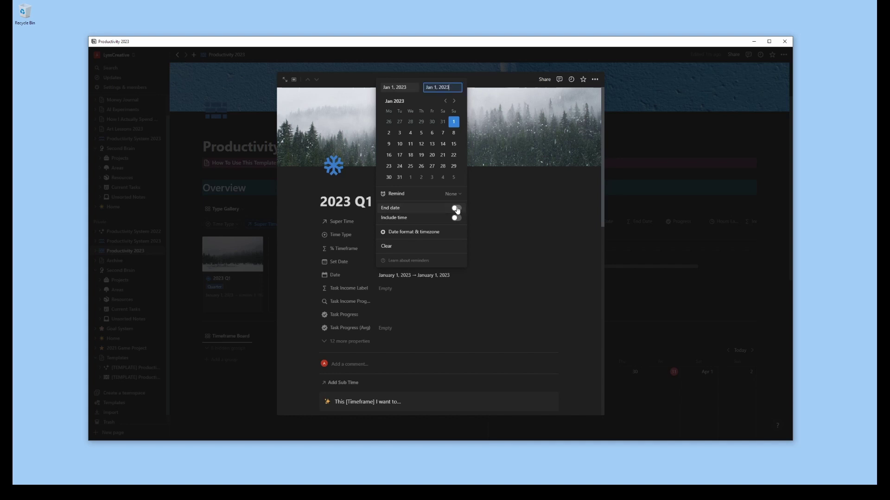
pyautogui.click(455, 102)
pyautogui.click(455, 102)
pyautogui.click(432, 166)
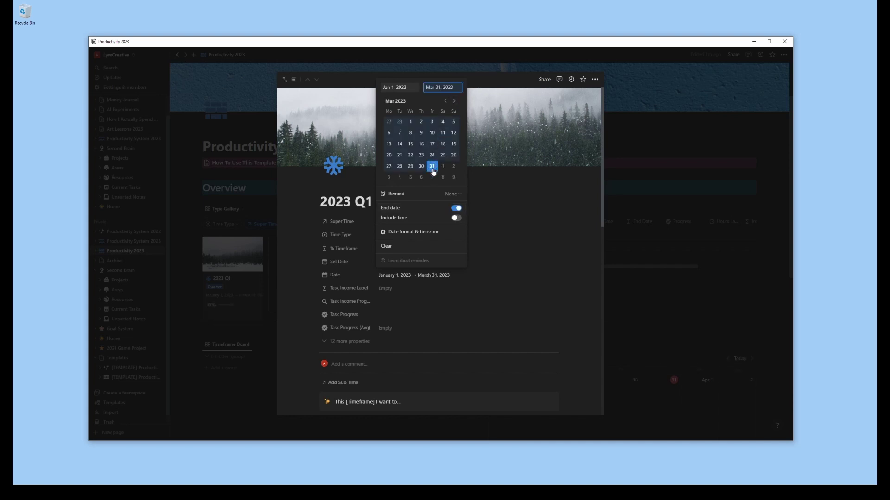
pyautogui.click(590, 289)
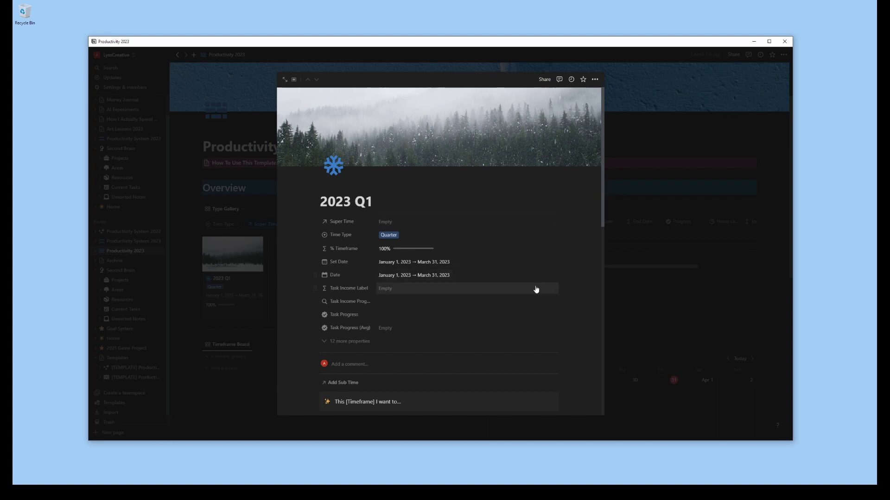
# Step: Expand the hidden properties of the 2023 Q1 page, examine them and collapse them again
pyautogui.scroll(-2, 551, 288)
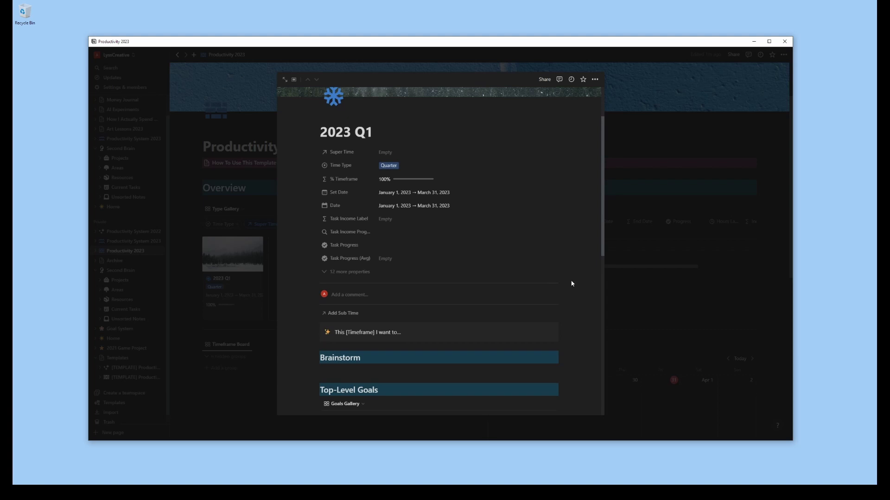
pyautogui.click(351, 272)
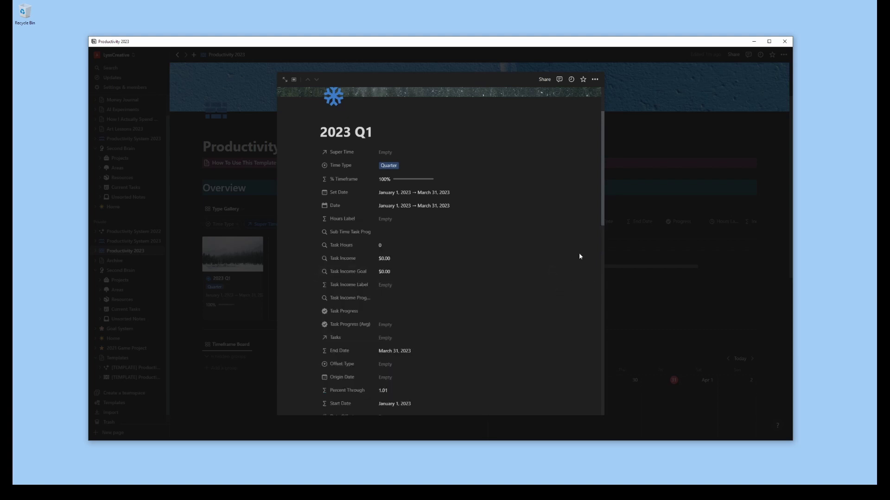
pyautogui.scroll(-3, 579, 254)
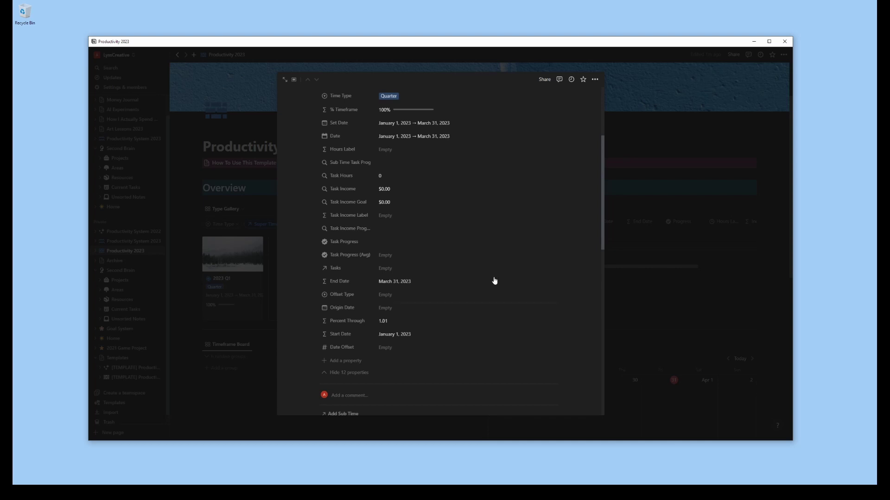
pyautogui.click(338, 373)
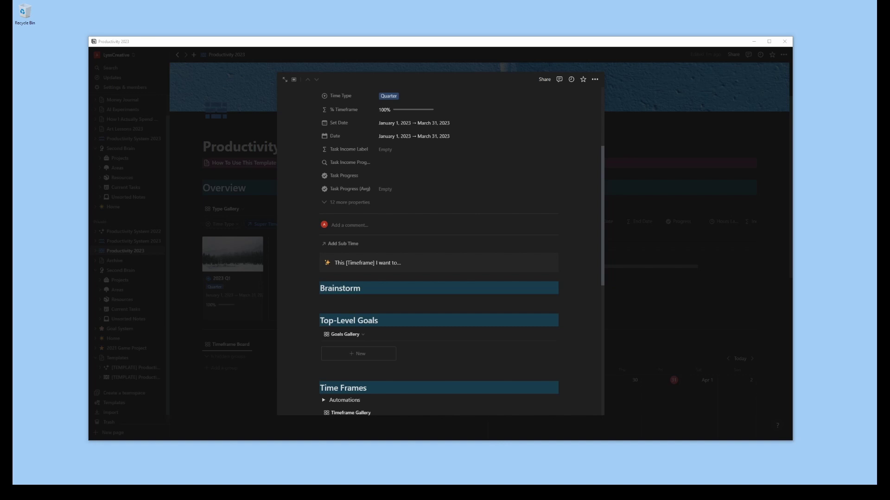
# Step: Create a goal in the Goals Gallery under Top-Level Goals using the Supertask Goal template
pyautogui.scroll(-5, 449, 337)
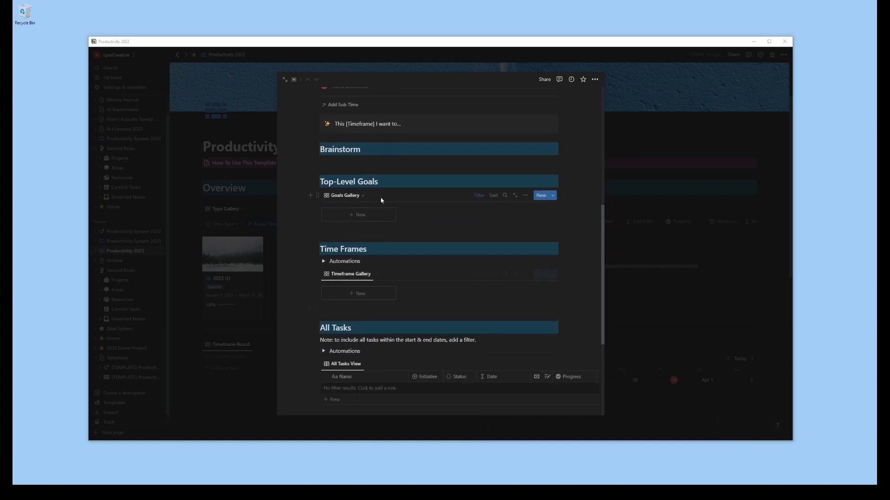
pyautogui.click(358, 221)
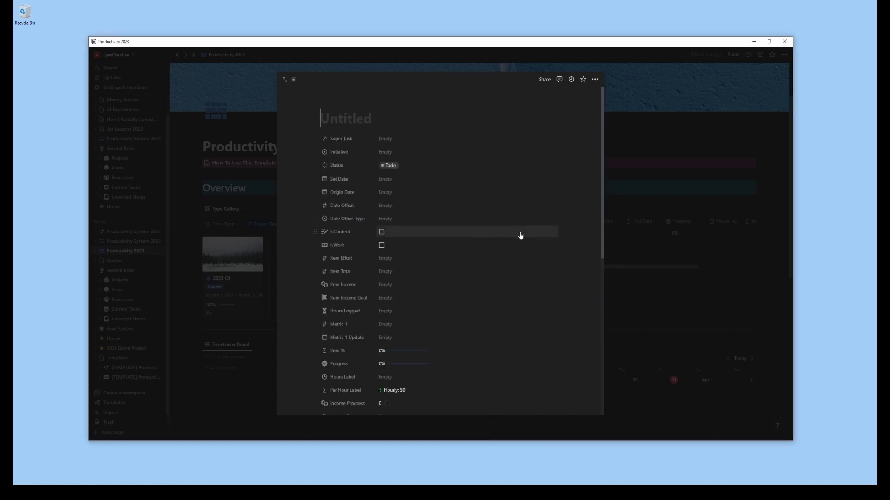
pyautogui.scroll(-2, 520, 233)
pyautogui.scroll(-1, 521, 234)
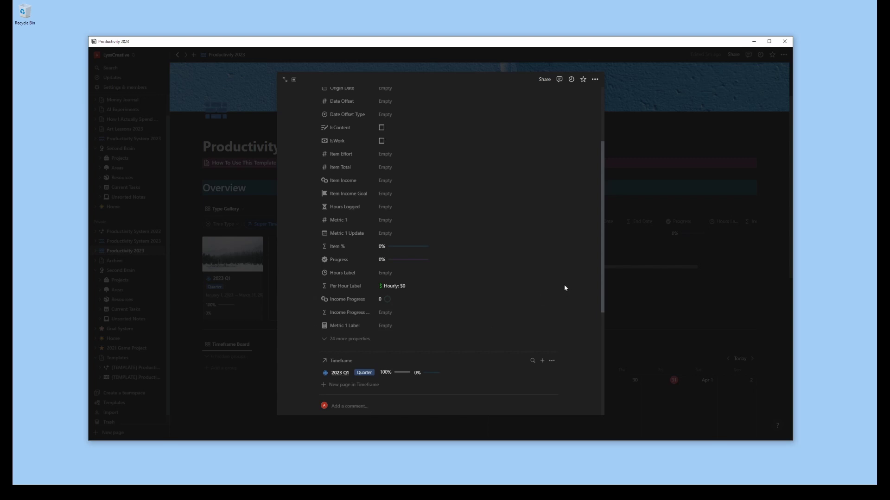
pyautogui.scroll(-4, 565, 288)
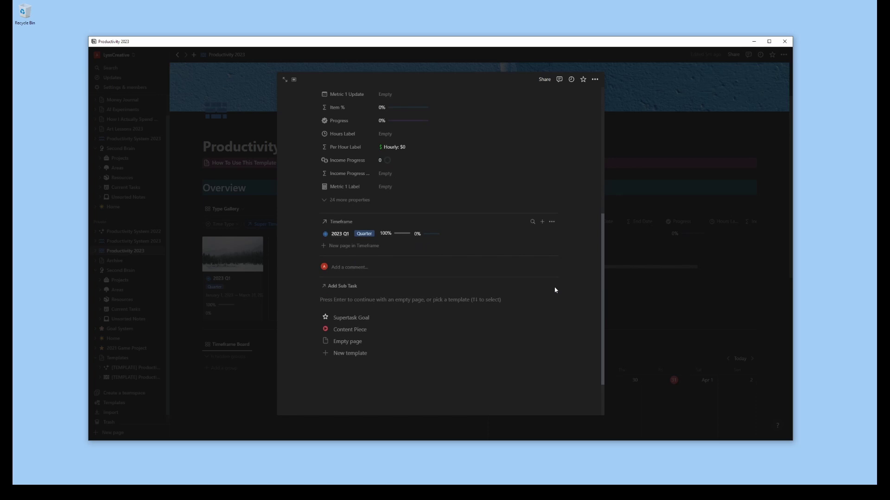
pyautogui.click(354, 319)
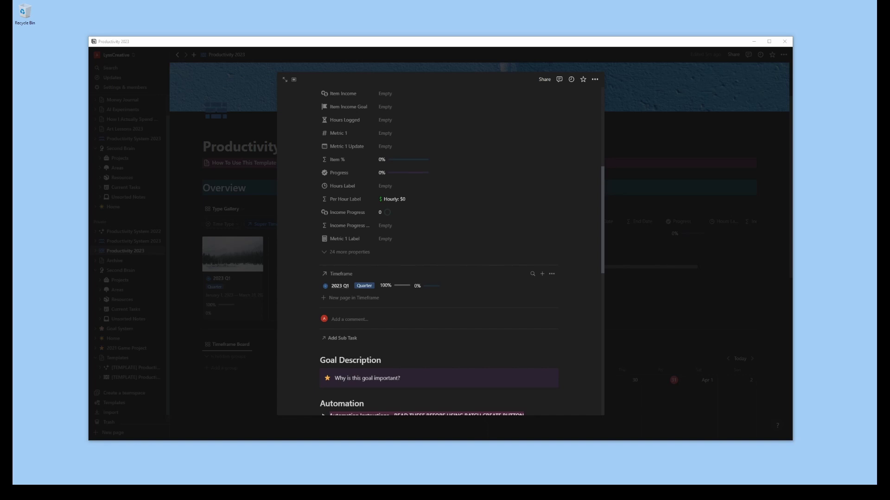
# Step: Look through the goal template's sections and title the goal "Project Caribou: playable Alpha"
pyautogui.scroll(-4, 500, 183)
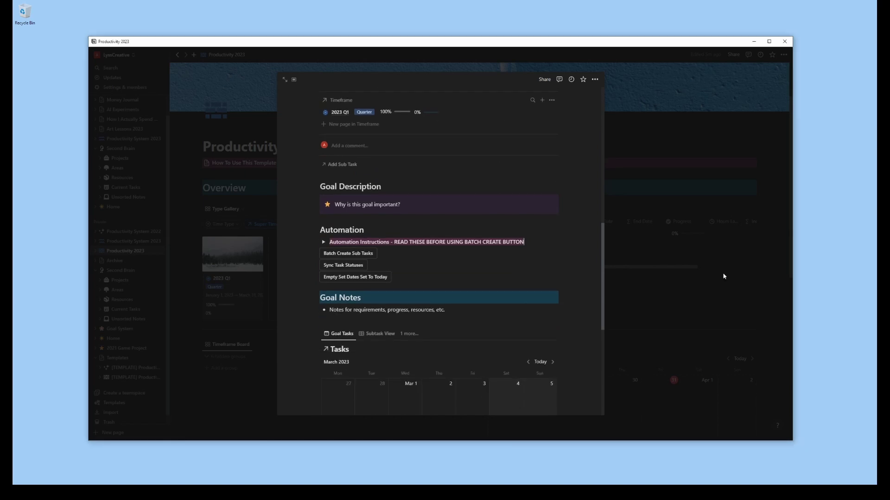
pyautogui.scroll(1, 533, 276)
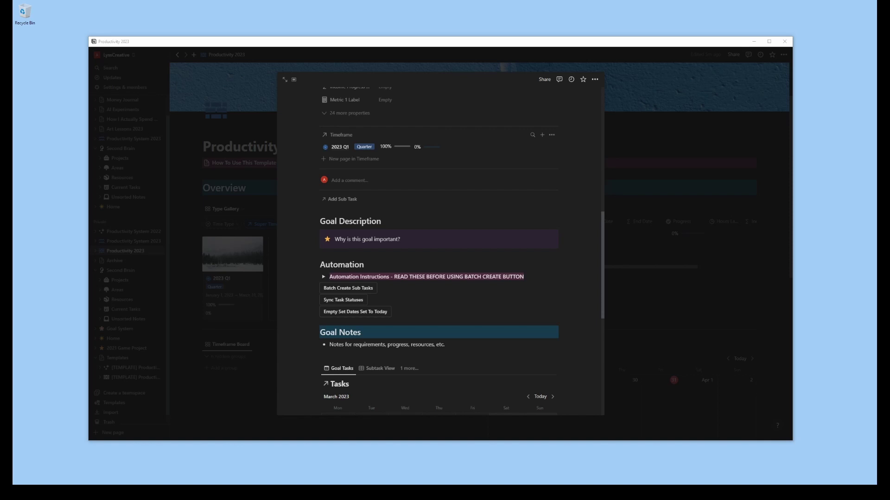
pyautogui.write('Project Caribou: playable Alpha')
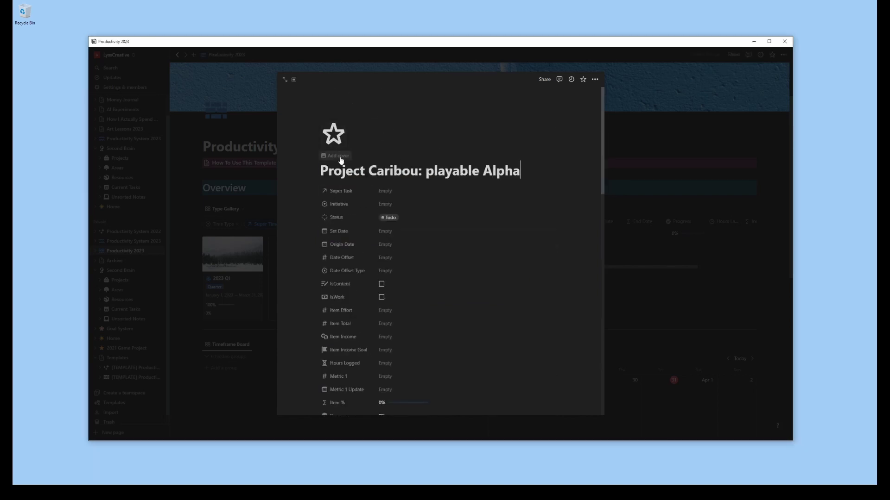
# Step: Add an Unsplash cover to the goal by searching for "caribou" and choosing the photo of an animal grazing on grass
pyautogui.click(338, 155)
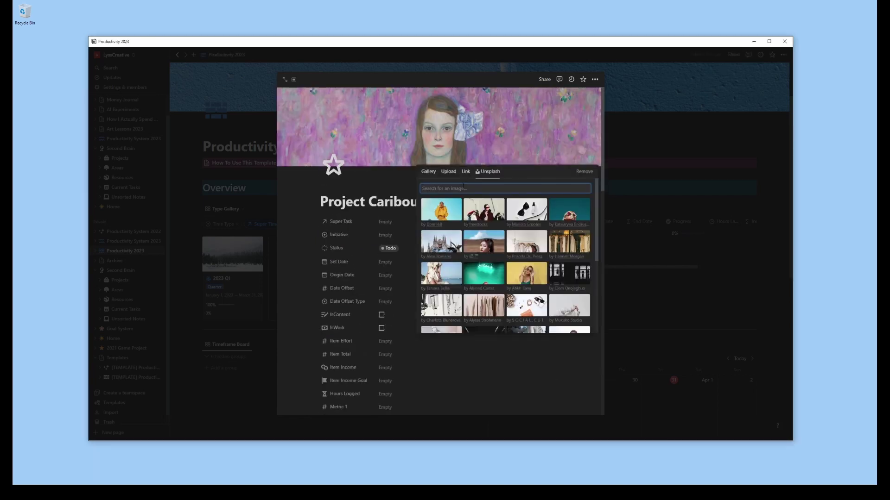
pyautogui.write('caribou')
pyautogui.click(441, 209)
pyautogui.scroll(-3, 482, 278)
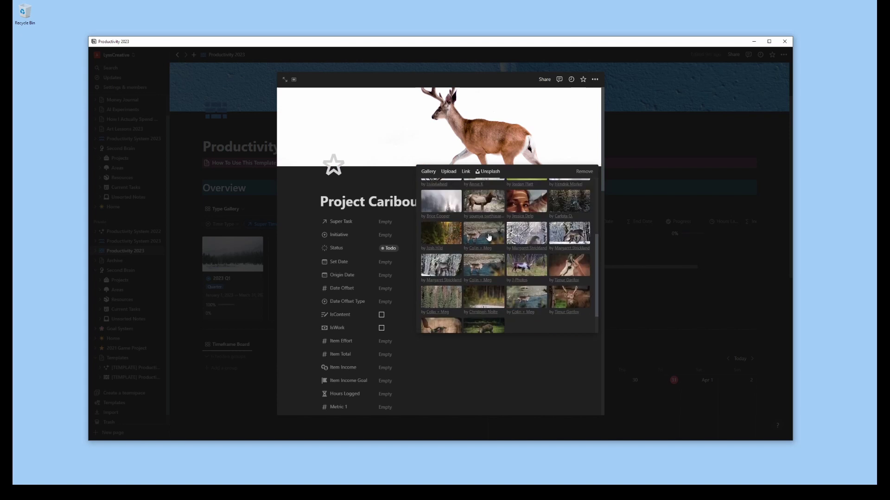
pyautogui.click(480, 301)
pyautogui.scroll(-1, 440, 278)
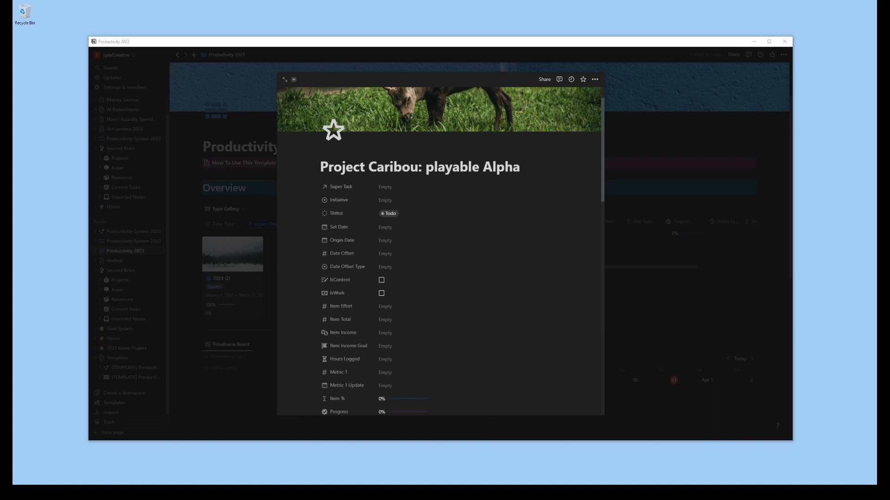
# Step: Create a new Initiative option named "Dev" and assign it to the Project Caribou goal
pyautogui.click(385, 201)
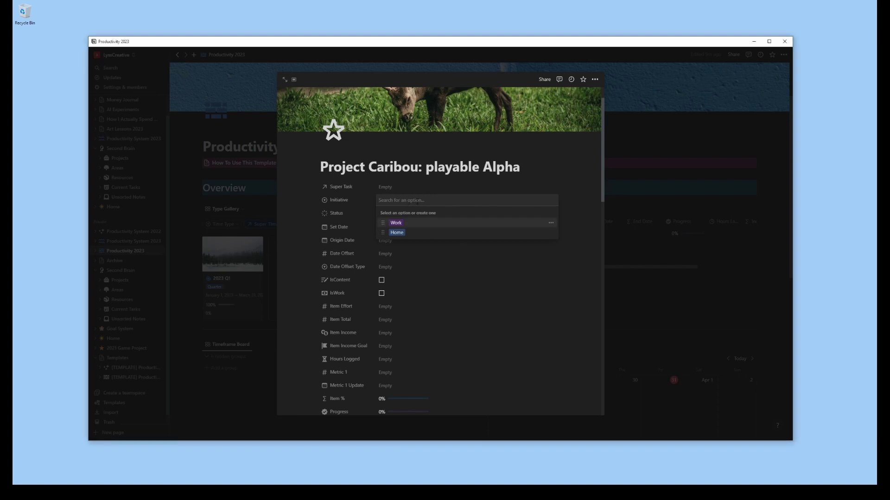
pyautogui.write('Software')
pyautogui.press('BackSpace')
pyautogui.press('BackSpace')
pyautogui.press('BackSpace')
pyautogui.press('BackSpace')
pyautogui.press('BackSpace')
pyautogui.press('BackSpace')
pyautogui.press('BackSpace')
pyautogui.press('BackSpace')
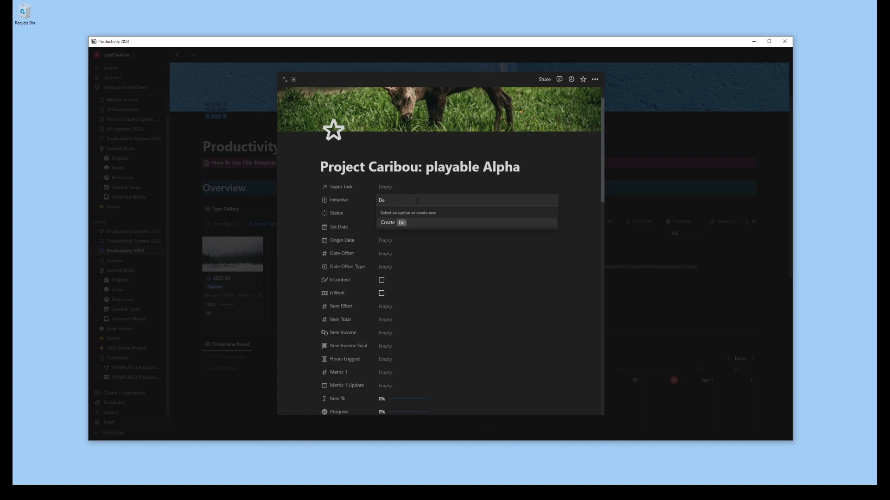
pyautogui.write('Dev')
pyautogui.click(441, 224)
# Step: Change the color of the Dev option in the Initiative property to orange
pyautogui.click(426, 201)
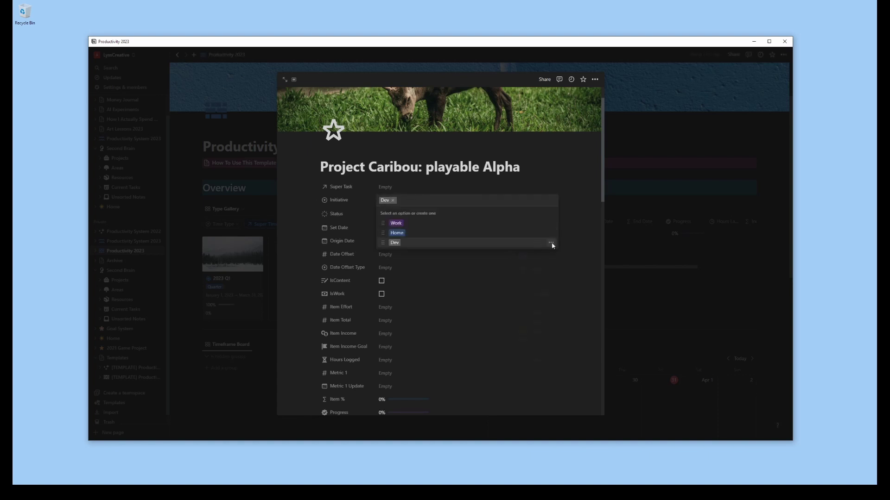
pyautogui.click(551, 243)
pyautogui.press('Escape')
pyautogui.press('Escape')
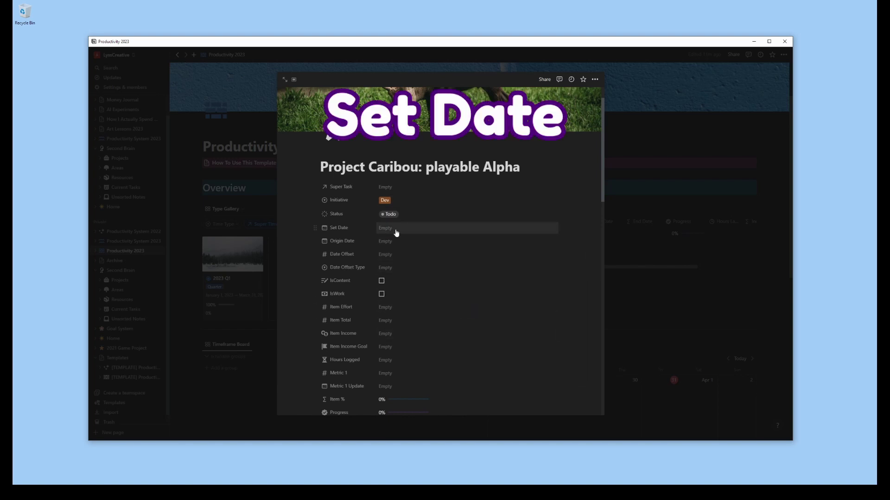
# Step: Set the goal's Set Date to a range from January 1, 2023 to March 31, 2023
pyautogui.click(396, 233)
pyautogui.click(444, 259)
pyautogui.click(444, 258)
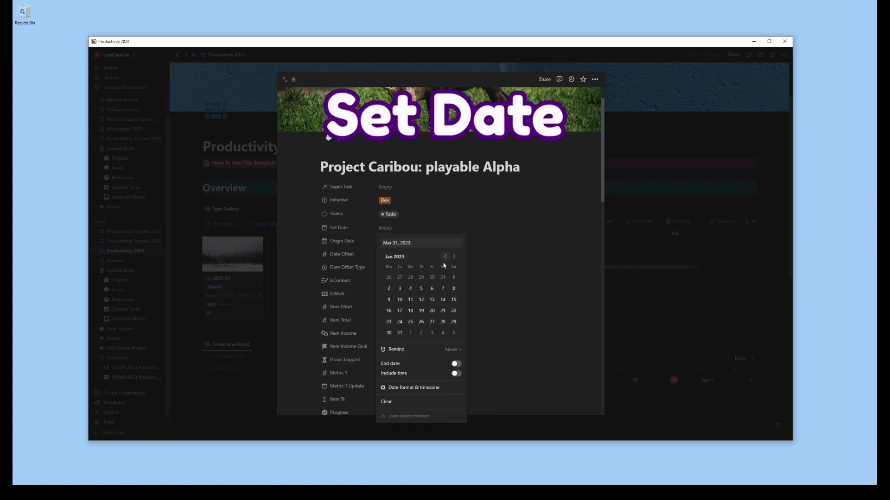
pyautogui.click(453, 277)
pyautogui.click(457, 365)
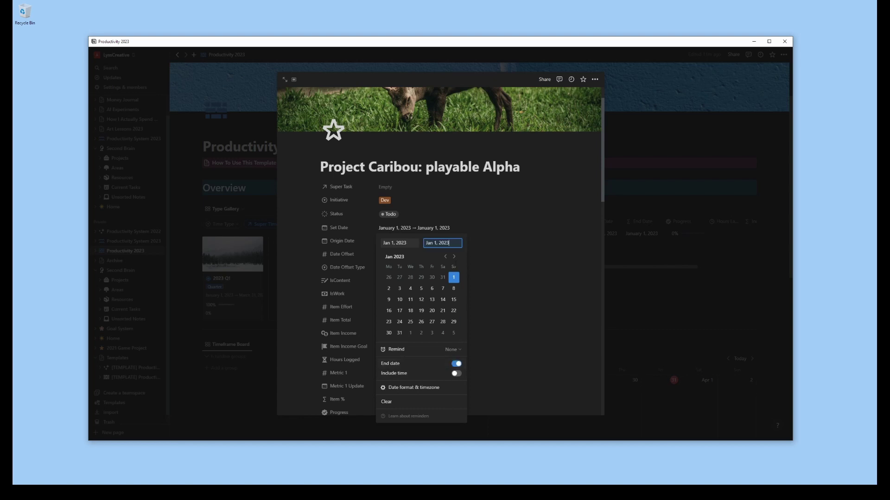
pyautogui.click(454, 256)
pyautogui.click(454, 256)
pyautogui.click(431, 322)
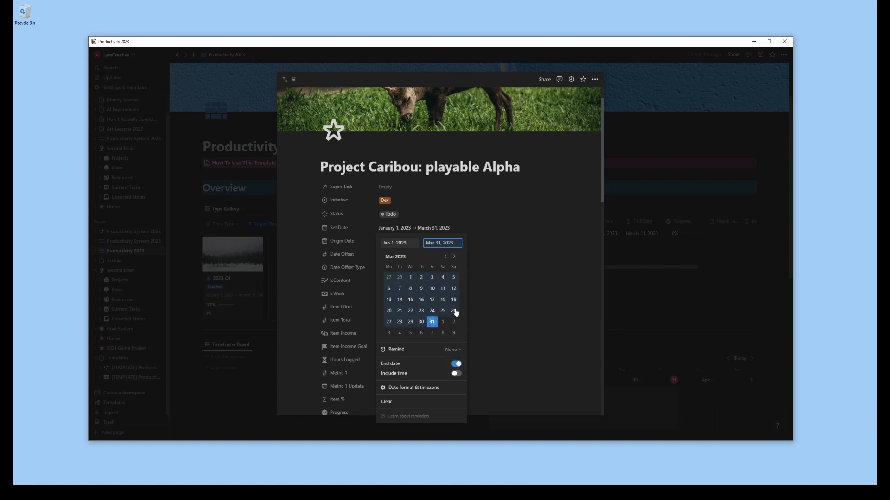
pyautogui.click(549, 260)
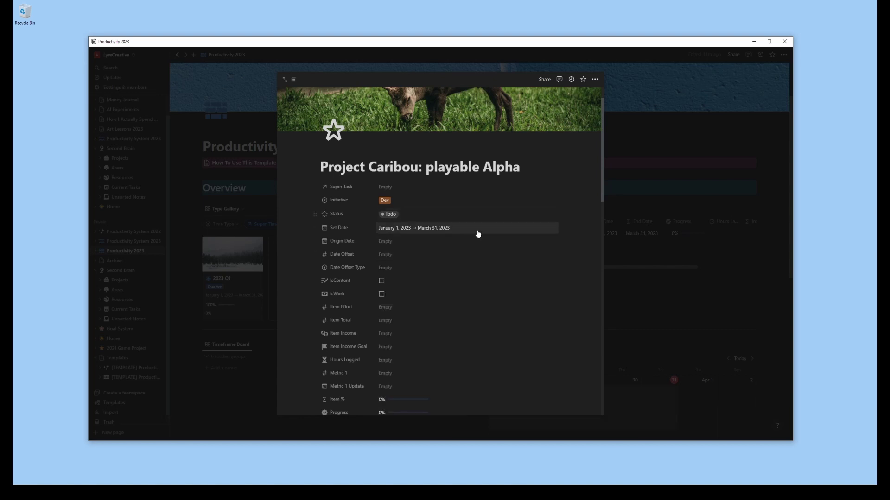
# Step: Mark the Project Caribou goal as work by enabling its IsWork property
pyautogui.scroll(-1, 478, 249)
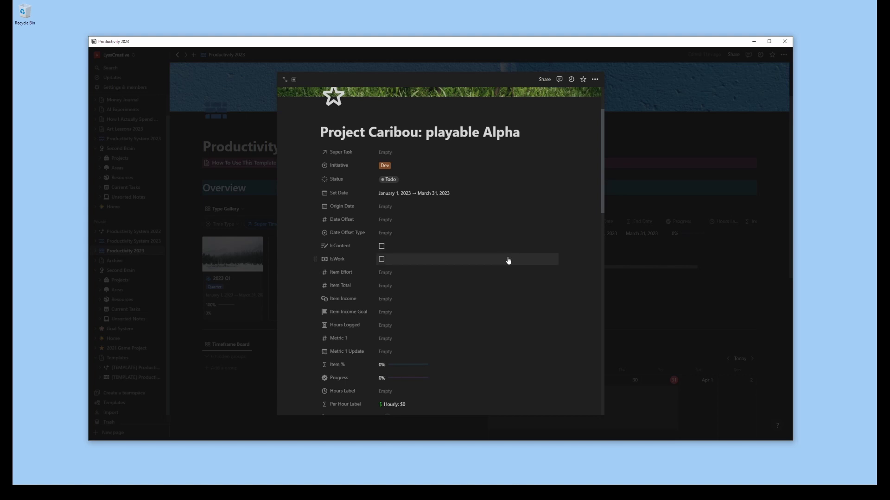
pyautogui.scroll(-5, 512, 254)
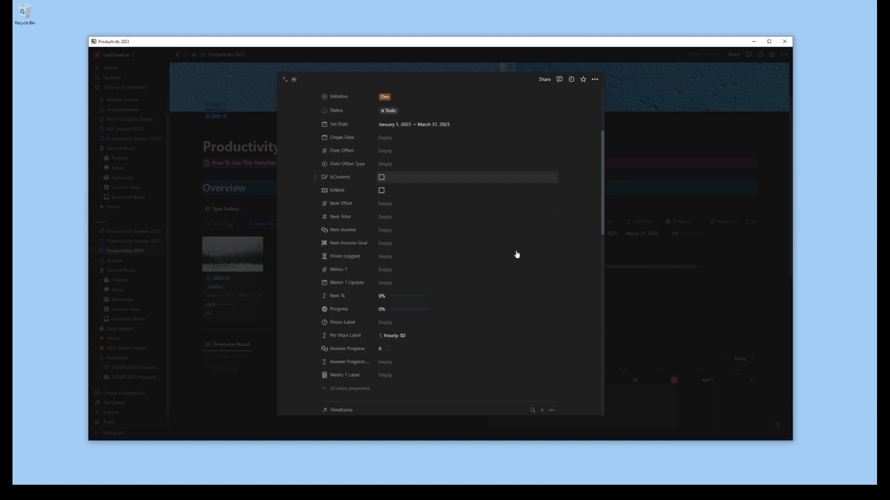
pyautogui.scroll(4, 530, 252)
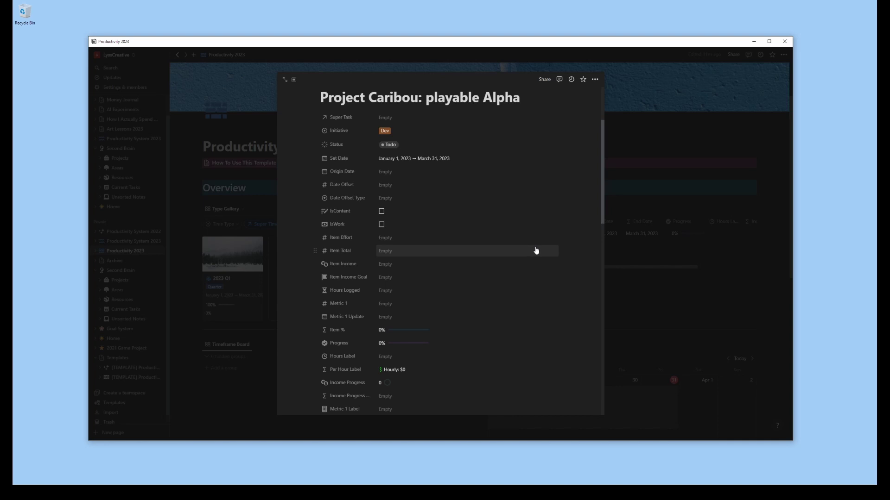
pyautogui.click(381, 224)
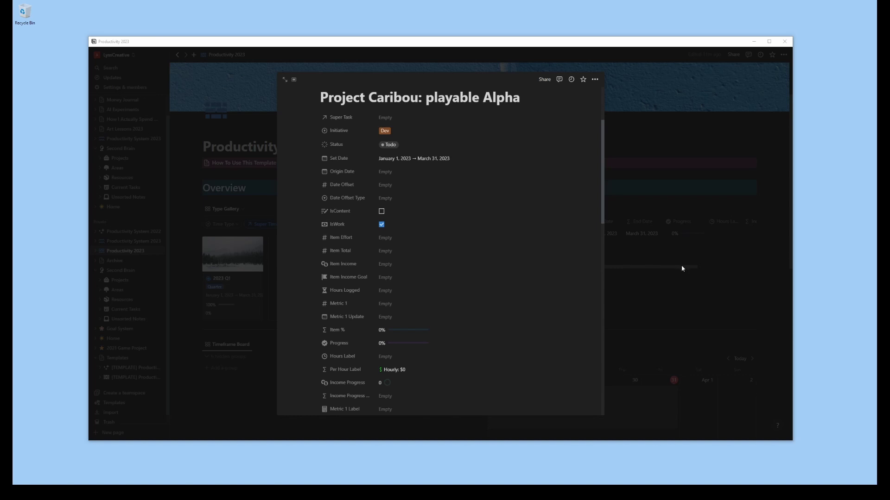
# Step: Replace the Goal Description callout with "I want to finish the Playable Alpha of Project Caribou so I can get closer to releasing my game for people to play."
pyautogui.scroll(-1, 463, 220)
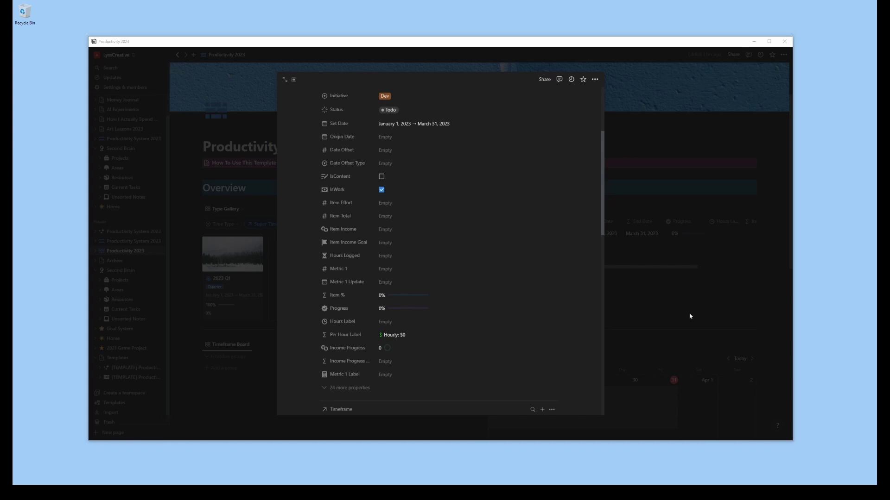
pyautogui.scroll(-5, 556, 292)
pyautogui.scroll(-1, 779, 239)
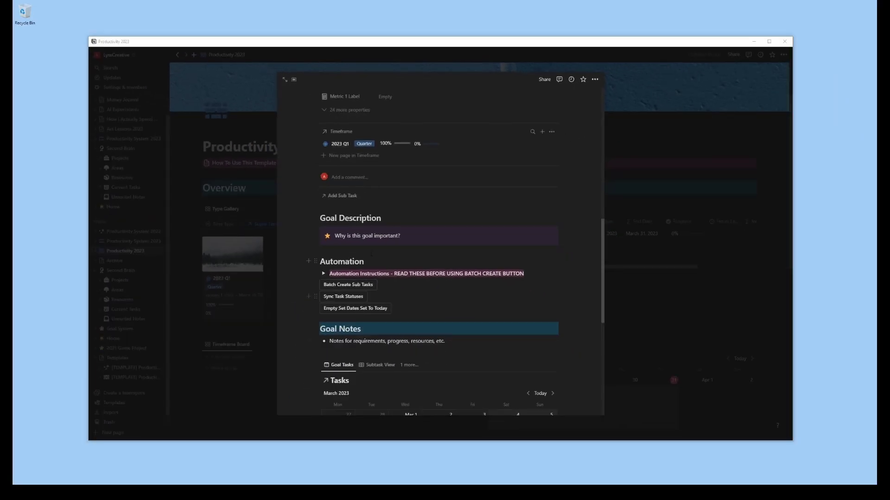
pyautogui.hotkey('ctrl', 'shift', 'Left')
pyautogui.hotkey('ctrl', 'shift', 'Left')
pyautogui.hotkey('ctrl', 'shift', 'Left')
pyautogui.hotkey('ctrl', 'shift', 'Left')
pyautogui.hotkey('ctrl', 'shift', 'Left')
pyautogui.hotkey('ctrl', 'shift', 'Left')
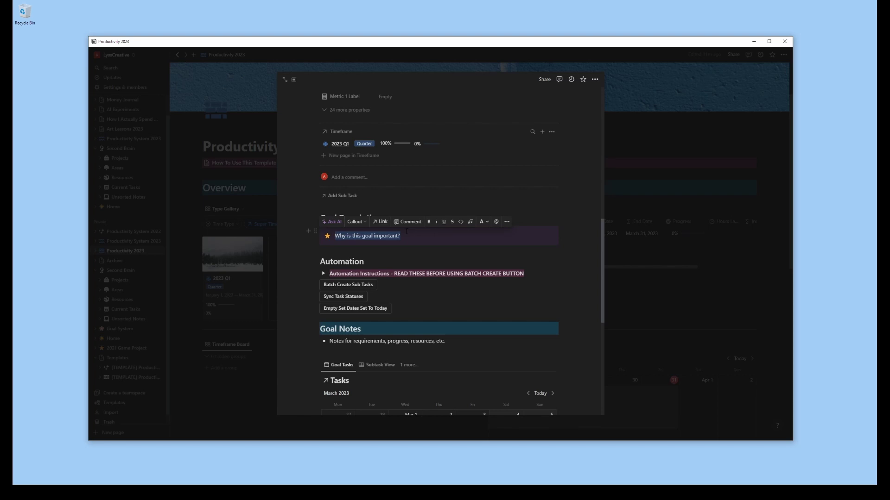
pyautogui.write('I want to finish t')
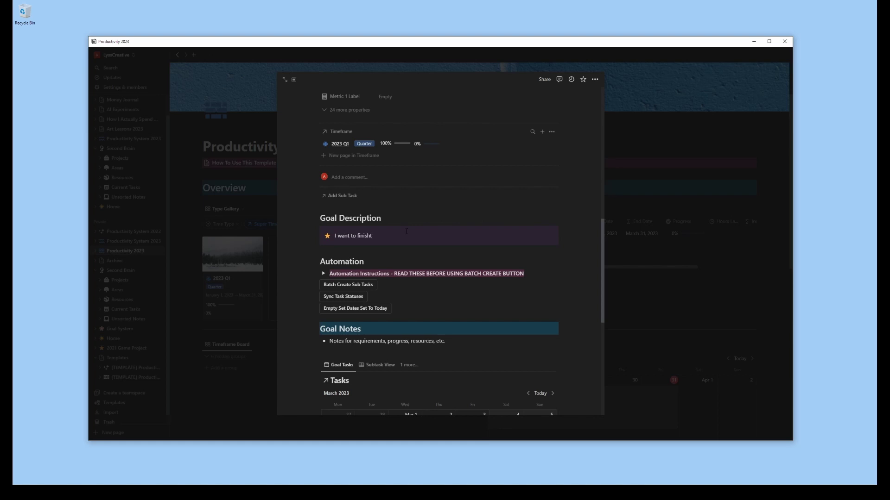
pyautogui.write('he')
pyautogui.press('BackSpace')
pyautogui.press('BackSpace')
pyautogui.press('BackSpace')
pyautogui.write('the Playable Alpha of Project Caribou so I can get closer to releasing my game for')
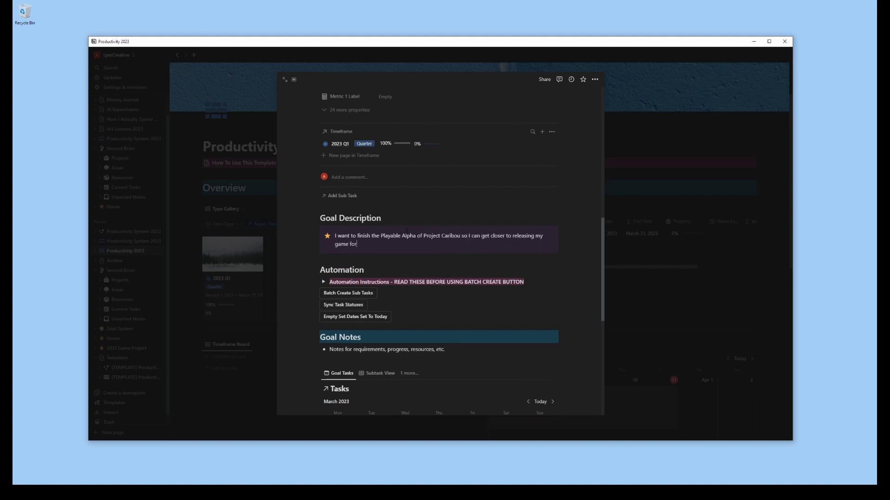
pyautogui.write(' people to play.')
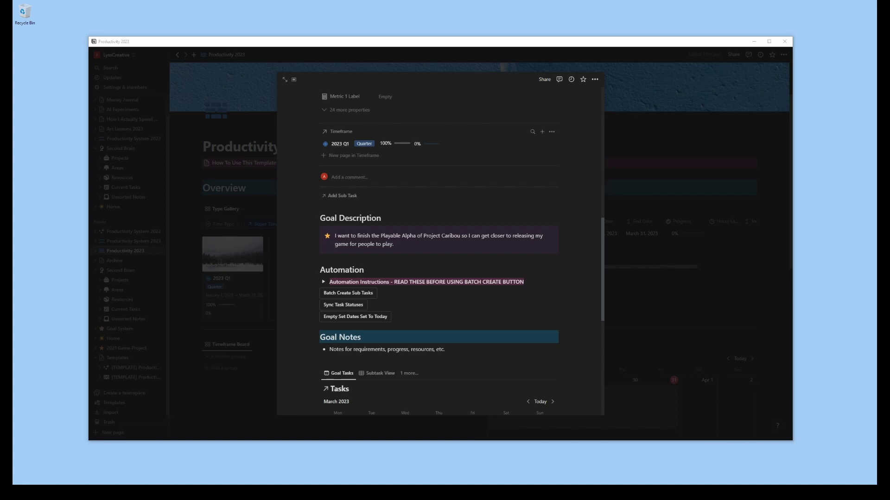
# Step: Expand and read the Automation Instructions for the batch create button, and collapse them again
pyautogui.scroll(-2, 383, 242)
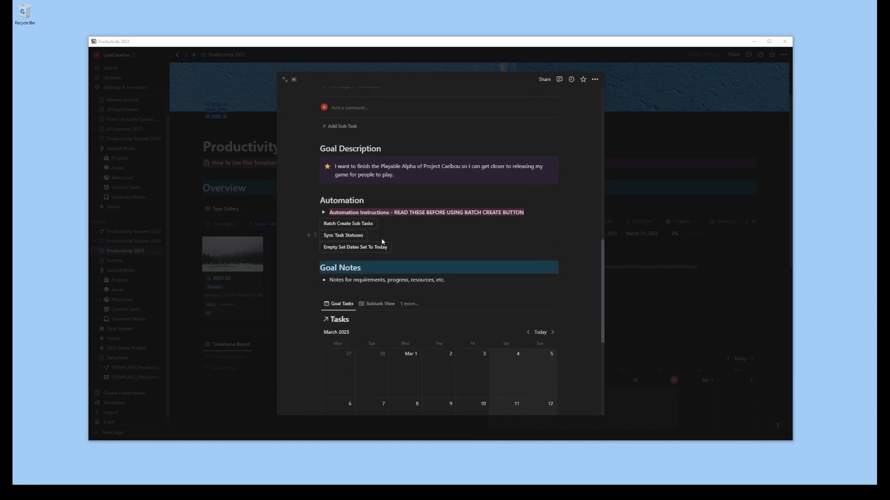
pyautogui.click(323, 213)
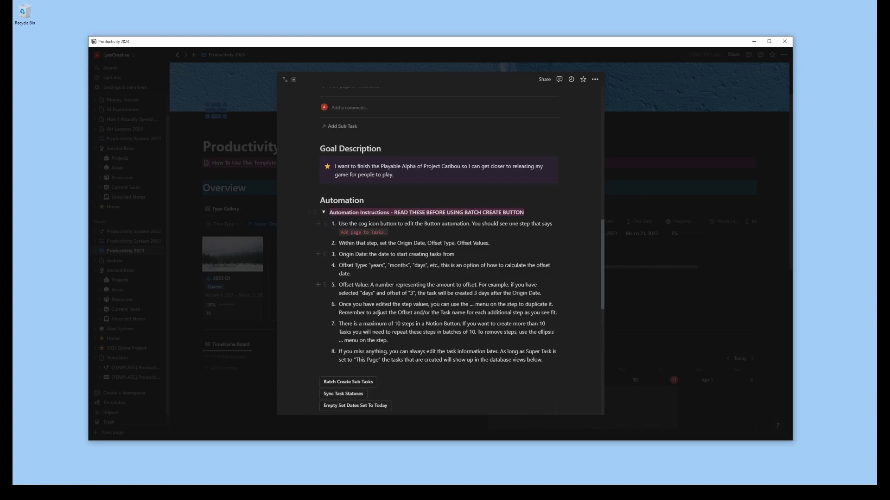
pyautogui.scroll(-2, 476, 338)
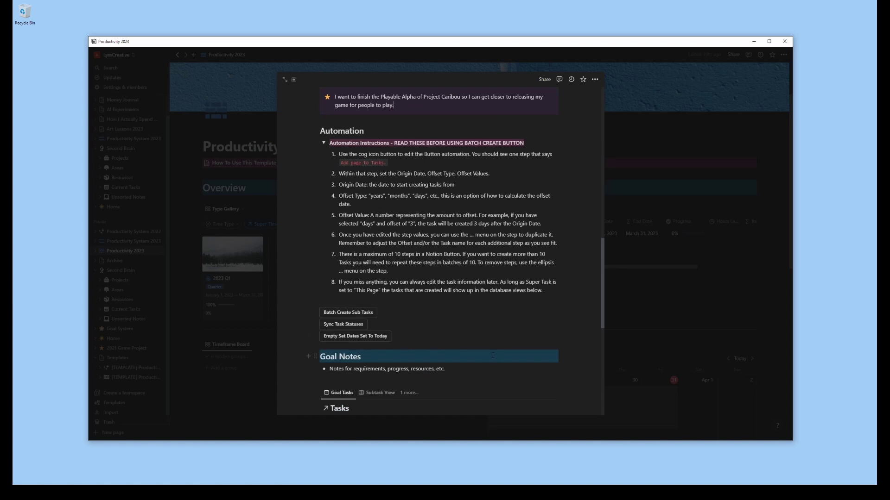
pyautogui.click(323, 143)
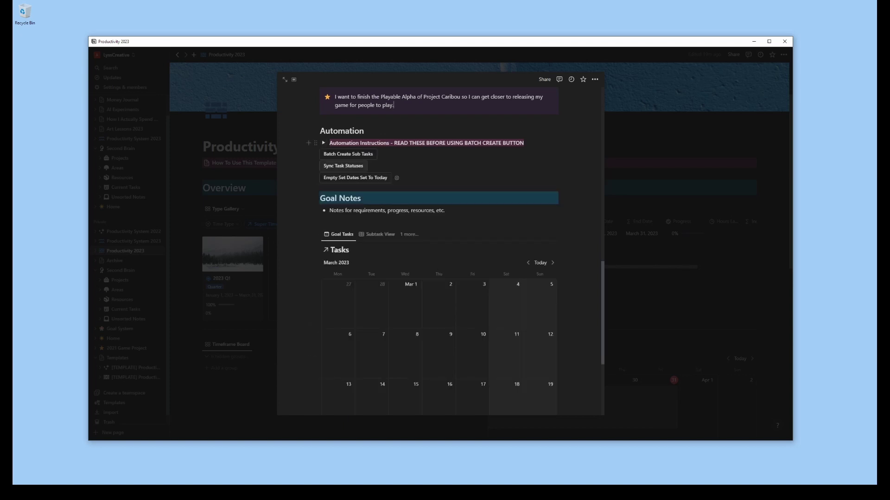
# Step: Edit the Batch Create Sub Tasks button and name the task it adds "Jank Test"
pyautogui.click(382, 155)
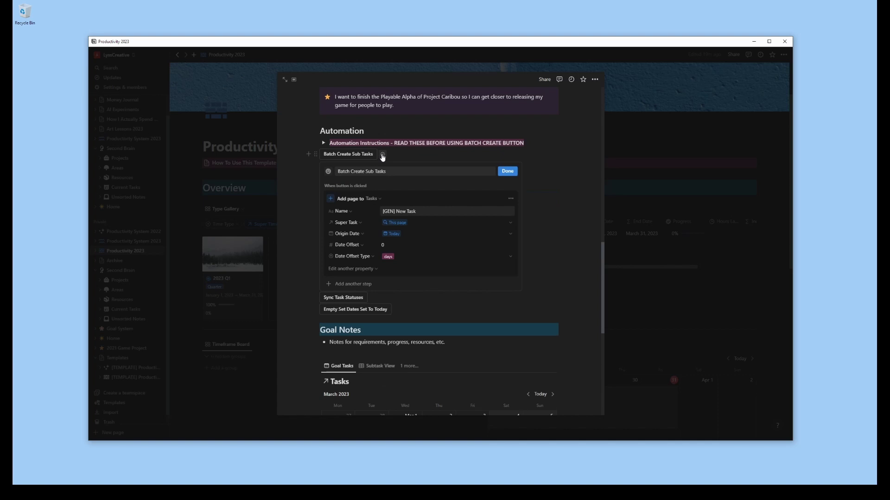
pyautogui.click(425, 210)
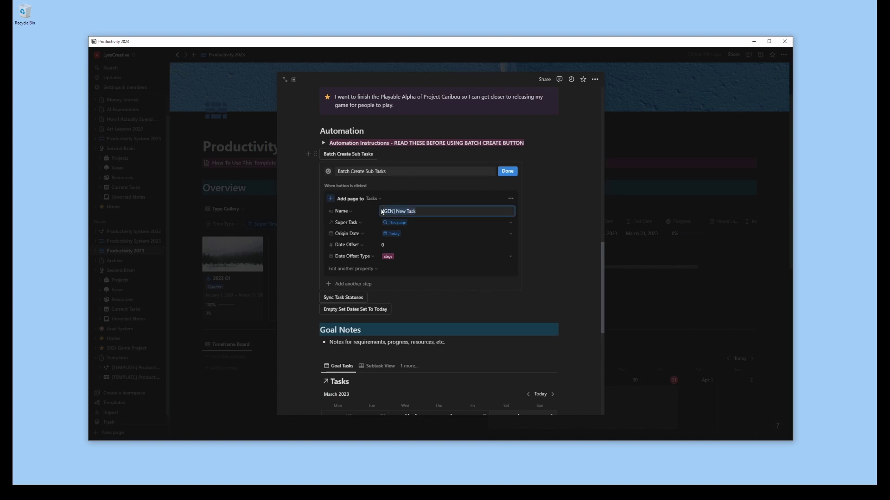
pyautogui.click(453, 214)
pyautogui.press('BackSpace')
pyautogui.press('BackSpace')
pyautogui.press('BackSpace')
pyautogui.press('BackSpace')
pyautogui.press('BackSpace')
pyautogui.press('BackSpace')
pyautogui.press('BackSpace')
pyautogui.press('BackSpace')
pyautogui.press('BackSpace')
pyautogui.press('BackSpace')
pyautogui.press('BackSpace')
pyautogui.press('BackSpace')
pyautogui.press('BackSpace')
pyautogui.write('Jank Test')
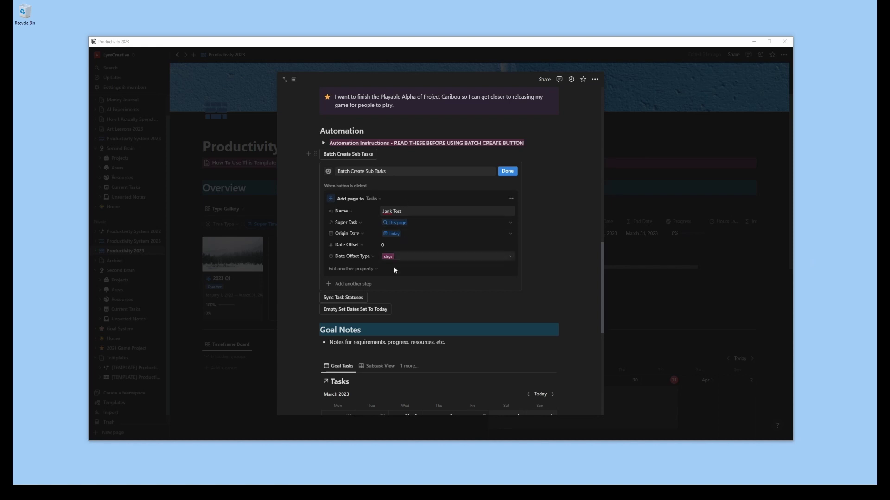
# Step: Change the Date Offset Type of the Jank Test step to weeks
pyautogui.click(492, 261)
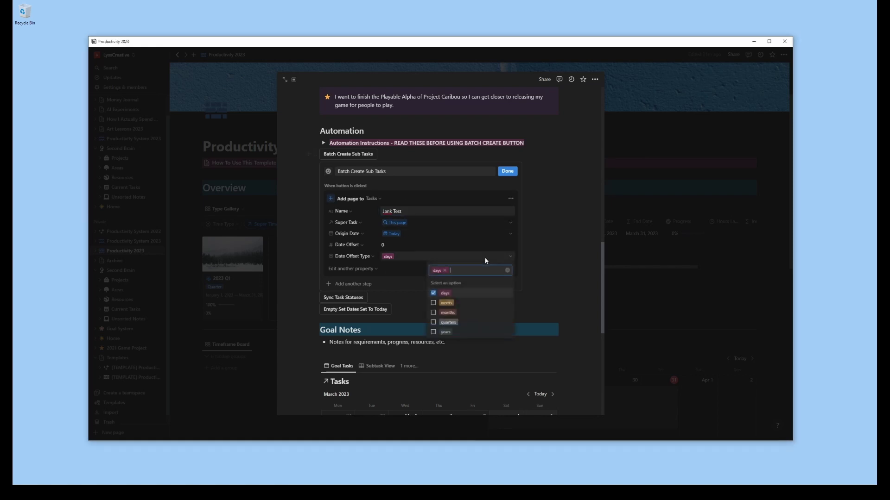
pyautogui.click(443, 303)
pyautogui.press('Escape')
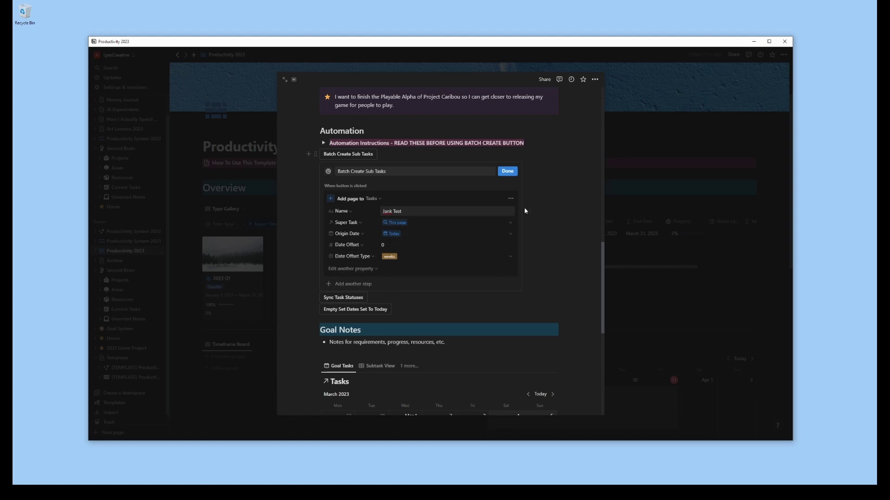
# Step: Duplicate the Jank Test step below itself and set the copy's Date Offset to 1
pyautogui.click(511, 199)
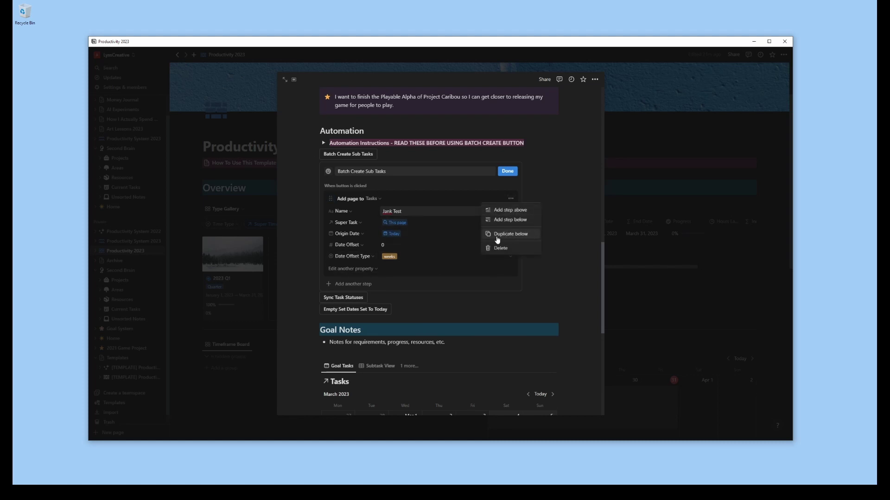
pyautogui.click(529, 234)
pyautogui.scroll(-2, 532, 241)
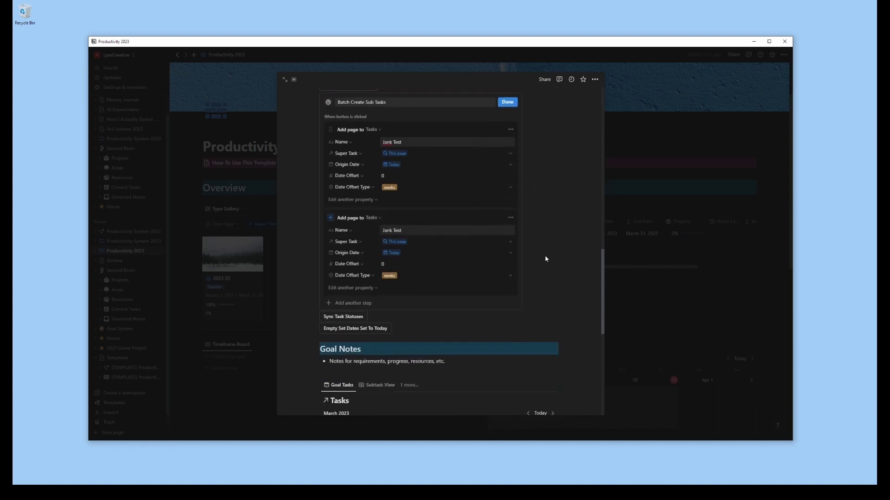
pyautogui.click(399, 262)
pyautogui.write('1')
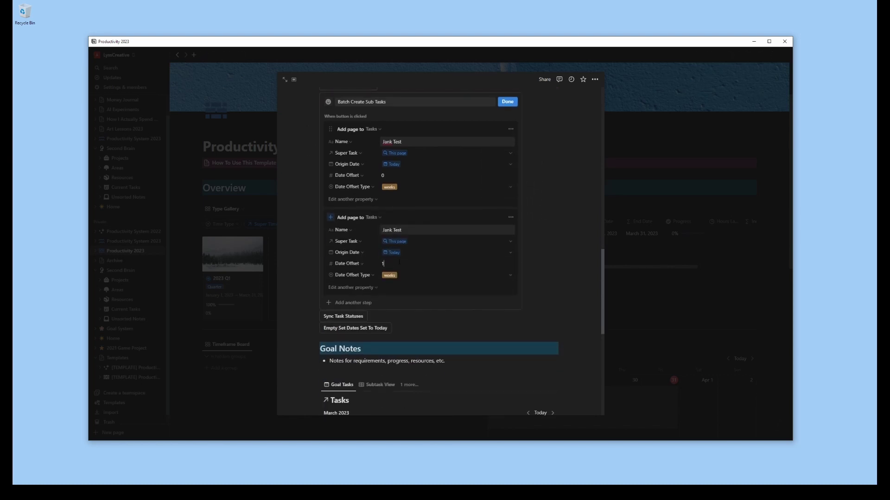
# Step: Duplicate the second Jank Test step and set the third step's Date Offset to 2
pyautogui.click(510, 217)
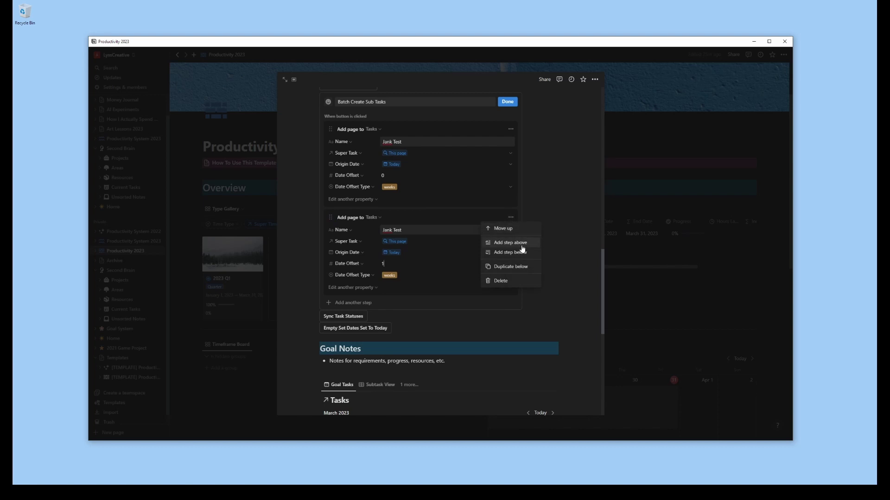
pyautogui.click(522, 266)
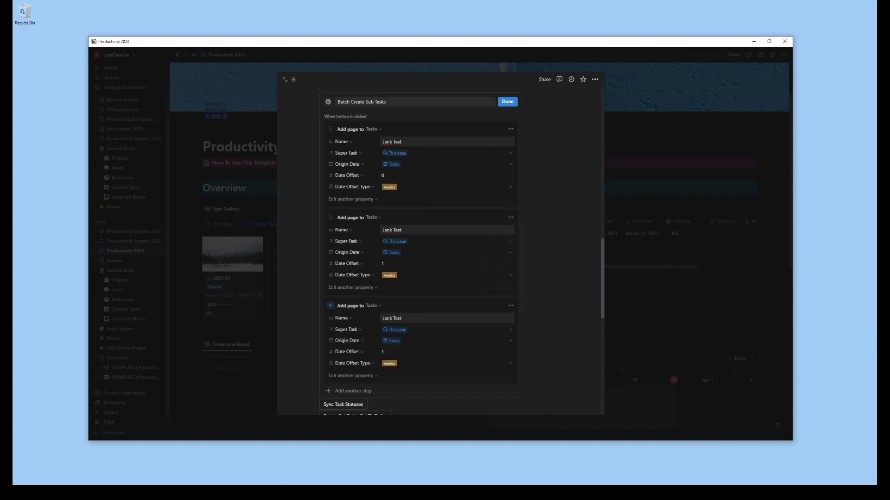
pyautogui.scroll(-3, 417, 278)
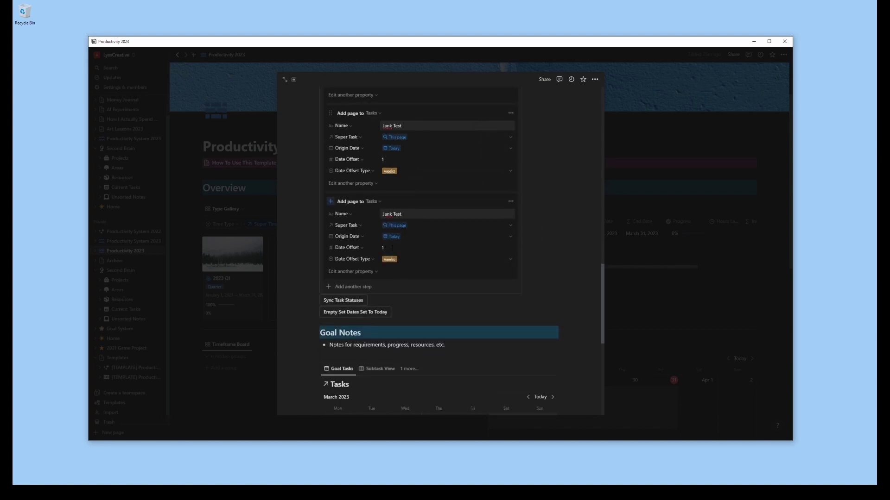
# Step: Duplicate the third Jank Test step and set the fourth step's Date Offset to 3
pyautogui.click(510, 201)
pyautogui.click(512, 251)
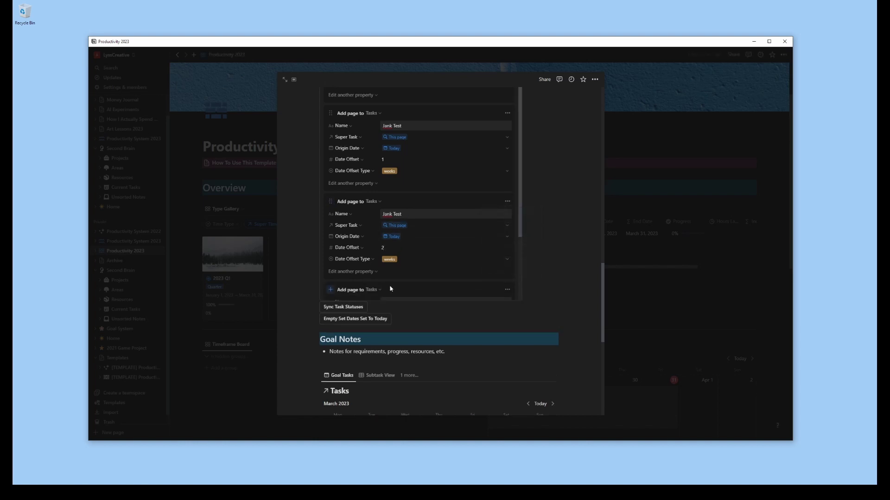
pyautogui.scroll(-2, 466, 276)
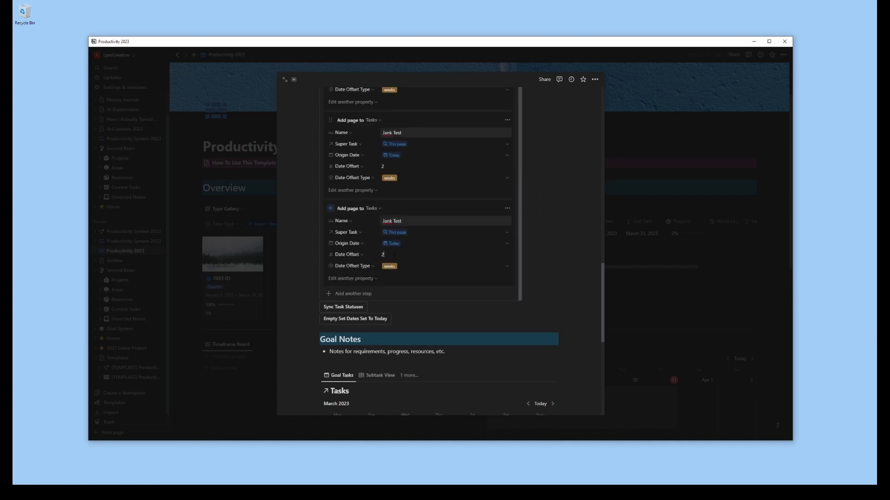
pyautogui.press('BackSpace')
pyautogui.write('3')
# Step: Duplicate the last Jank Test step twice, giving the fifth step a Date Offset of 4 and the sixth a Date Offset of 5
pyautogui.click(508, 208)
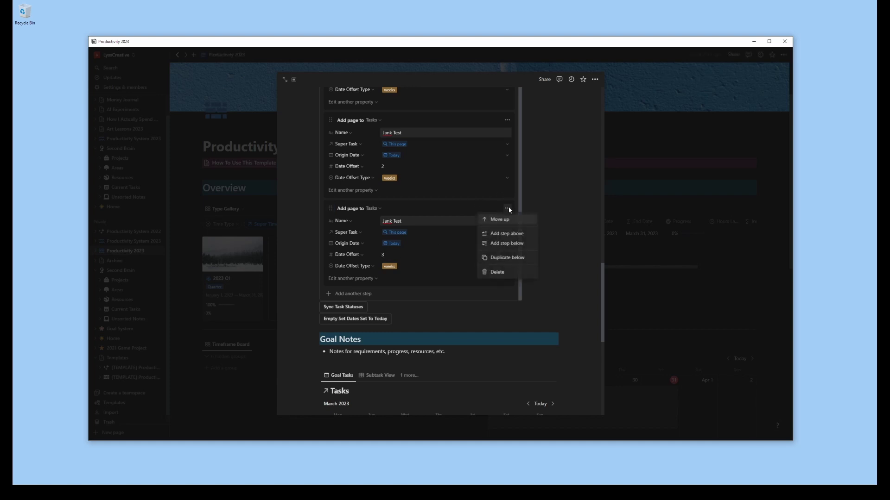
pyautogui.click(515, 259)
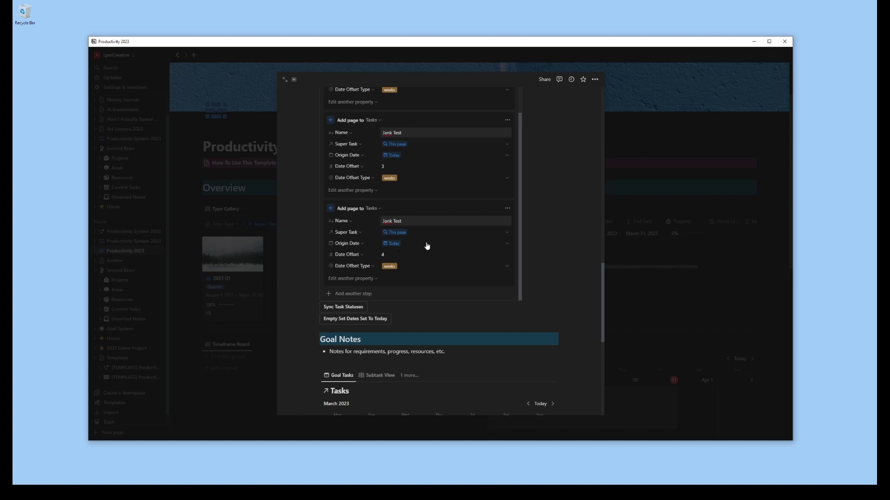
pyautogui.click(508, 208)
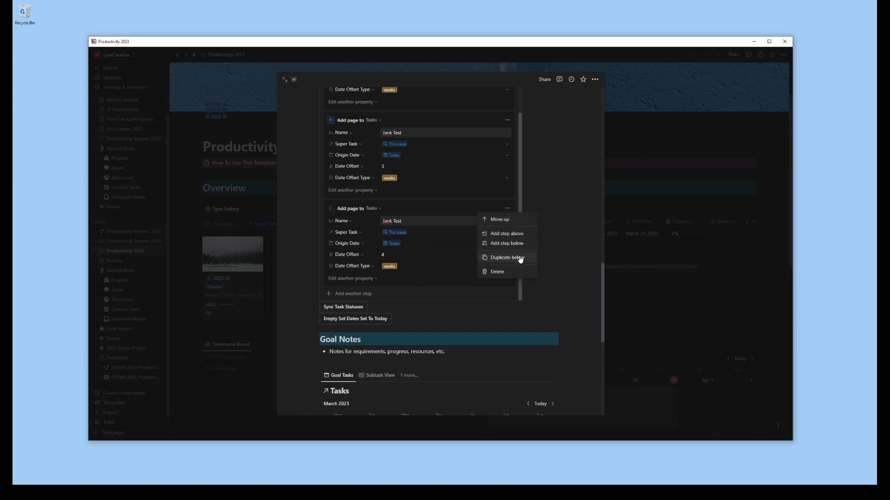
pyautogui.click(509, 258)
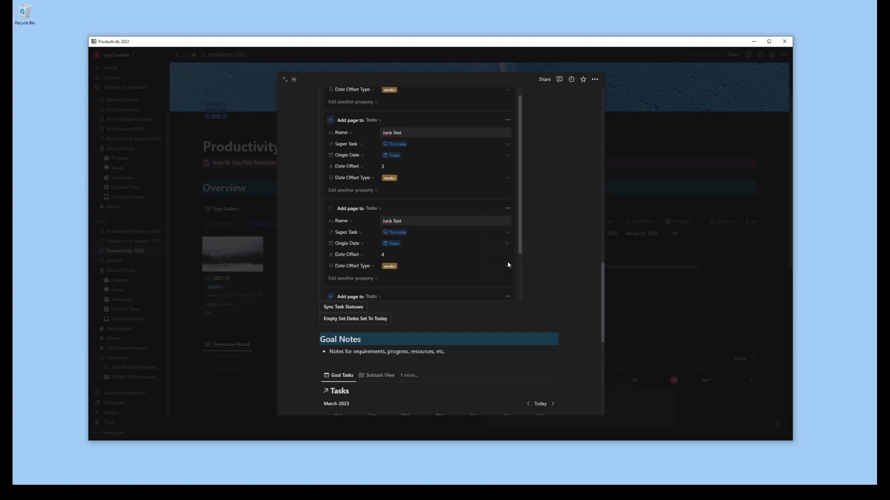
# Step: Set the Origin Date of the second Jank Test step to January 1, 2023
pyautogui.scroll(8, 392, 255)
pyautogui.click(413, 251)
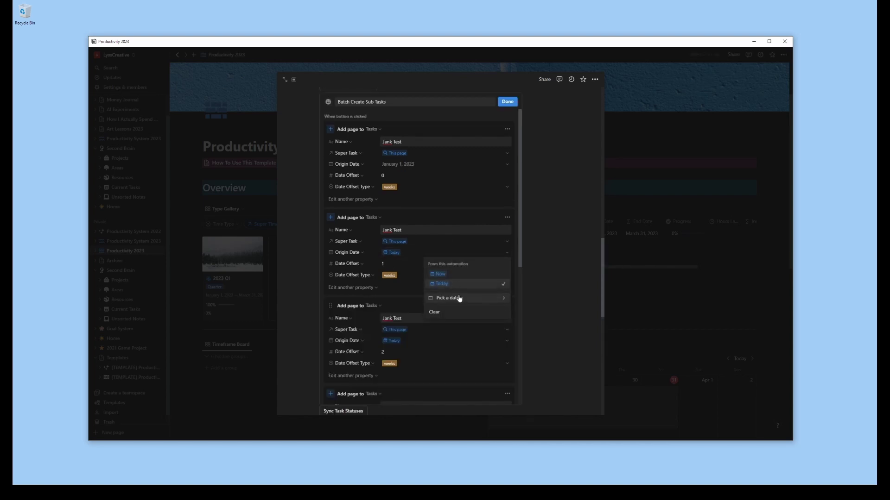
pyautogui.click(457, 298)
pyautogui.click(490, 289)
pyautogui.click(489, 289)
pyautogui.click(498, 310)
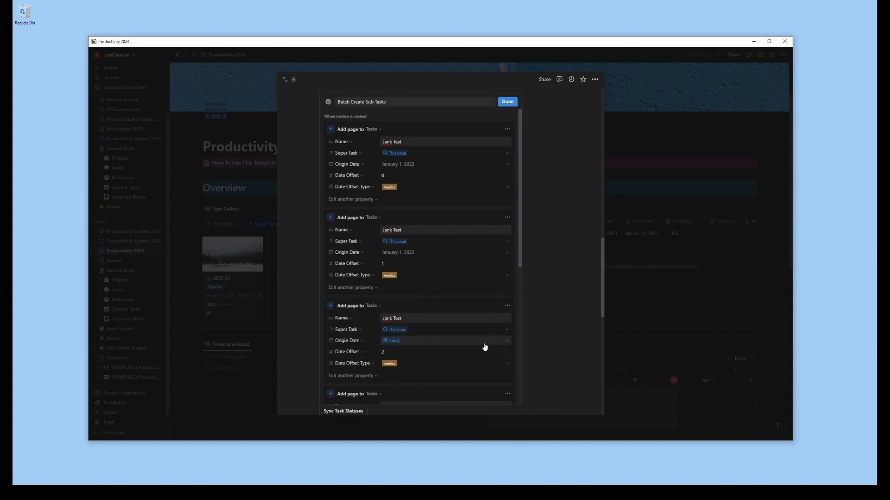
# Step: Set the Origin Date of the third Jank Test step to January 1, 2023
pyautogui.click(506, 342)
pyautogui.click(458, 387)
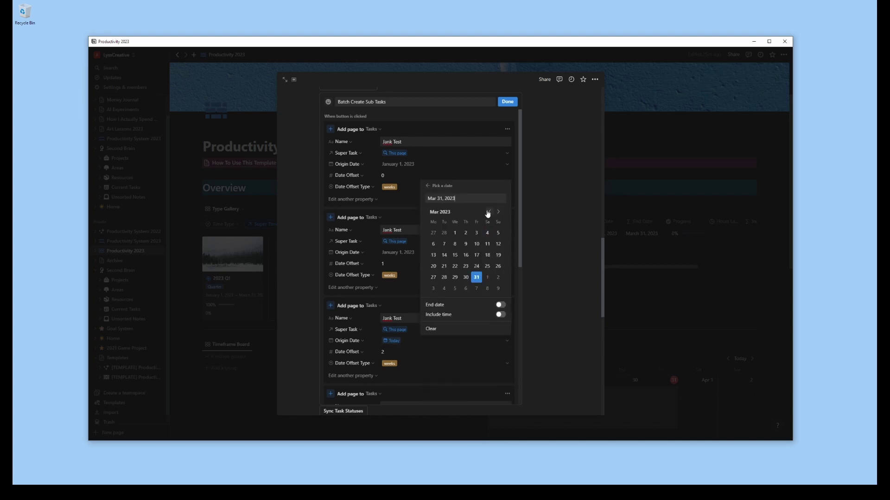
pyautogui.click(489, 212)
pyautogui.click(490, 212)
pyautogui.click(499, 233)
pyautogui.click(540, 252)
# Step: Set the Origin Date of the fourth Jank Test step to January 1, 2023
pyautogui.scroll(-3, 496, 280)
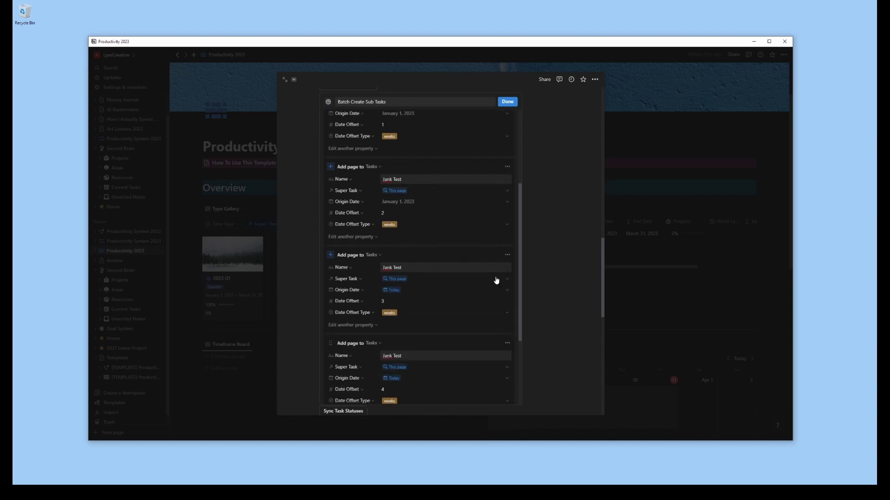
pyautogui.click(508, 294)
pyautogui.click(452, 337)
pyautogui.click(490, 161)
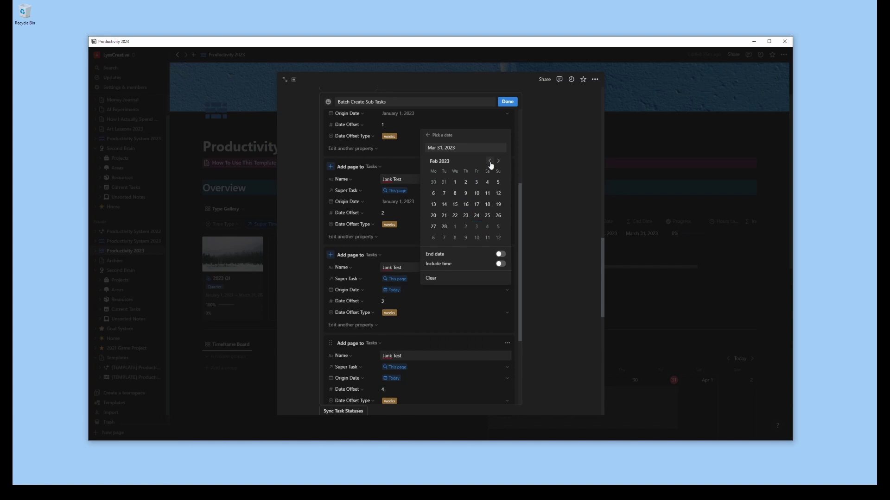
pyautogui.click(489, 160)
pyautogui.click(498, 183)
pyautogui.press('Escape')
# Step: Set the Origin Date of the fifth Jank Test step to January 1, 2023
pyautogui.scroll(-2, 501, 251)
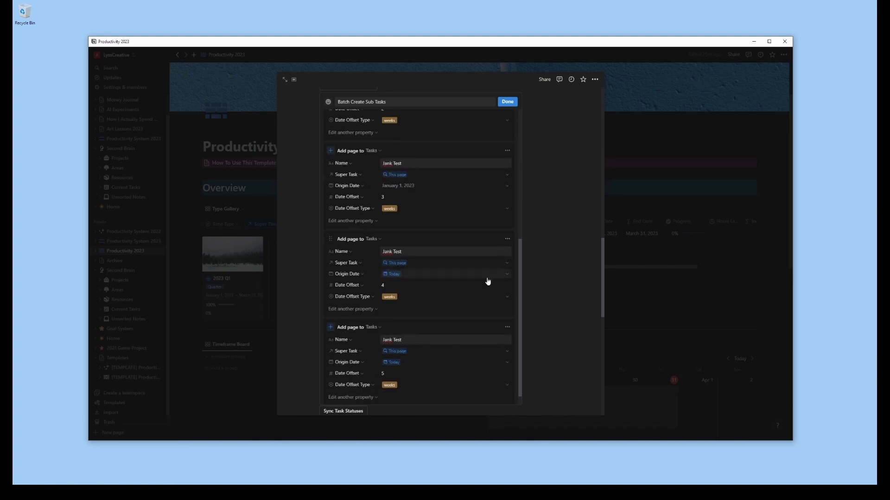
pyautogui.click(496, 275)
pyautogui.click(447, 321)
pyautogui.click(489, 310)
pyautogui.click(490, 310)
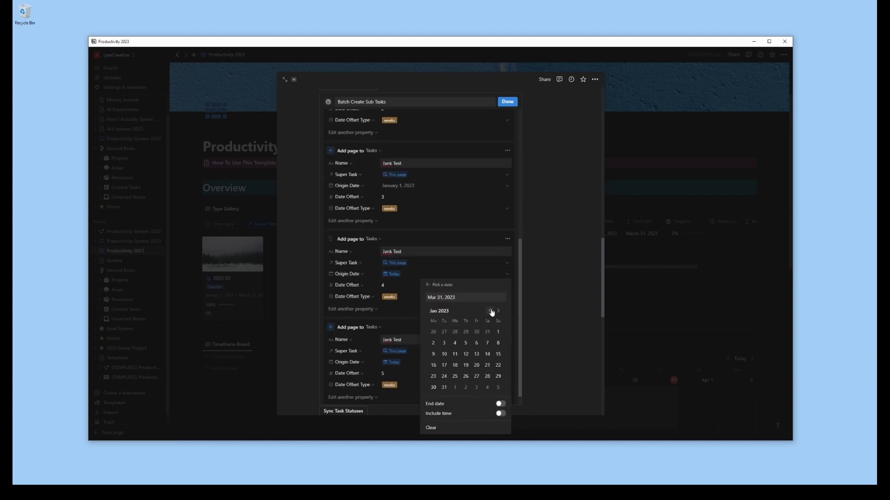
pyautogui.click(498, 331)
pyautogui.press('Escape')
# Step: Set the Origin Date of the sixth Jank Test step to January 1, 2023
pyautogui.scroll(-1, 485, 282)
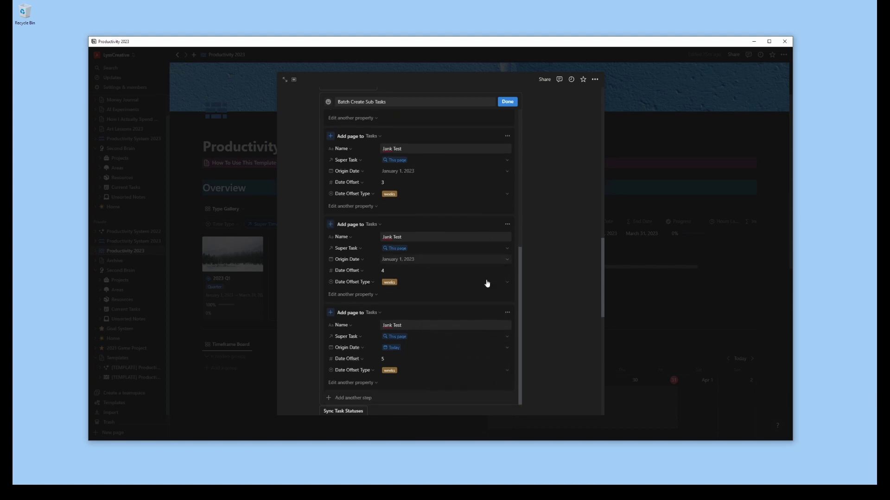
pyautogui.click(472, 350)
pyautogui.click(450, 400)
pyautogui.click(490, 219)
pyautogui.click(489, 219)
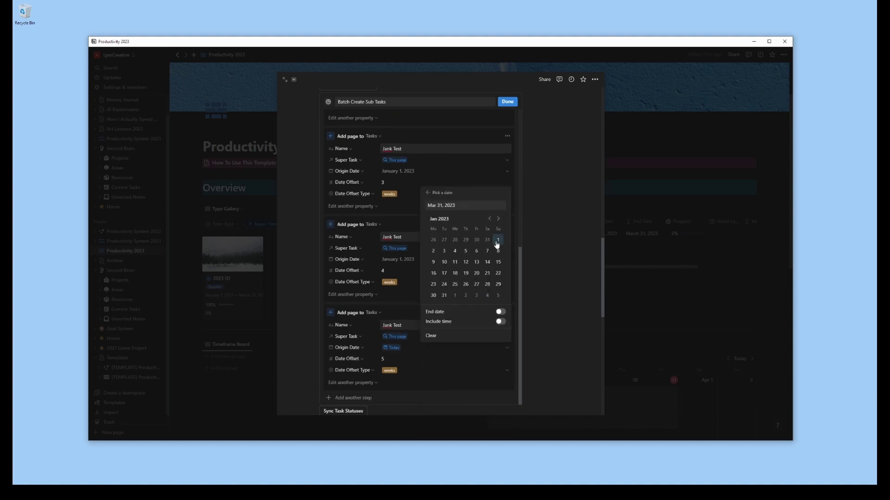
pyautogui.click(497, 240)
pyautogui.press('Escape')
# Step: Finish editing the Batch Create Sub Tasks automation and run it to create the Jank Test sub tasks
pyautogui.scroll(5, 468, 229)
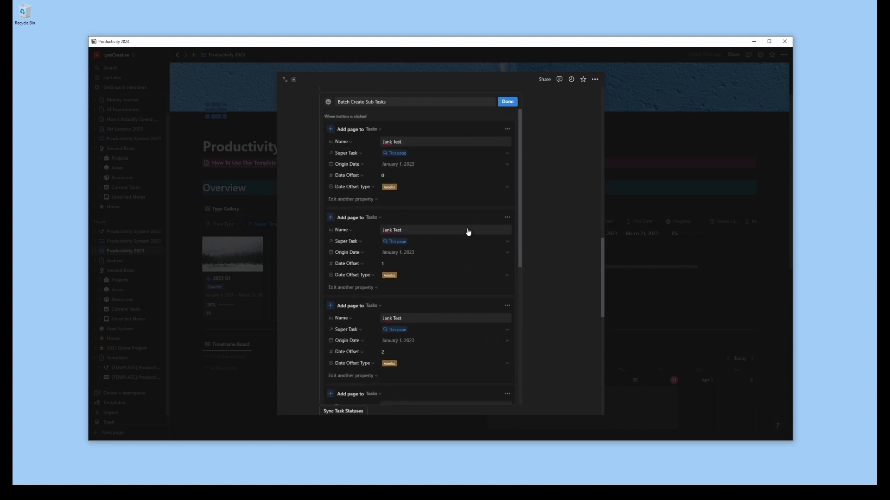
pyautogui.click(507, 102)
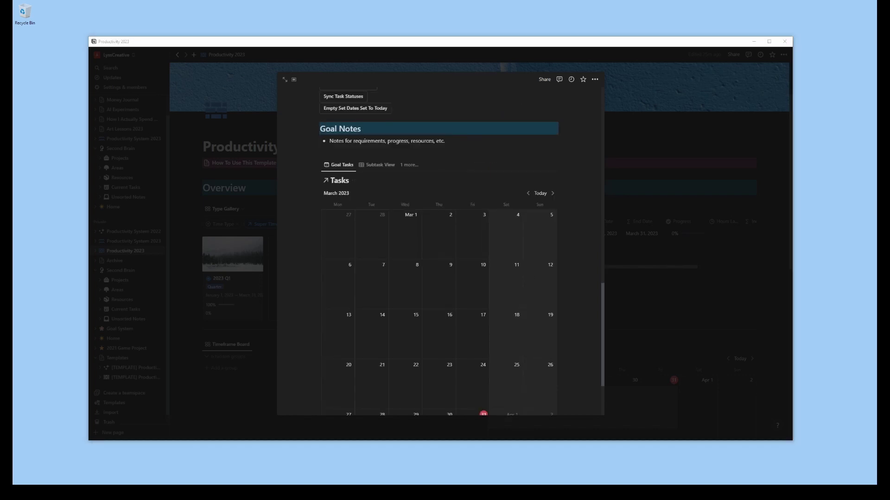
pyautogui.scroll(3, 547, 293)
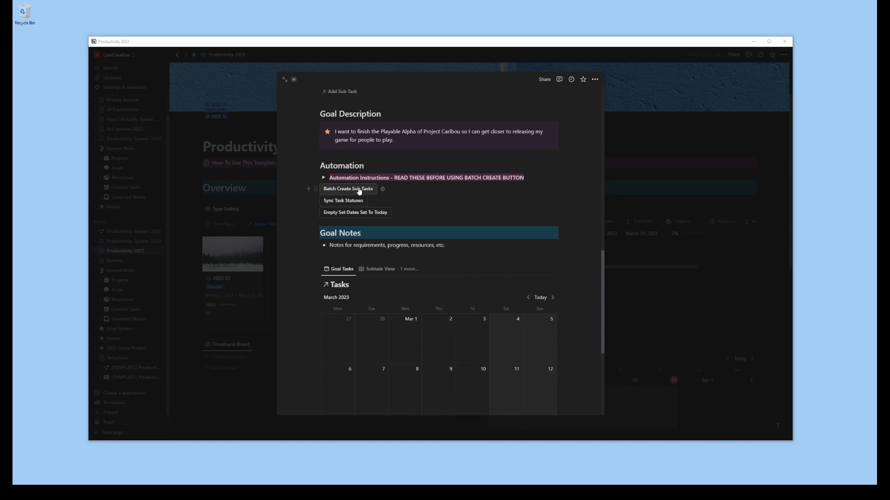
pyautogui.click(359, 190)
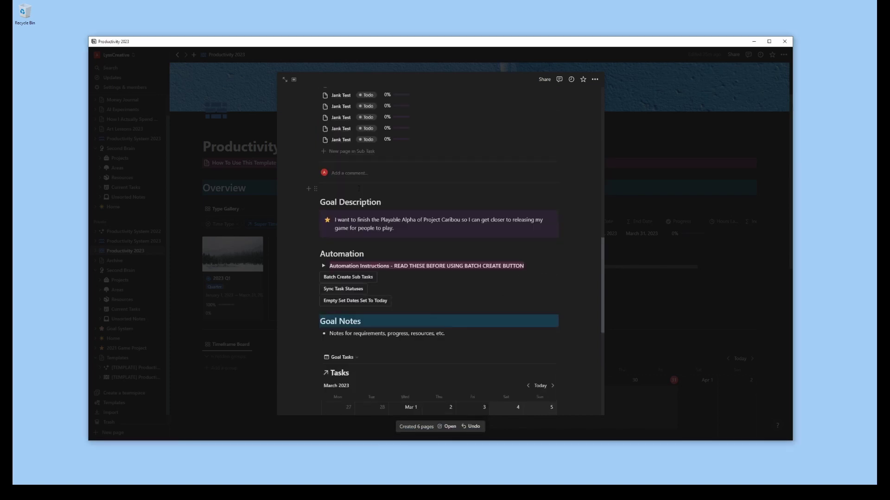
# Step: Examine the new Jank Test sub tasks in the goal's Sub Task relation and in the Goal Tasks calendar for January 2023
pyautogui.scroll(2, 522, 219)
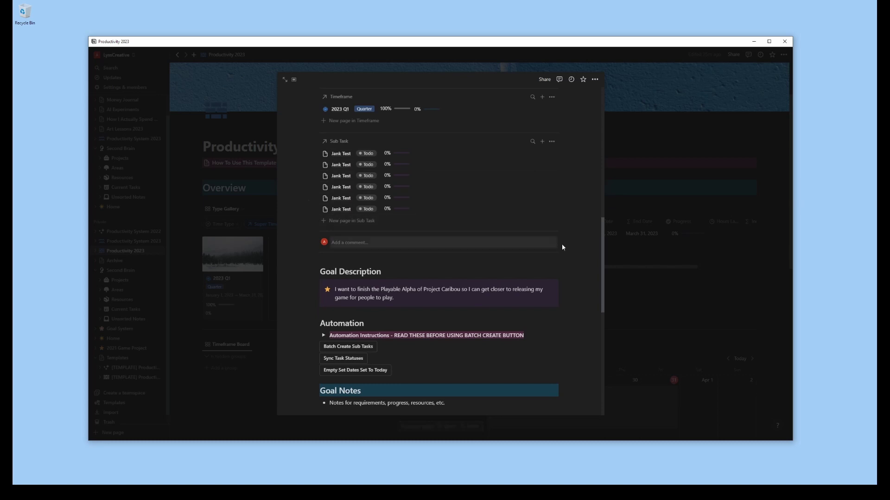
pyautogui.scroll(-1, 568, 257)
pyautogui.scroll(1, 576, 269)
pyautogui.scroll(-5, 575, 268)
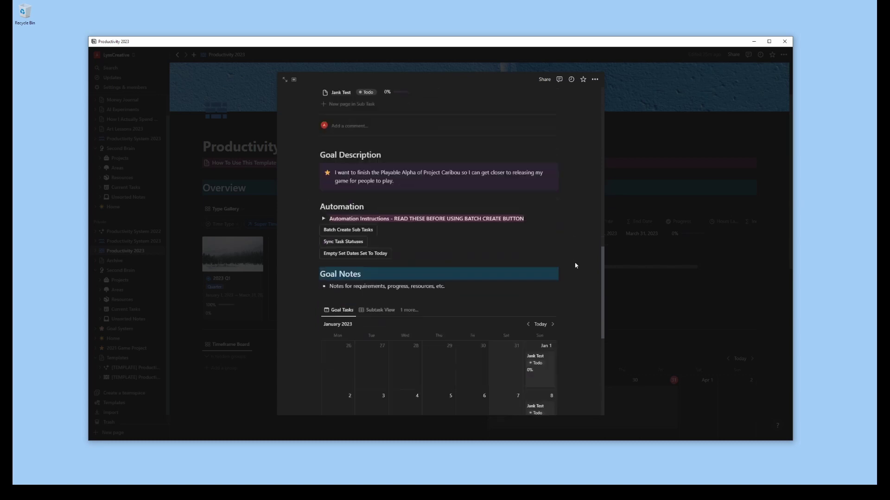
pyautogui.scroll(-2, 579, 265)
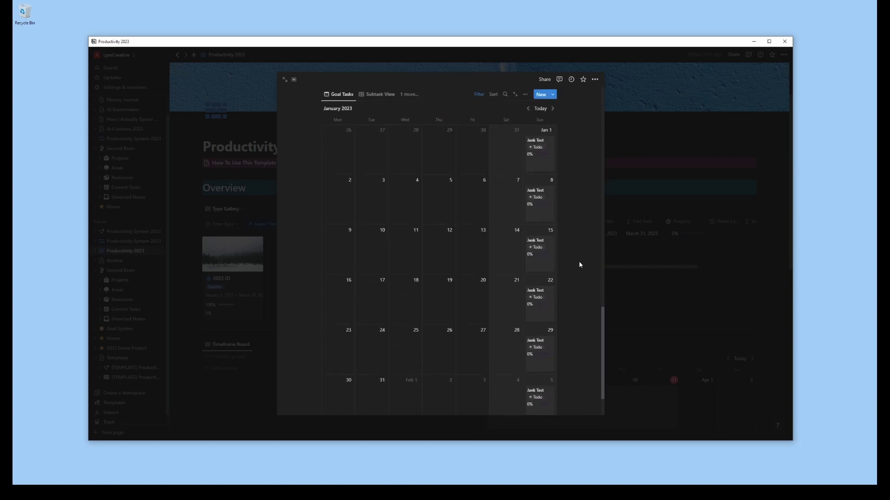
pyautogui.scroll(-1, 584, 271)
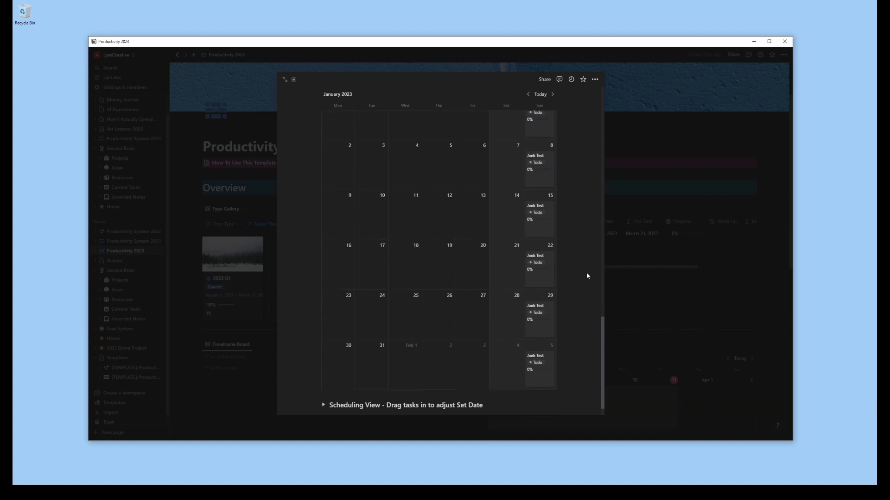
pyautogui.scroll(1, 586, 276)
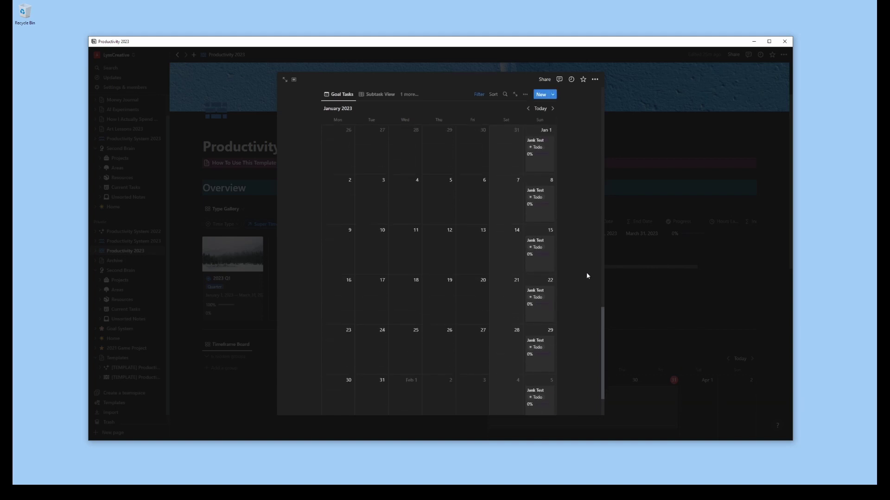
# Step: In the Subtask View of the goal's tasks, set the Initiative of all six Jank Test sub tasks to Dev
pyautogui.click(377, 95)
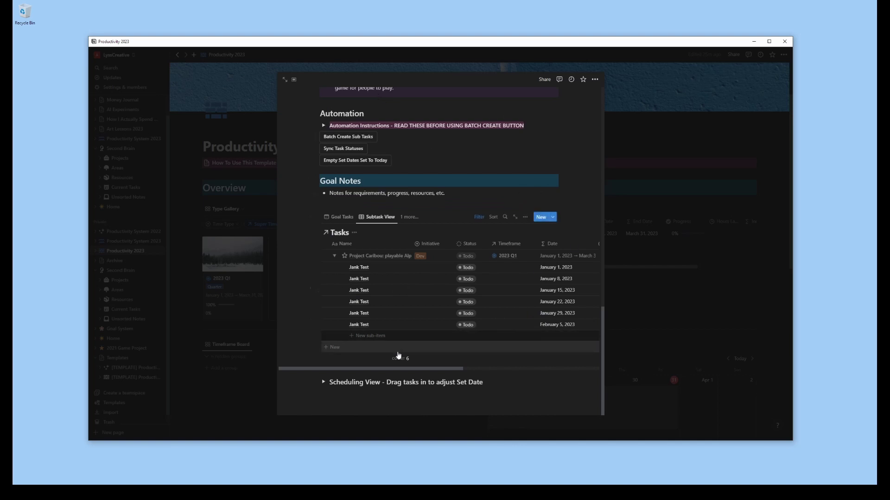
pyautogui.moveTo(413, 372); pyautogui.dragTo(390, 371)
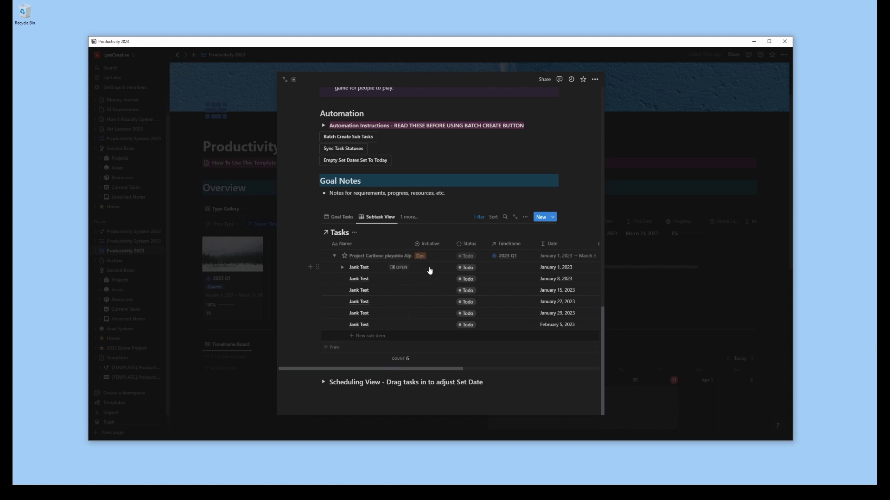
pyautogui.click(430, 271)
pyautogui.click(420, 310)
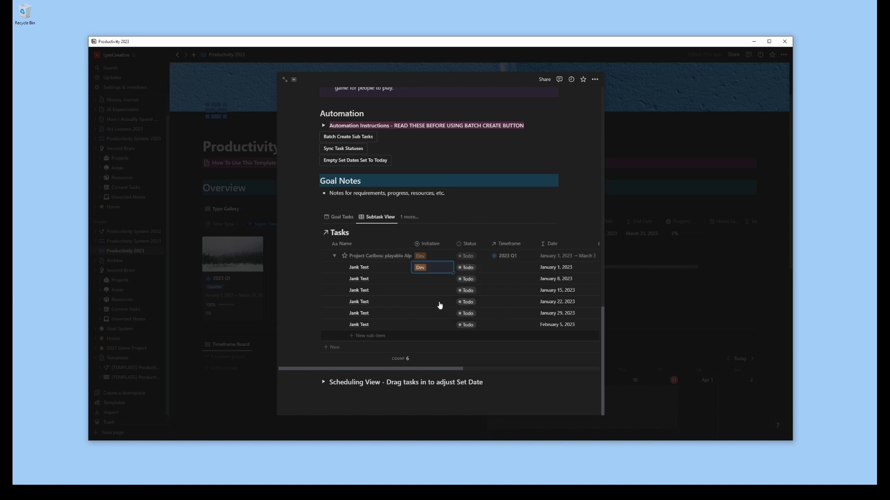
pyautogui.click(430, 281)
pyautogui.click(430, 321)
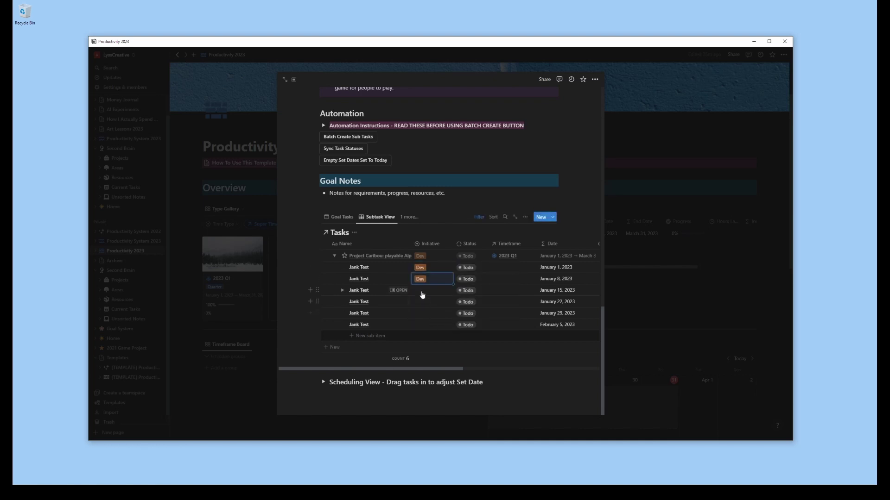
pyautogui.click(423, 291)
pyautogui.click(438, 333)
pyautogui.click(422, 302)
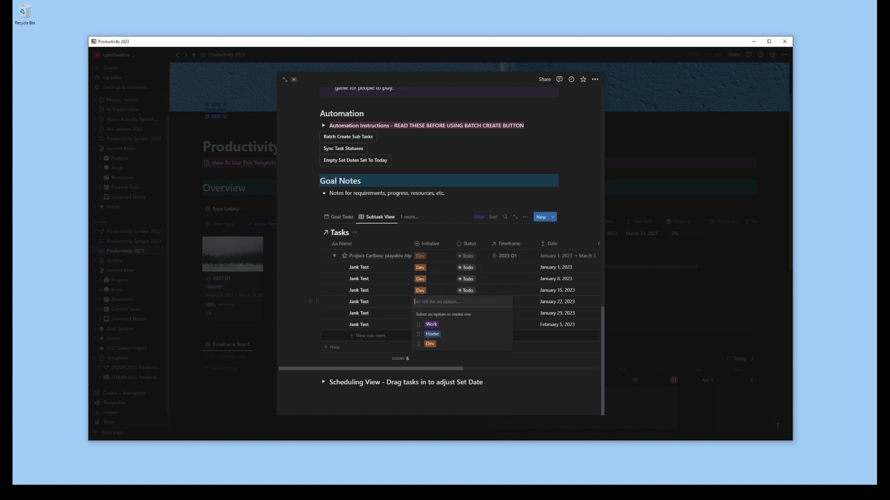
pyautogui.click(449, 347)
pyautogui.click(422, 313)
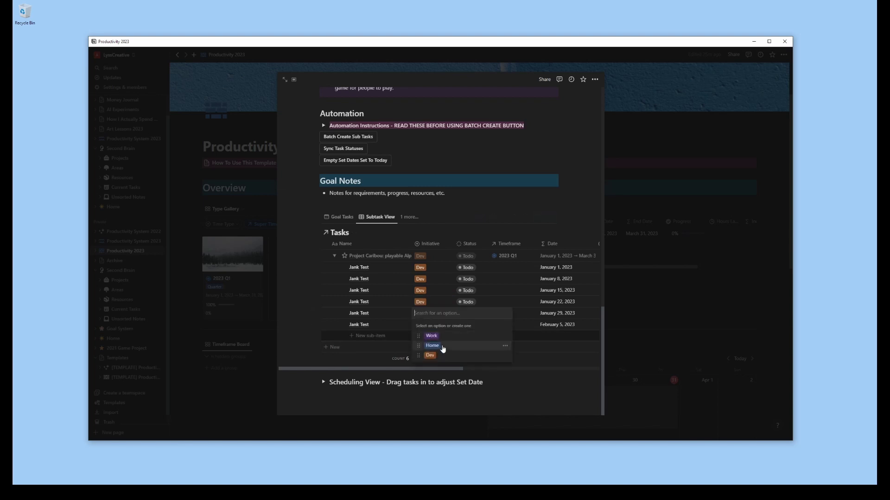
pyautogui.click(444, 355)
pyautogui.click(422, 324)
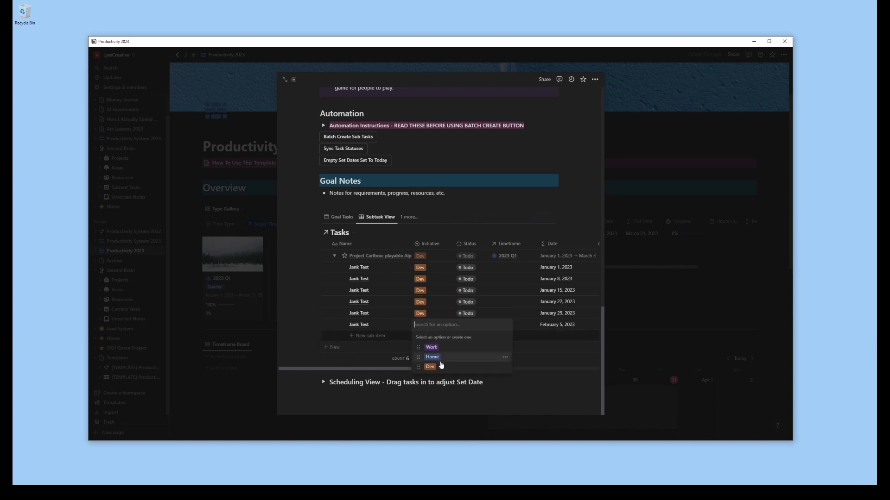
pyautogui.click(443, 369)
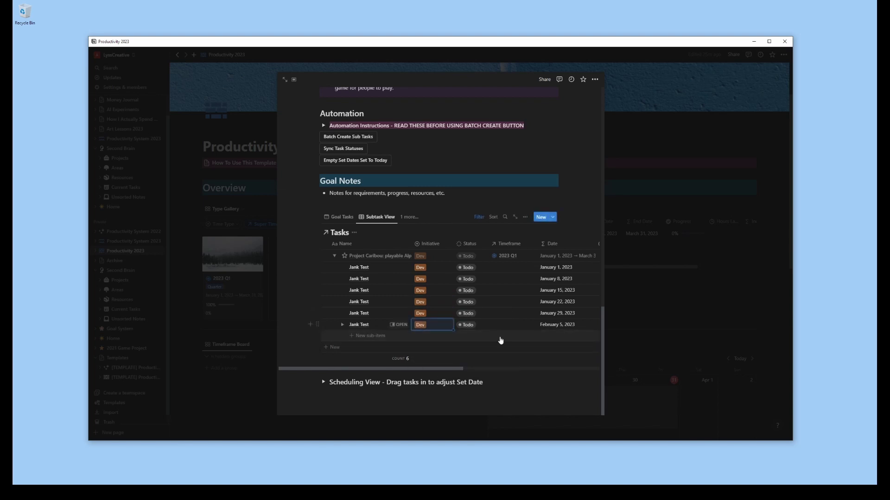
pyautogui.click(510, 385)
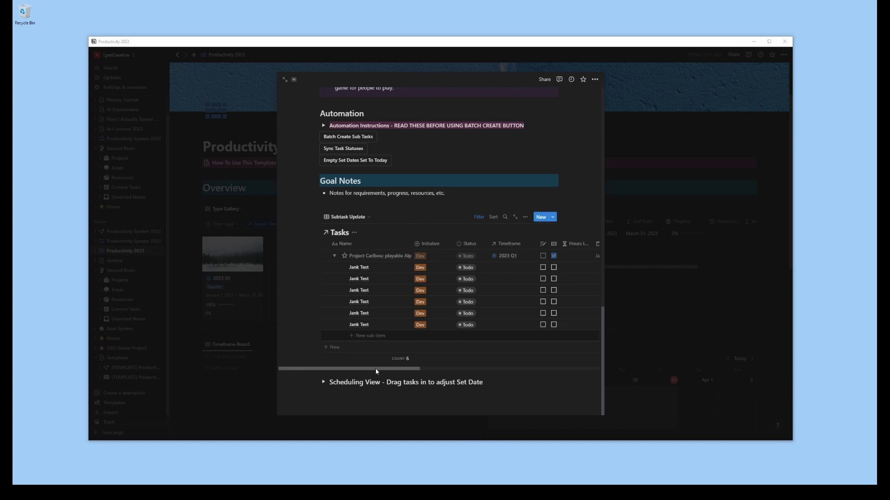
# Step: In the Subtask Update view, set the Item Total of all six Jank Test sub tasks to 1
pyautogui.moveTo(377, 370); pyautogui.dragTo(479, 373)
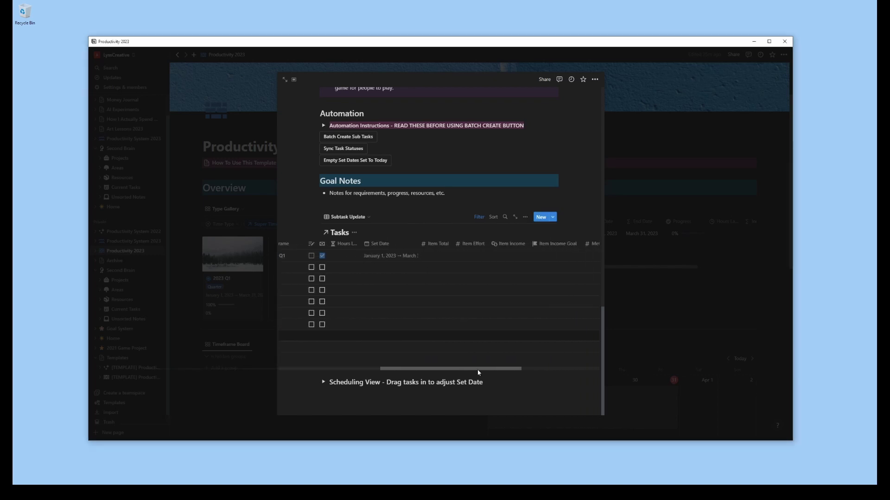
pyautogui.click(462, 267)
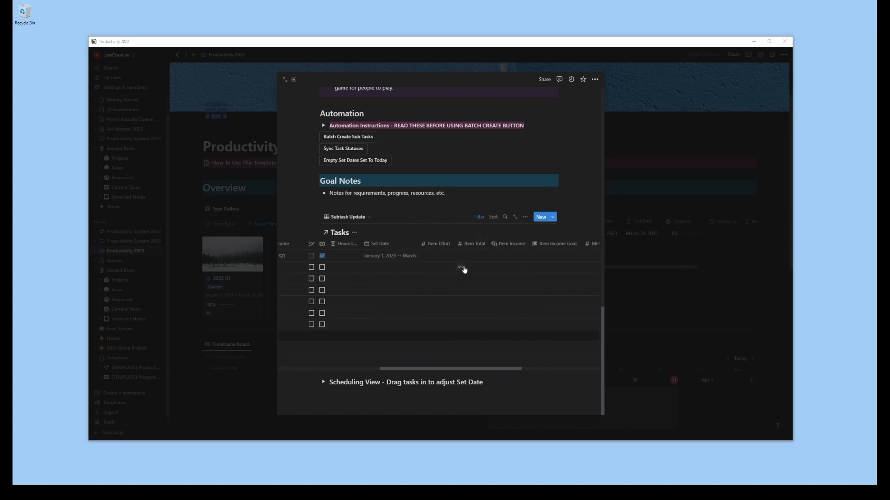
pyautogui.write('1')
pyautogui.click(482, 278)
pyautogui.write('1')
pyautogui.click(480, 295)
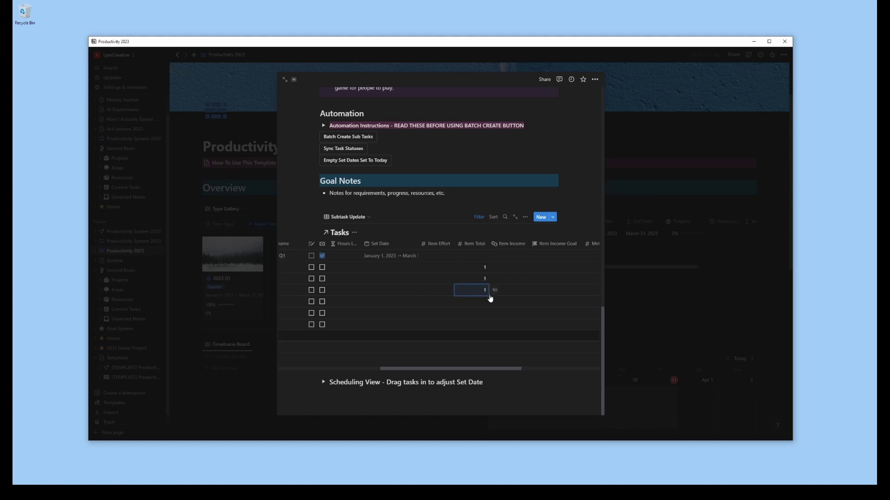
pyautogui.keyDown('shift'); pyautogui.click(488, 324); pyautogui.keyUp('shift')
pyautogui.write('1 1 1 1')
pyautogui.moveTo(492, 370); pyautogui.dragTo(377, 373)
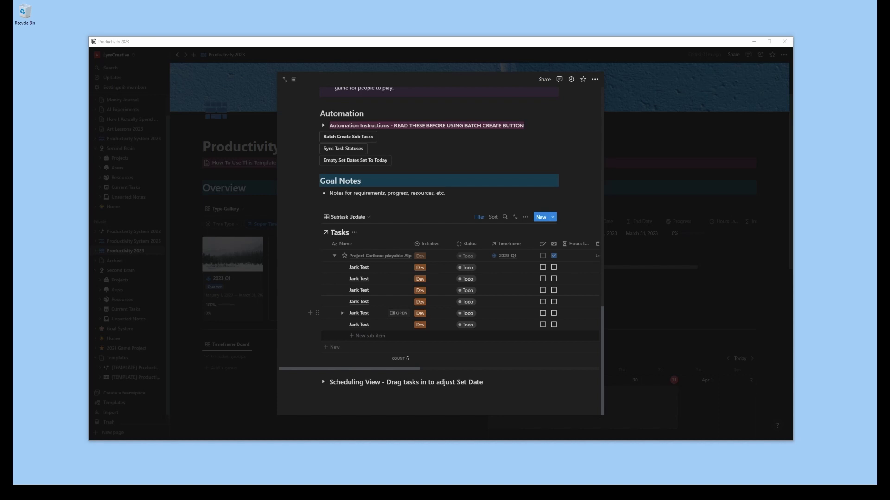
# Step: Add a sub-item named 5 Hours dev work to the goal, set its Initiative to Dev and tick the same checkbox as the goal's
pyautogui.click(361, 336)
pyautogui.write('5 Hours dev work')
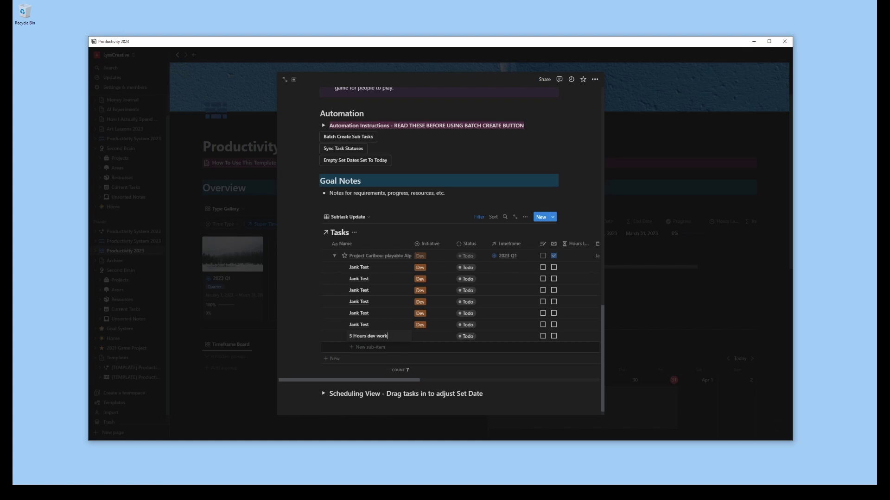
pyautogui.click(420, 335)
pyautogui.click(436, 377)
pyautogui.click(554, 336)
pyautogui.click(554, 268)
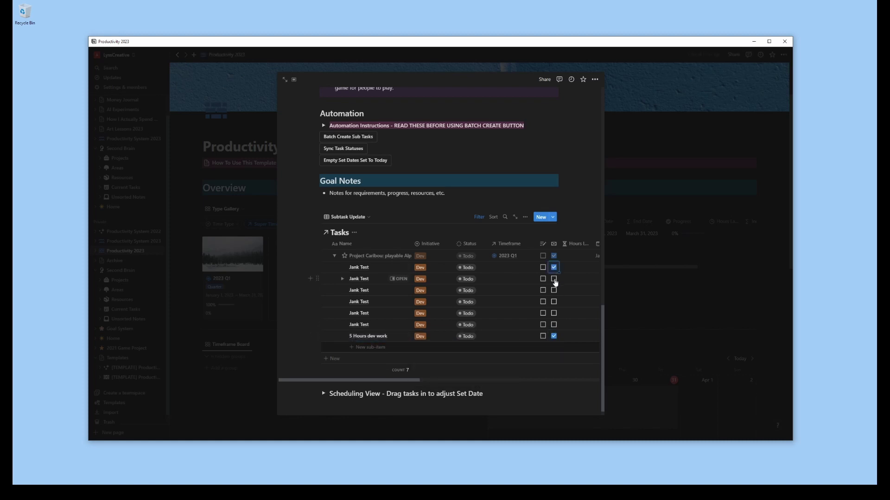
pyautogui.click(553, 267)
pyautogui.moveTo(410, 380); pyautogui.dragTo(359, 383)
# Step: Expand the Scheduling View, show January 2023 and place the 5 Hours dev work task in the week of January 2
pyautogui.scroll(-1, 358, 383)
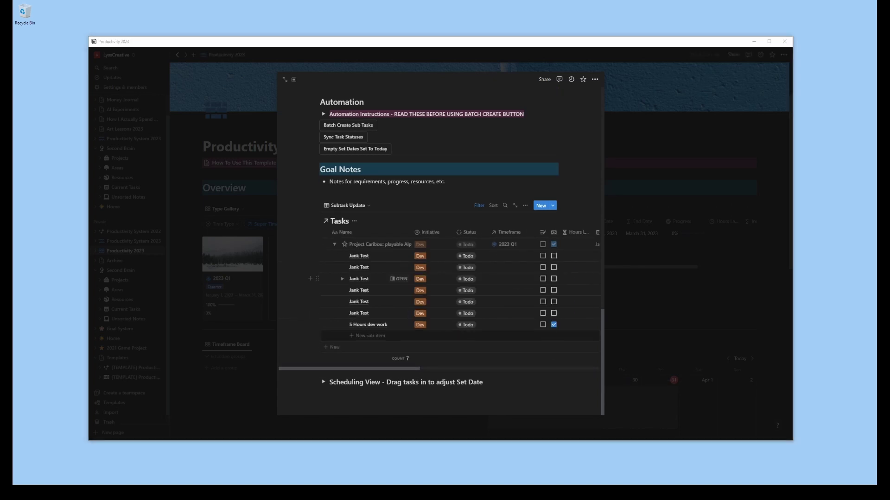
pyautogui.click(324, 383)
pyautogui.scroll(-4, 316, 311)
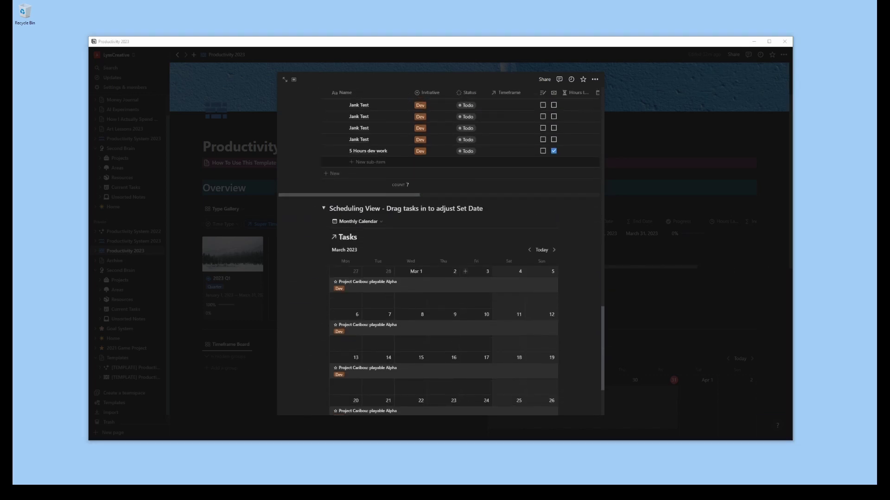
pyautogui.click(529, 250)
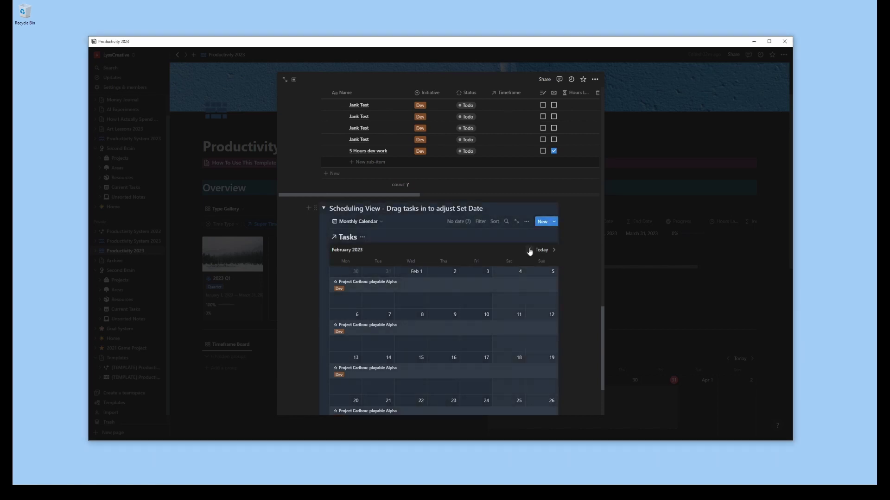
pyautogui.click(530, 251)
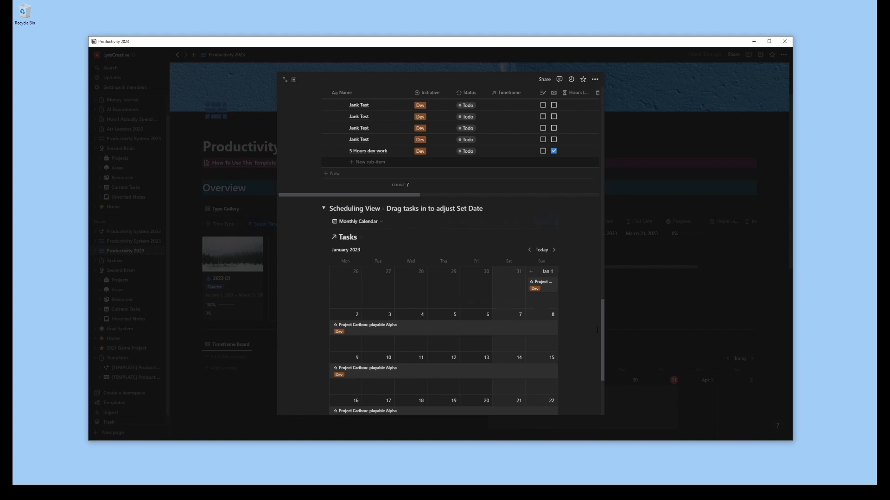
pyautogui.scroll(-3, 597, 330)
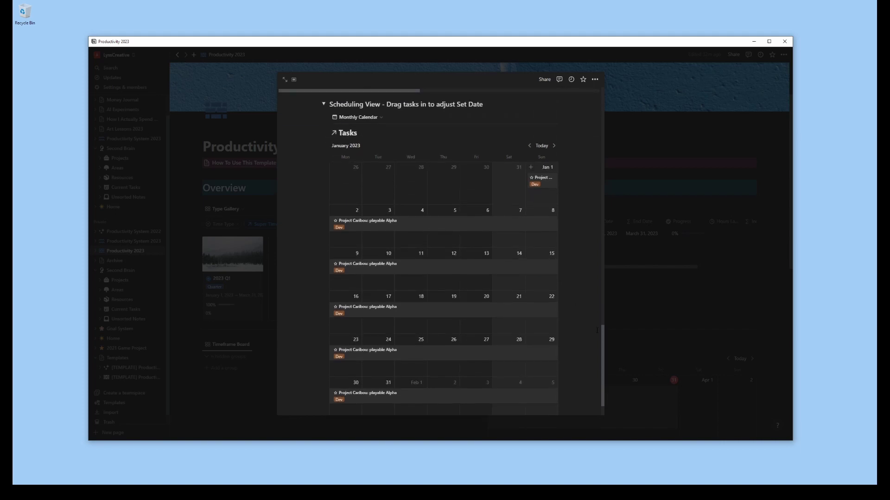
pyautogui.scroll(-1, 597, 330)
pyautogui.scroll(1, 597, 330)
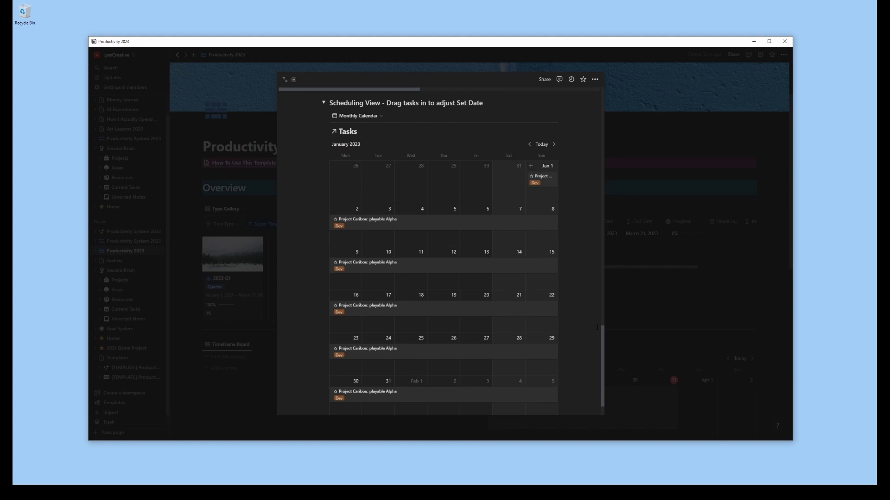
pyautogui.scroll(1, 597, 327)
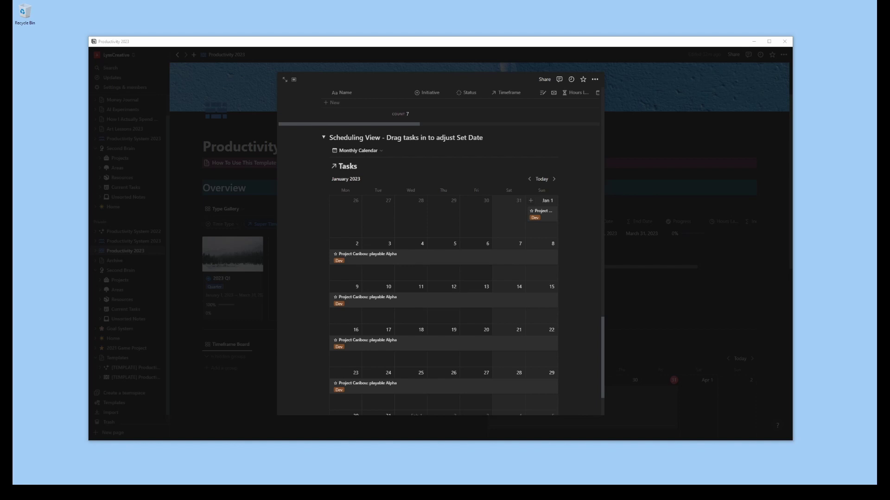
pyautogui.scroll(3, 394, 273)
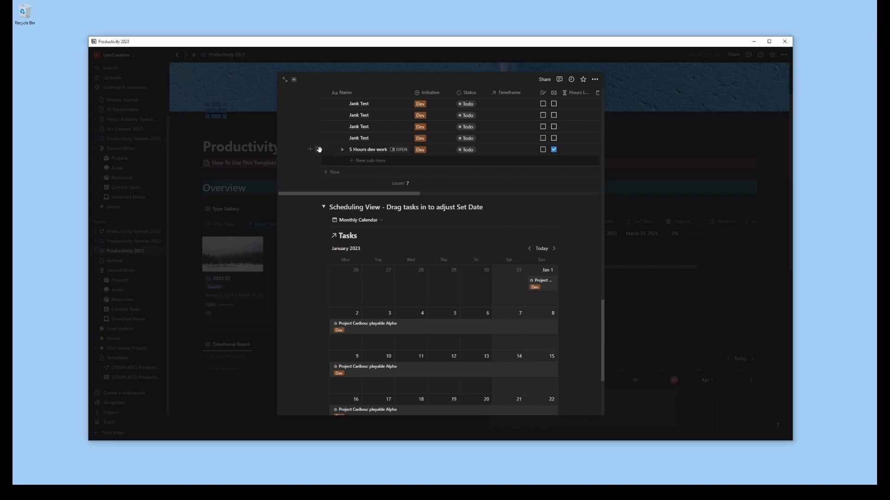
pyautogui.moveTo(320, 149); pyautogui.dragTo(445, 345)
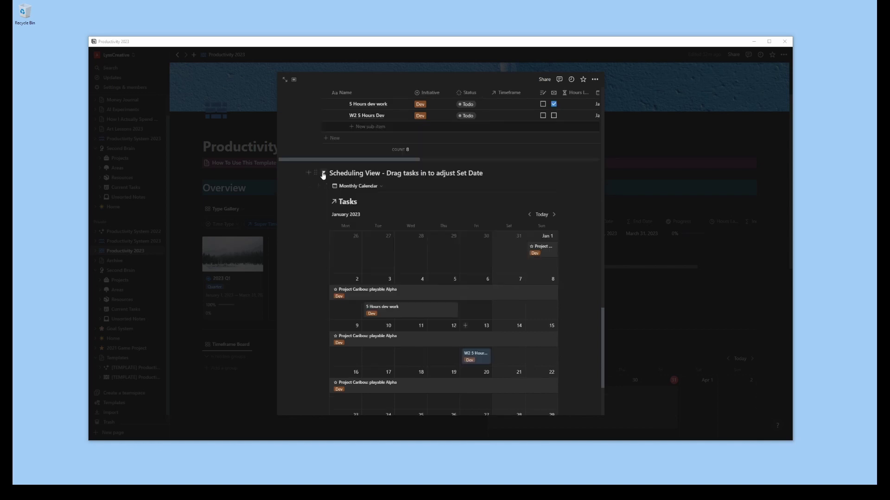
# Step: Collapse the Scheduling View and close the Project Caribou goal page
pyautogui.click(323, 207)
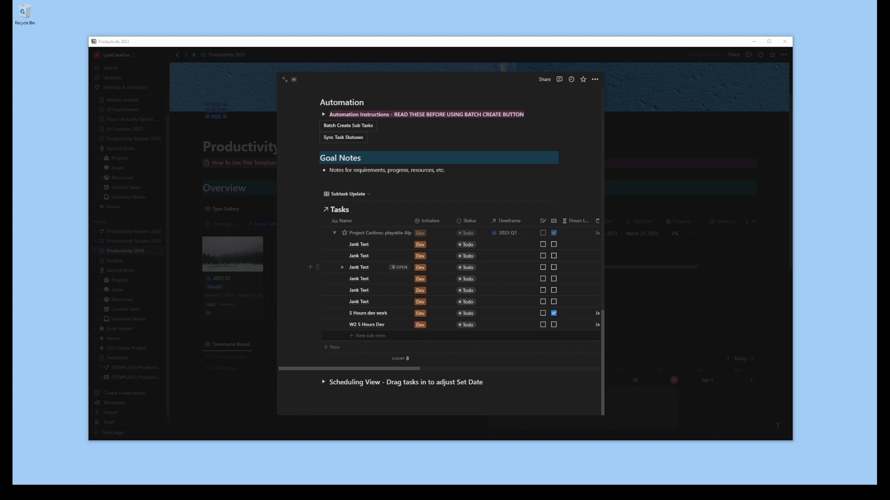
pyautogui.scroll(1, 440, 250)
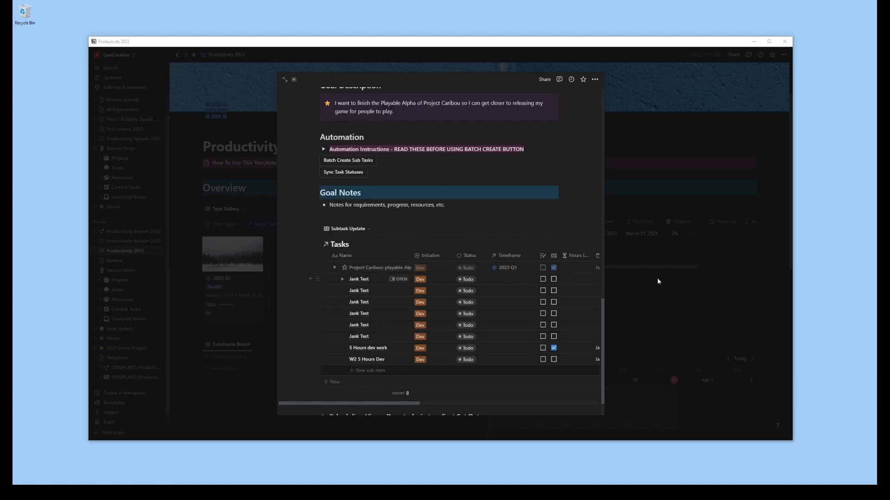
pyautogui.click(657, 277)
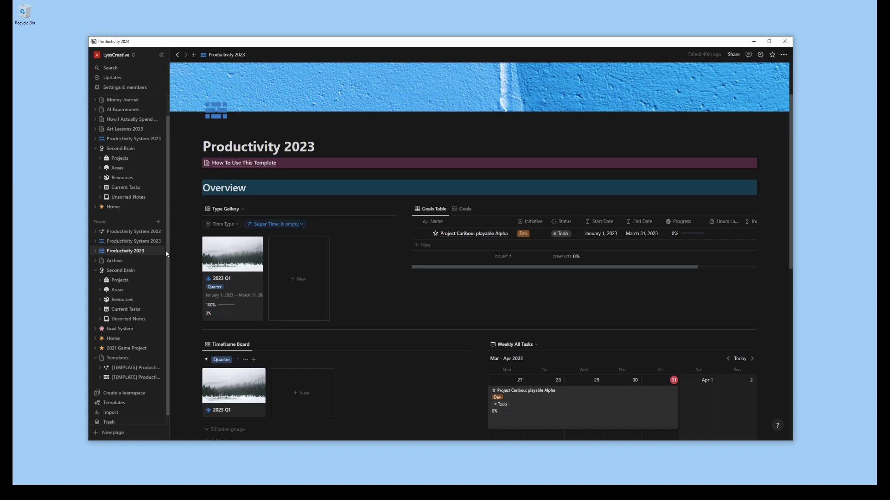
# Step: Open the 2023 Q1 timeframe page and expand the Automations under Time Frames
pyautogui.click(247, 265)
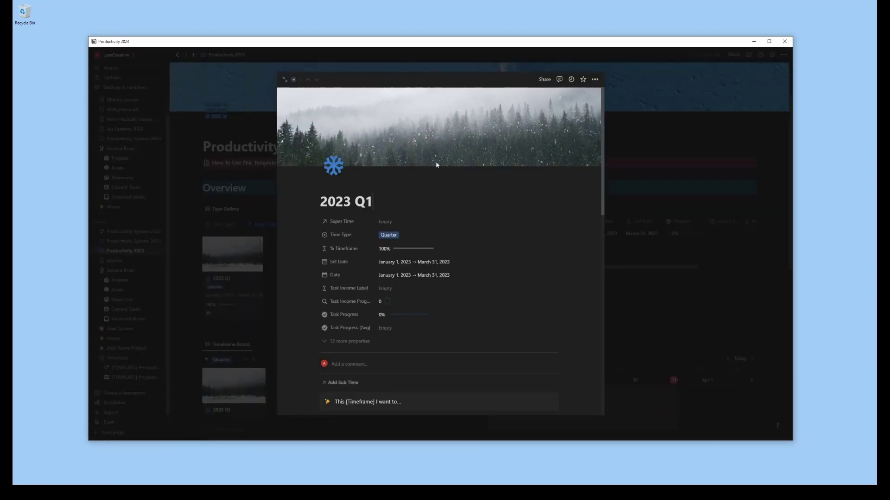
pyautogui.scroll(-7, 541, 232)
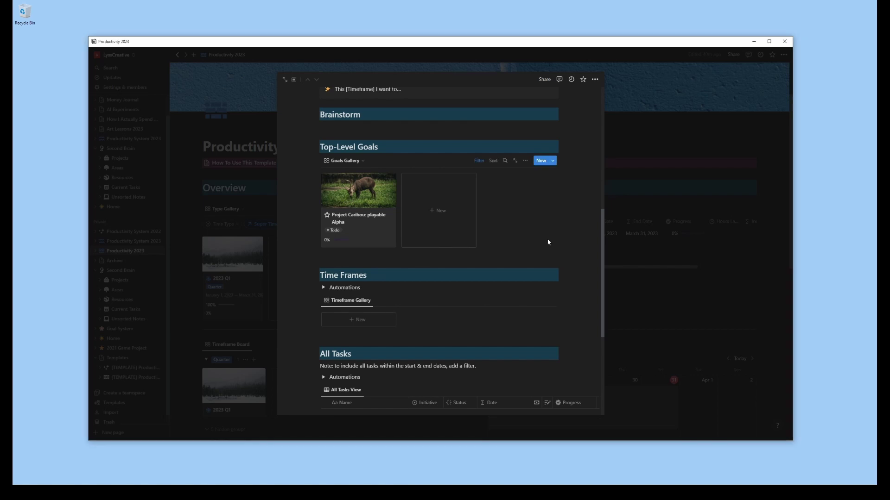
pyautogui.scroll(-2, 547, 243)
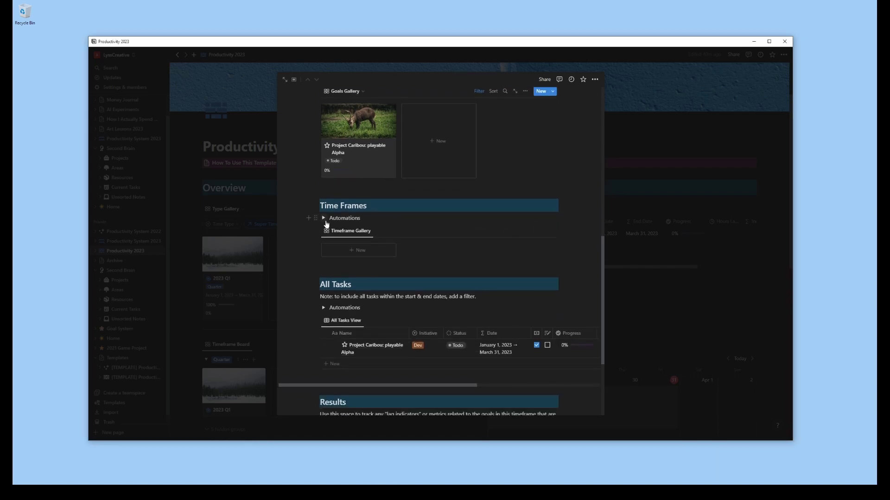
pyautogui.click(325, 222)
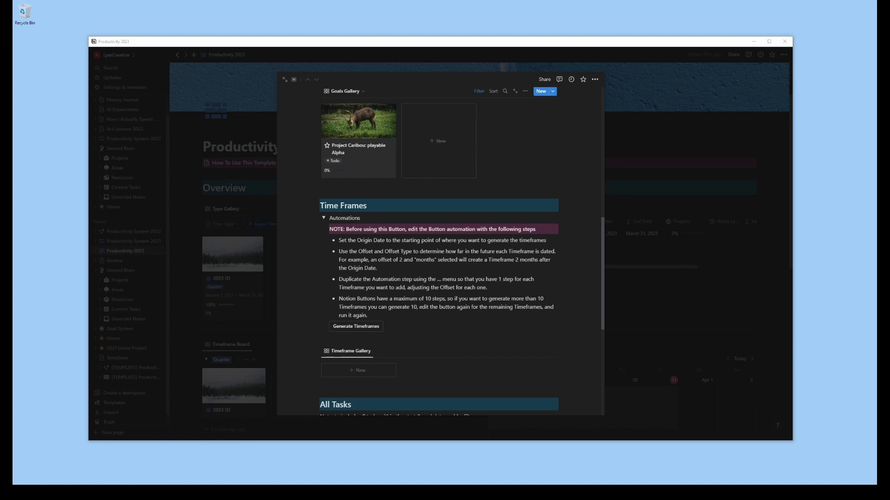
pyautogui.scroll(-1, 370, 278)
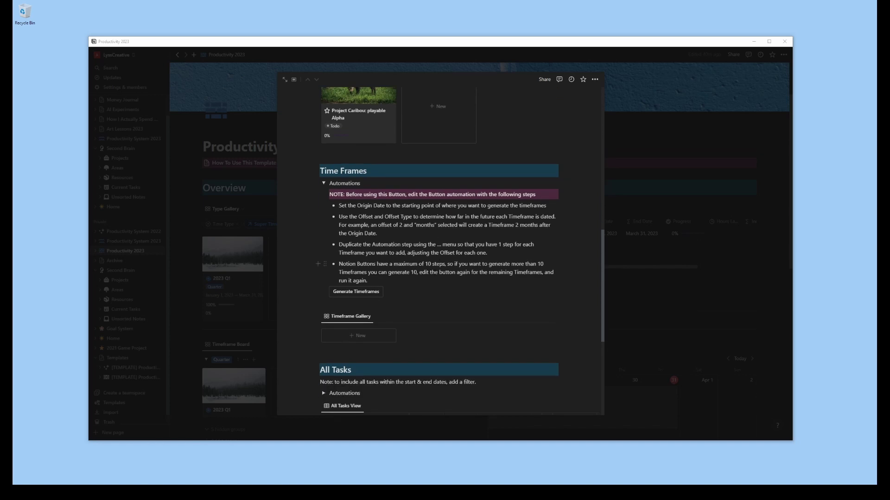
# Step: Edit the Generate Timeframes automation so its step is named Q1 Week 1 with Origin Date January 2, 2023
pyautogui.click(390, 293)
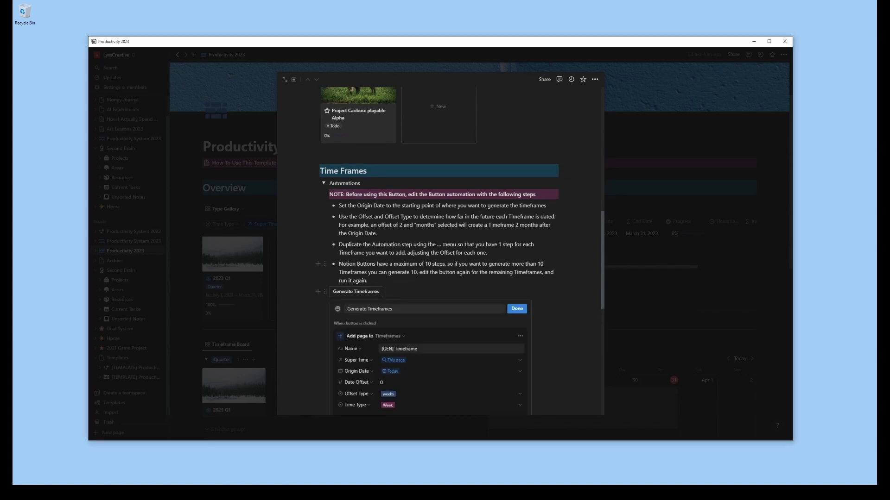
pyautogui.scroll(-3, 392, 295)
pyautogui.click(434, 212)
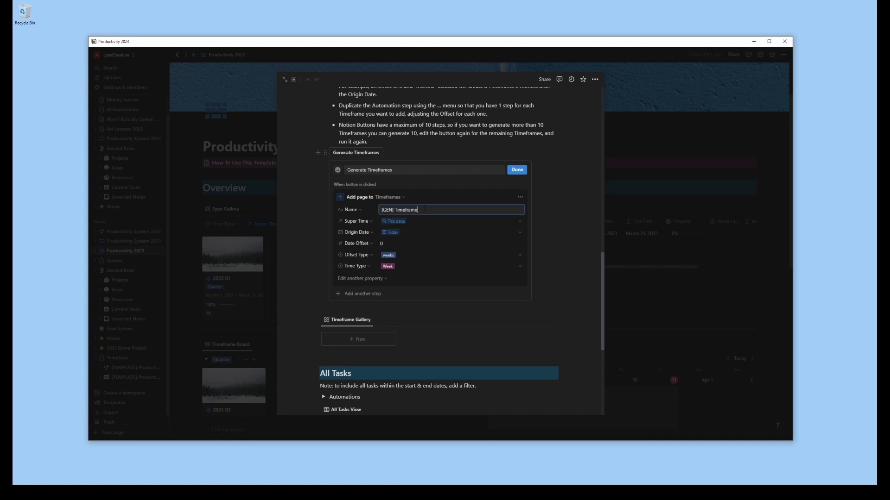
pyautogui.hotkey('ctrl', 'a')
pyautogui.press('BackSpace')
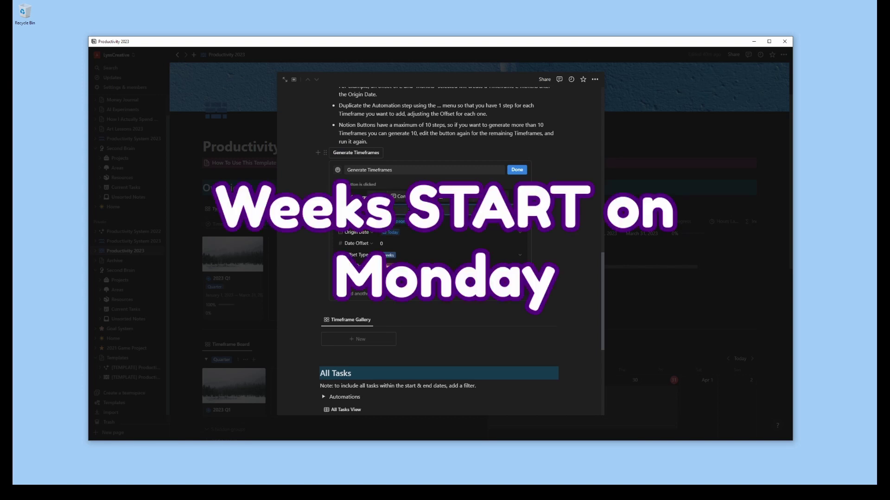
pyautogui.write('Week 1')
pyautogui.click(392, 232)
pyautogui.click(446, 302)
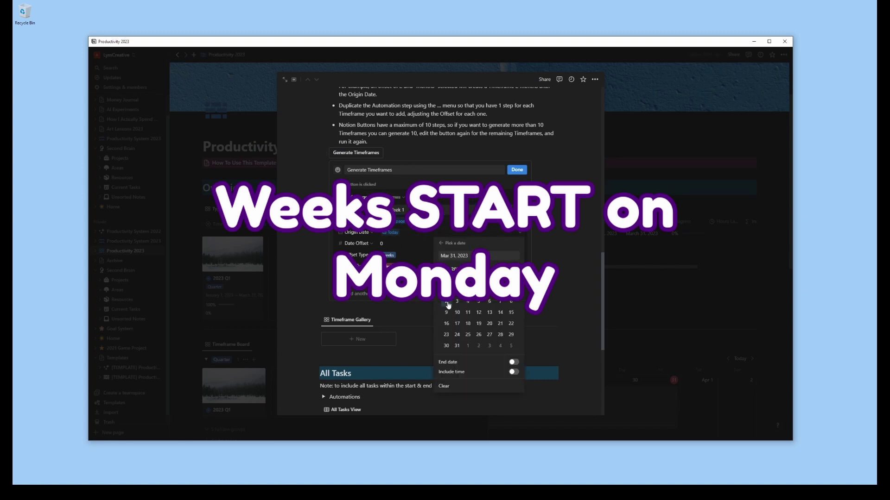
# Step: Duplicate the automation step for Q1 Week 2 through Q1 Week 6, with Date Offsets 1 through 5
pyautogui.click(520, 197)
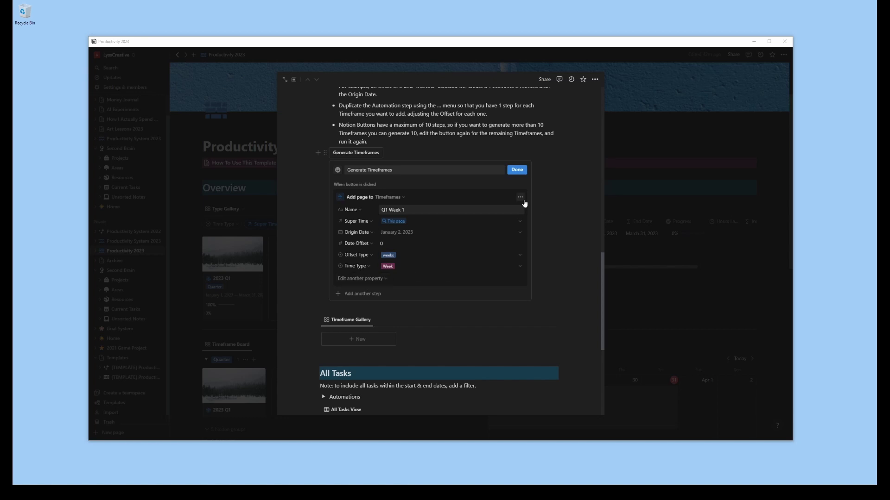
pyautogui.click(533, 213)
pyautogui.click(517, 296)
pyautogui.click(530, 311)
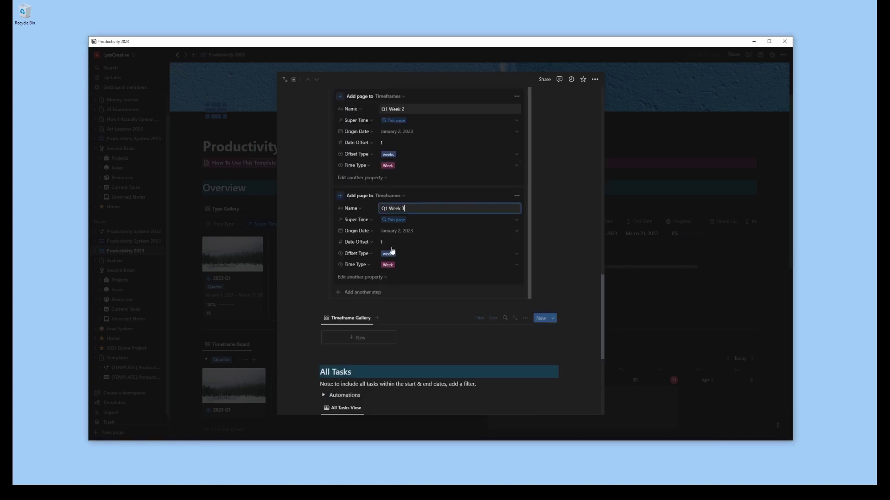
pyautogui.click(517, 195)
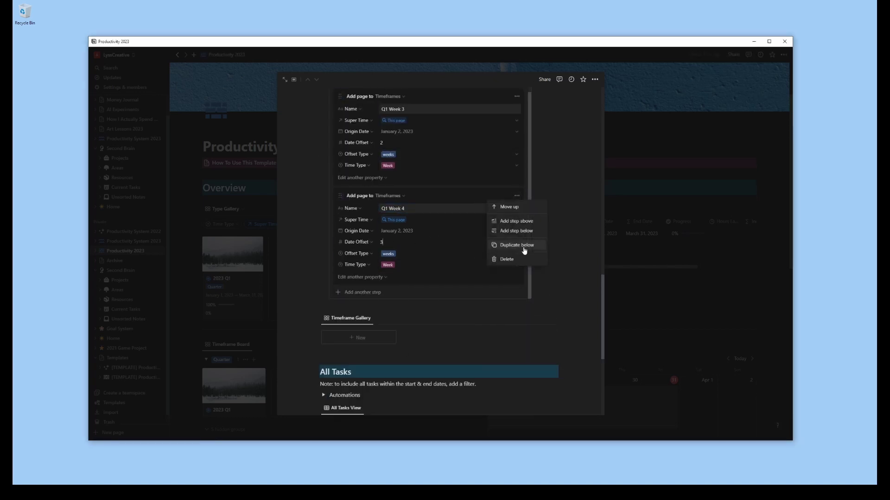
pyautogui.click(522, 246)
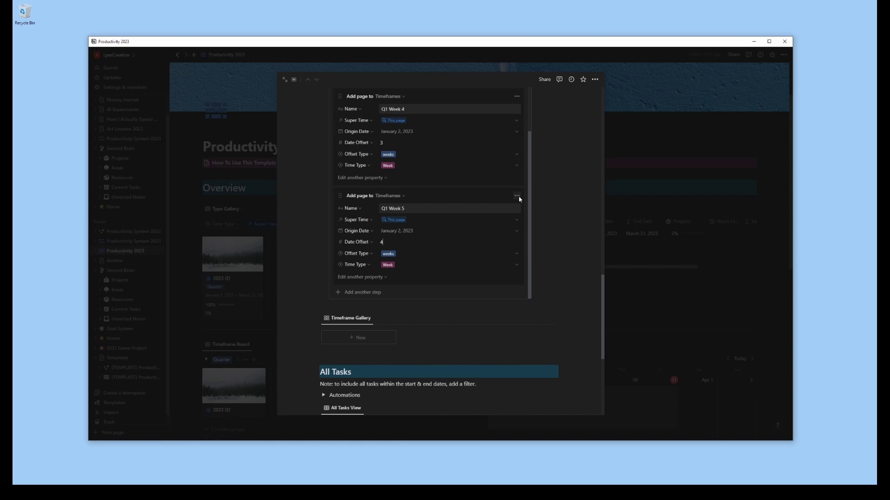
pyautogui.click(416, 210)
# Step: Finish editing the Generate Timeframes automation and run it to create the Q1 Week 1 to Week 6 timeframes
pyautogui.scroll(9, 558, 270)
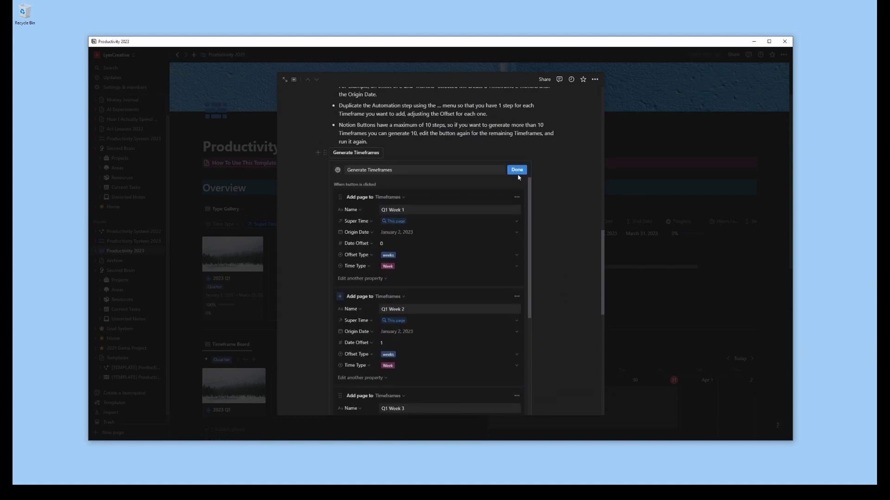
pyautogui.click(518, 170)
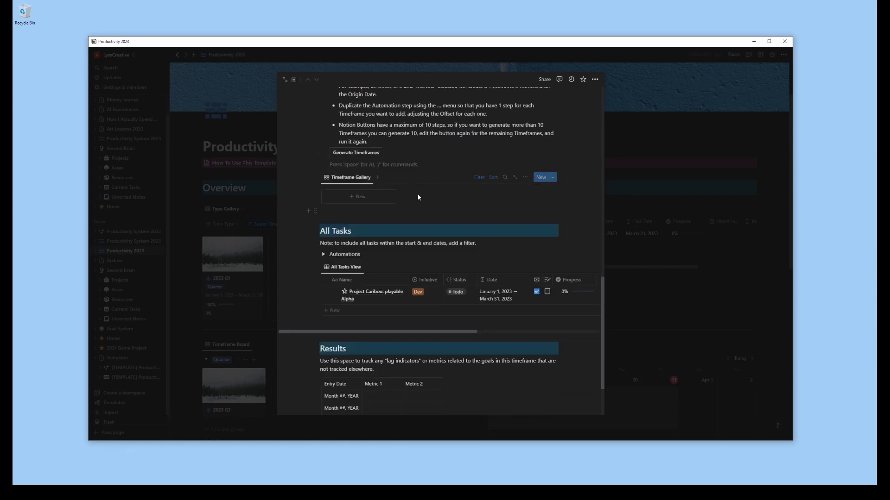
pyautogui.click(360, 154)
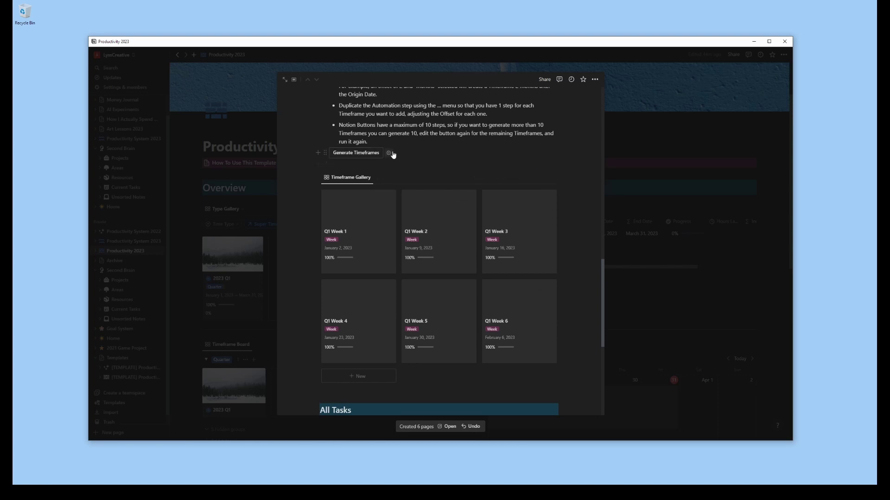
# Step: Reopen the Generate Timeframes automation and change its first step to Q1 Week 7 with a Date Offset of 6
pyautogui.click(390, 154)
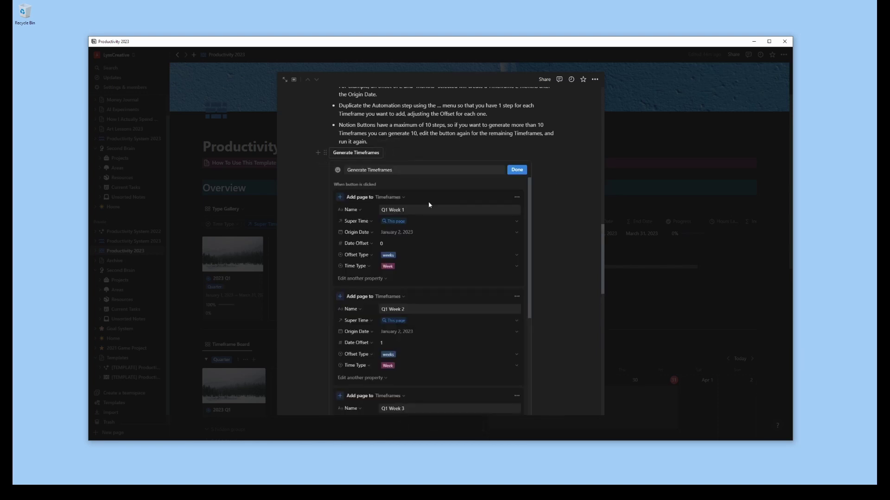
pyautogui.click(411, 210)
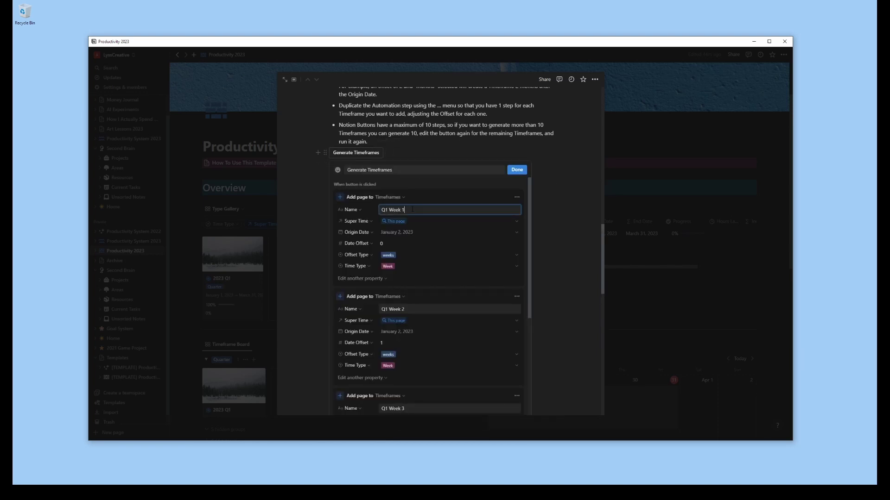
pyautogui.moveTo(528, 219); pyautogui.dragTo(530, 361)
pyautogui.press('BackSpace')
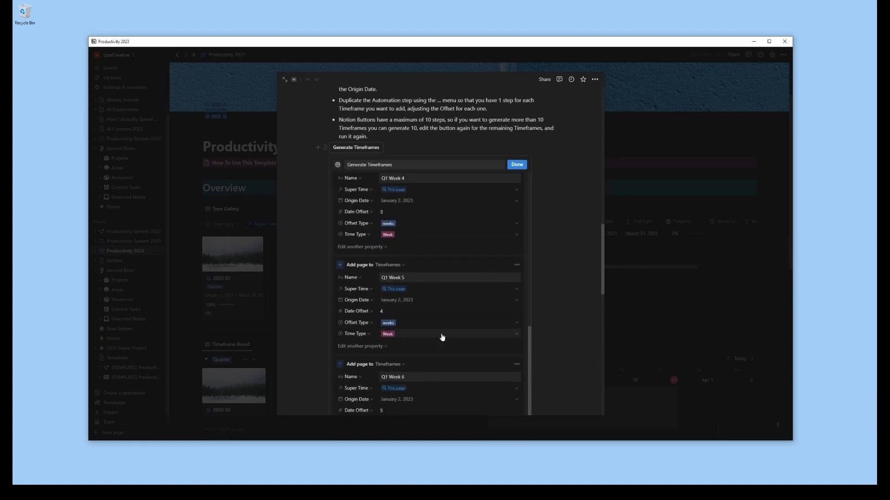
pyautogui.scroll(-5, 530, 359)
pyautogui.write('7')
pyautogui.scroll(2, 560, 196)
pyautogui.click(384, 209)
pyautogui.write('6')
# Step: Change the second step of the Generate Timeframes automation to the name Q1 Week 8 with a Date Offset of 7
pyautogui.click(408, 274)
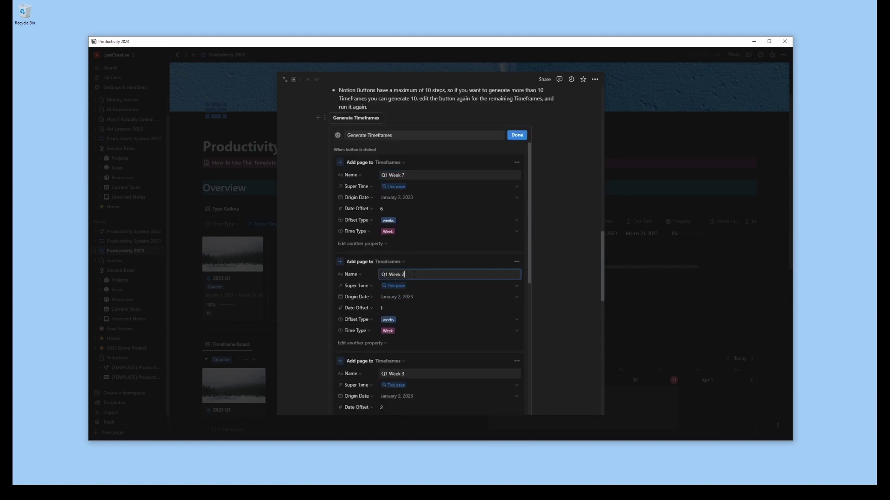
pyautogui.press('BackSpace')
pyautogui.write('8')
pyautogui.click(388, 308)
pyautogui.press('BackSpace')
pyautogui.write('7')
# Step: Change the third automation step to the name Q1 Week 9 with a Date Offset of 8
pyautogui.scroll(-2, 399, 292)
pyautogui.click(414, 271)
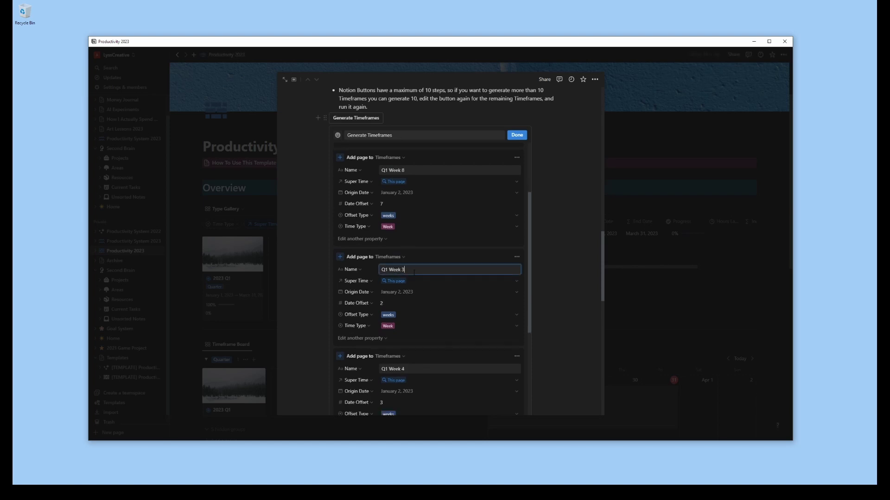
pyautogui.click(385, 303)
pyautogui.press('BackSpace')
pyautogui.write('8')
# Step: Change the fourth automation step to the name Q1 Week 10 with a Date Offset of 9
pyautogui.scroll(-2, 408, 278)
pyautogui.click(416, 231)
pyautogui.press('BackSpace')
pyautogui.write('10')
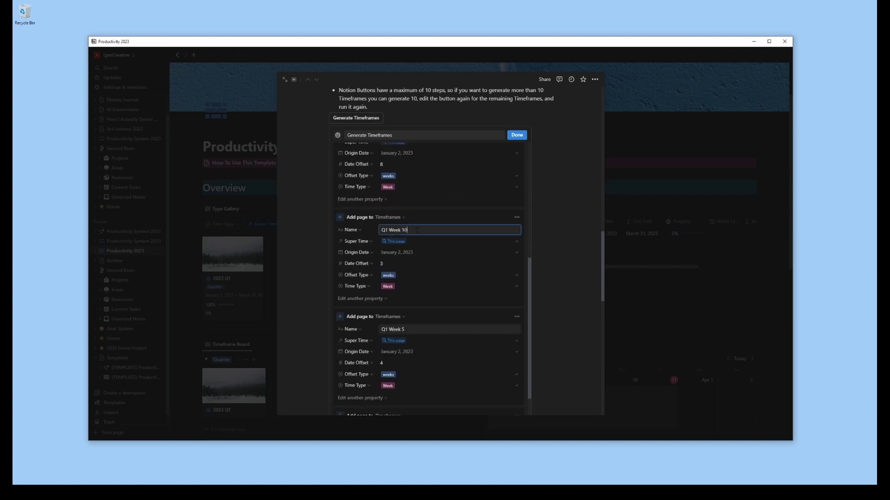
pyautogui.click(385, 264)
pyautogui.press('BackSpace')
pyautogui.write('9')
# Step: Change the fifth automation step to the name Q1 Week 11 with a Date Offset of 10
pyautogui.scroll(-2, 385, 278)
pyautogui.click(408, 262)
pyautogui.press('BackSpace')
pyautogui.write('11')
pyautogui.click(386, 293)
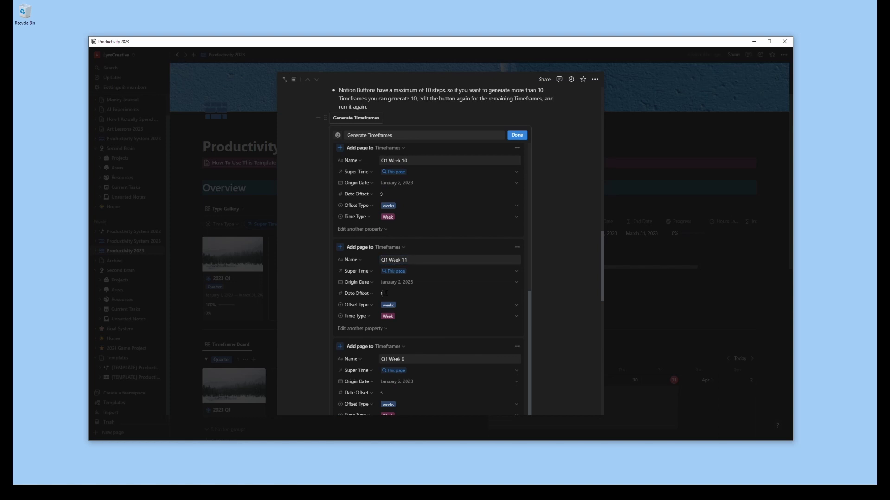
pyautogui.press('BackSpace')
pyautogui.write('10')
# Step: Change the sixth automation step to the name Q1 Week 12 with a Date Offset of 11
pyautogui.scroll(-1, 407, 302)
pyautogui.click(403, 347)
pyautogui.press('BackSpace')
pyautogui.write('12')
pyautogui.click(386, 381)
pyautogui.write('1')
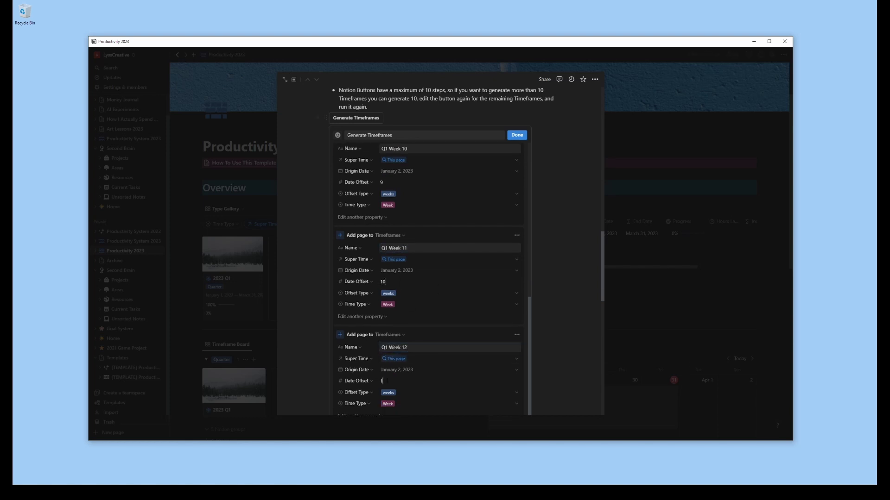
pyautogui.write('1')
# Step: Finish editing the Generate Timeframes automation and run it to create the Q1 Week 7 to Week 12 timeframes
pyautogui.click(517, 135)
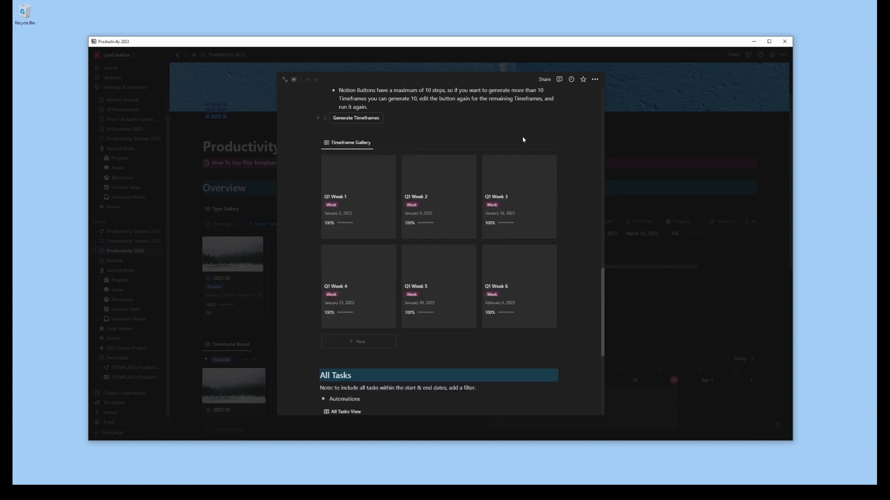
pyautogui.click(365, 119)
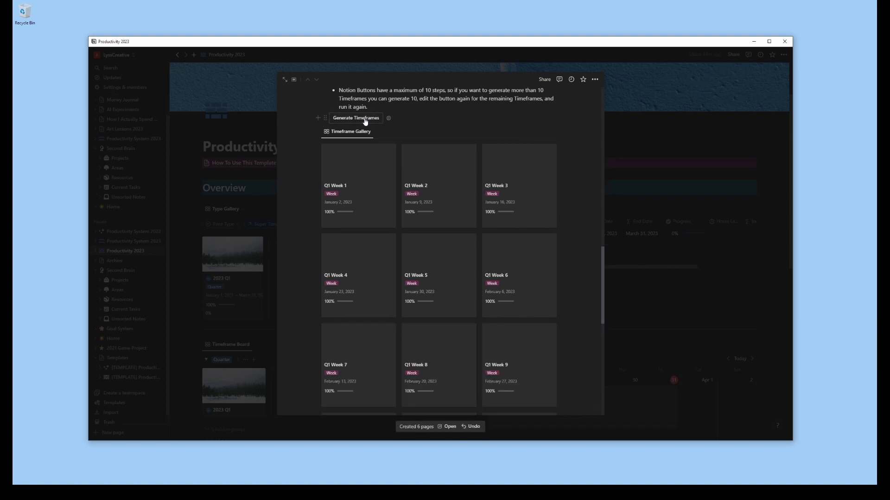
pyautogui.scroll(-2, 579, 259)
pyautogui.scroll(-3, 578, 260)
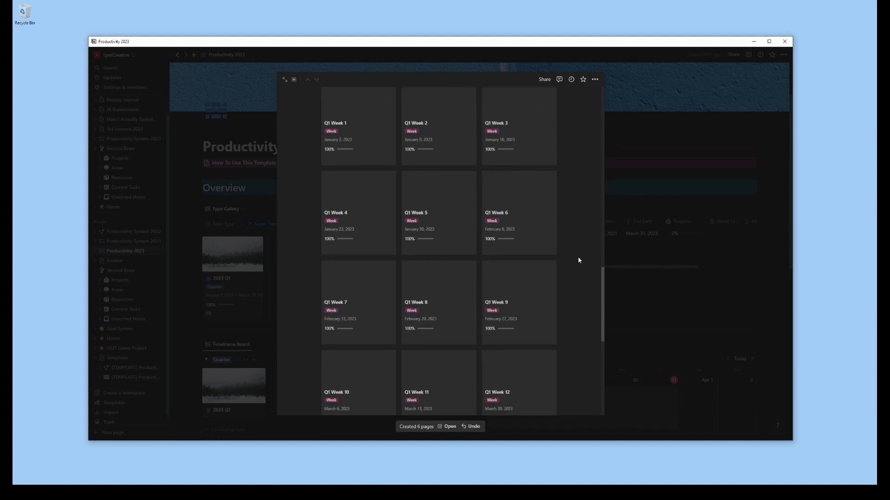
pyautogui.scroll(4, 576, 259)
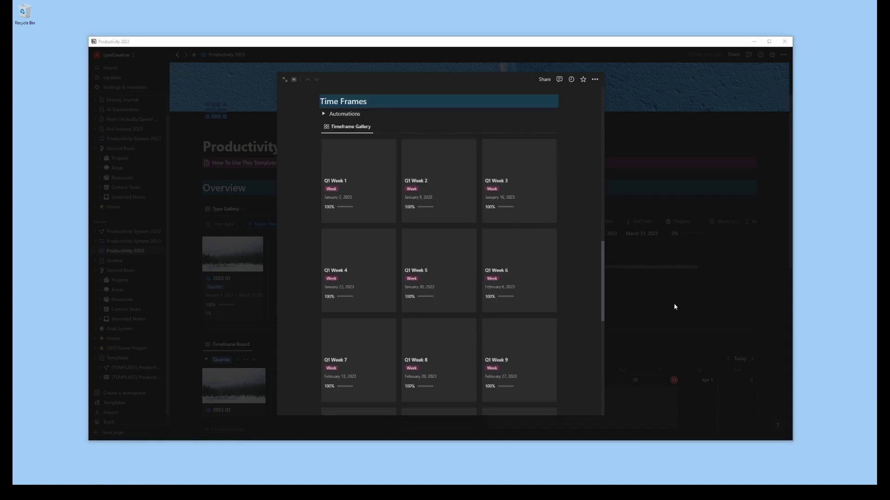
pyautogui.scroll(-2, 568, 236)
pyautogui.scroll(-5, 568, 235)
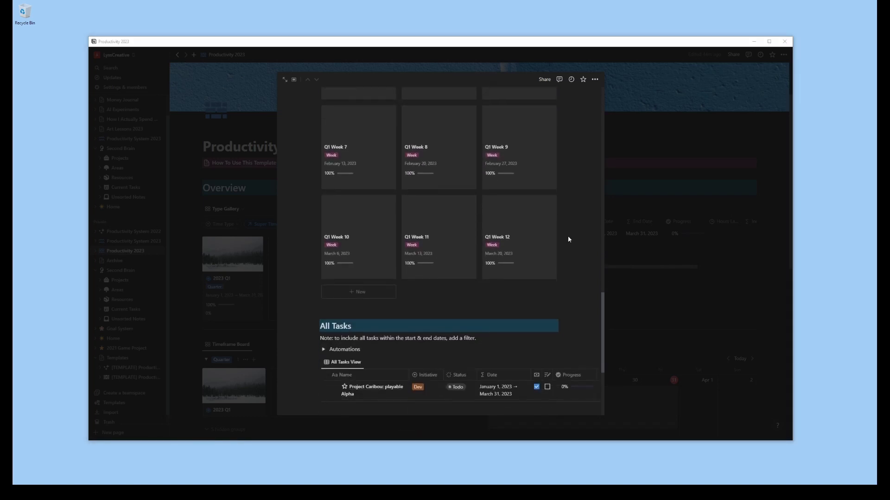
# Step: In the Add Top-Level Tasks to this Timeframe automation, set the Start Date filter to between January 1, 2023 and March 31, 2023
pyautogui.scroll(-1, 562, 351)
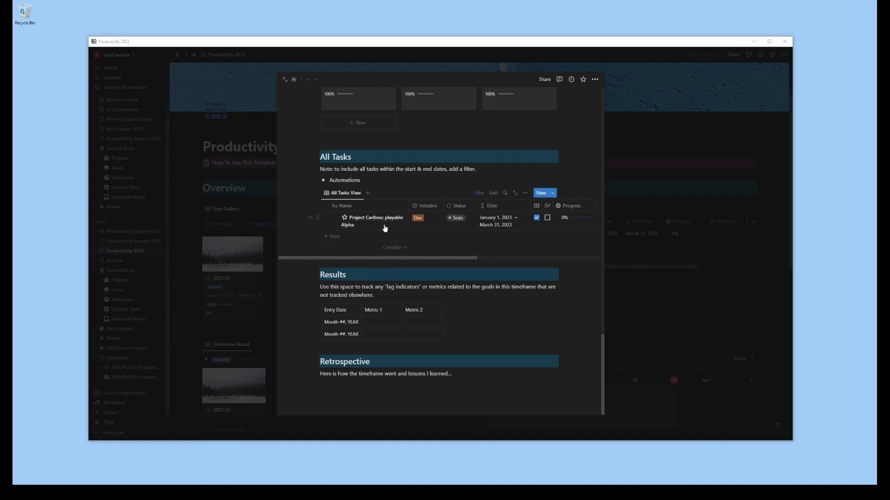
pyautogui.click(324, 180)
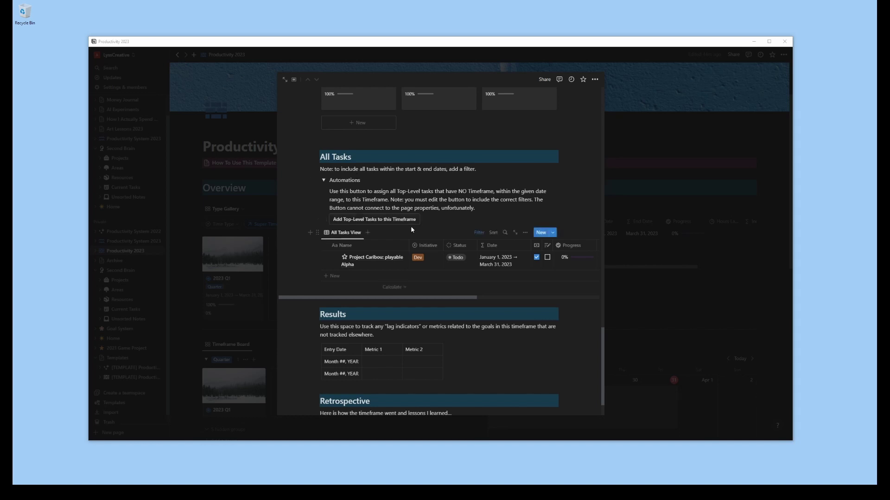
pyautogui.click(425, 220)
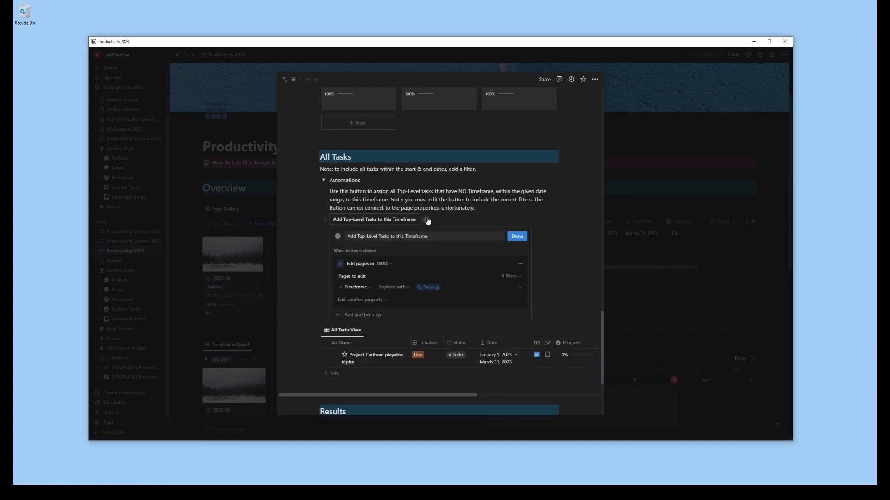
pyautogui.click(513, 276)
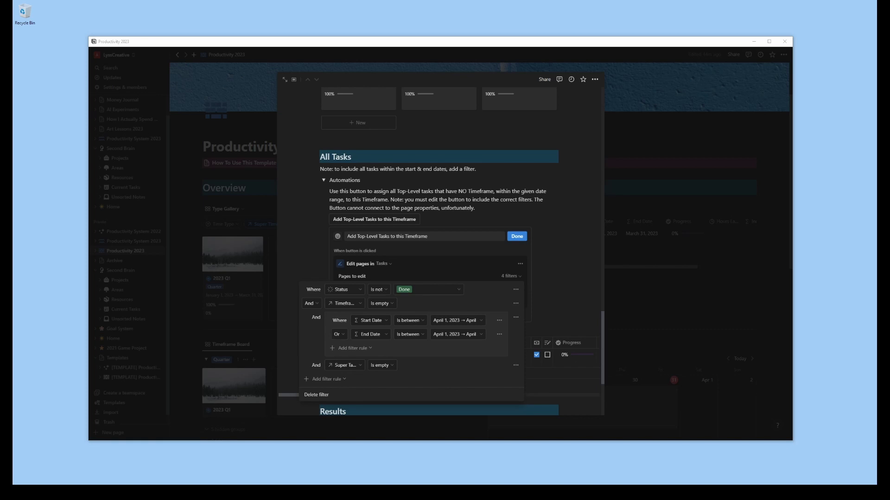
pyautogui.click(468, 321)
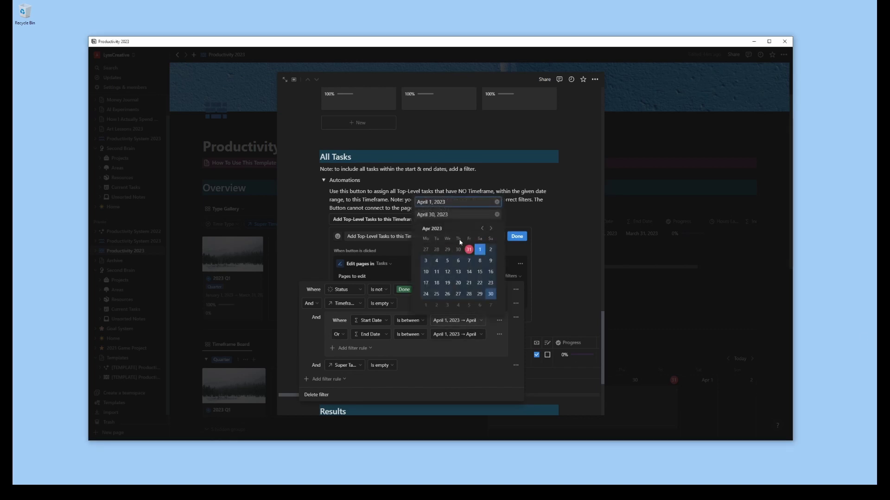
pyautogui.click(482, 229)
pyautogui.click(482, 229)
pyautogui.click(482, 229)
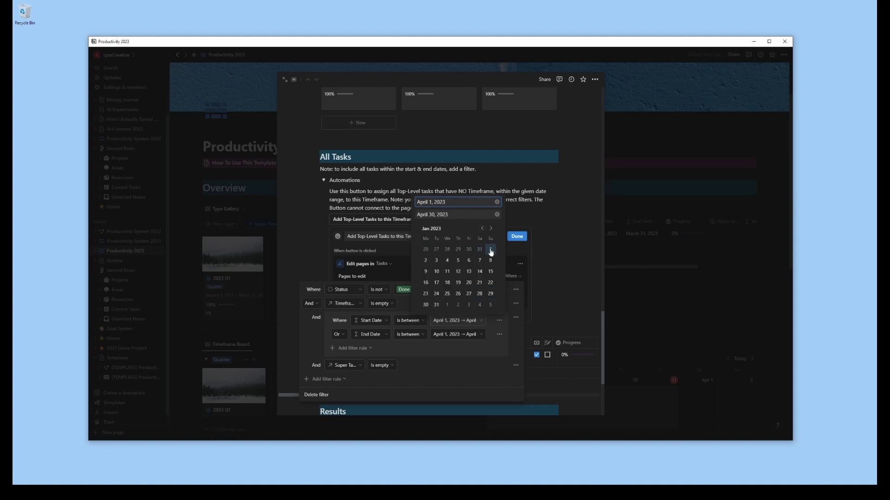
pyautogui.click(490, 250)
pyautogui.click(491, 228)
pyautogui.click(491, 229)
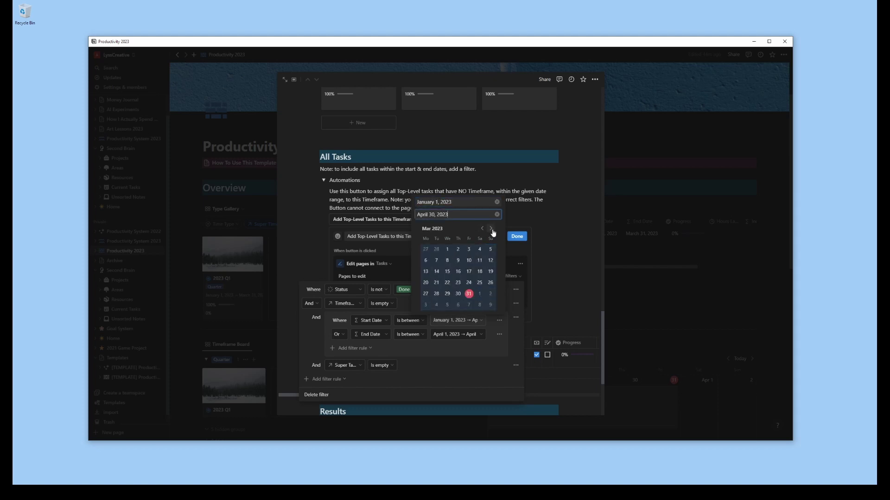
pyautogui.click(469, 294)
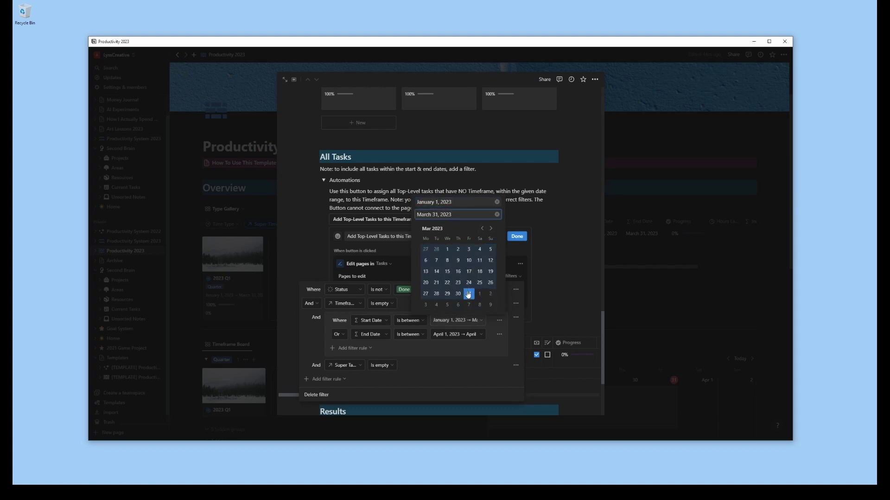
# Step: Set the automation's End Date filter to between January 1, 2023 and March 31, 2023
pyautogui.click(457, 334)
pyautogui.click(482, 243)
pyautogui.click(482, 243)
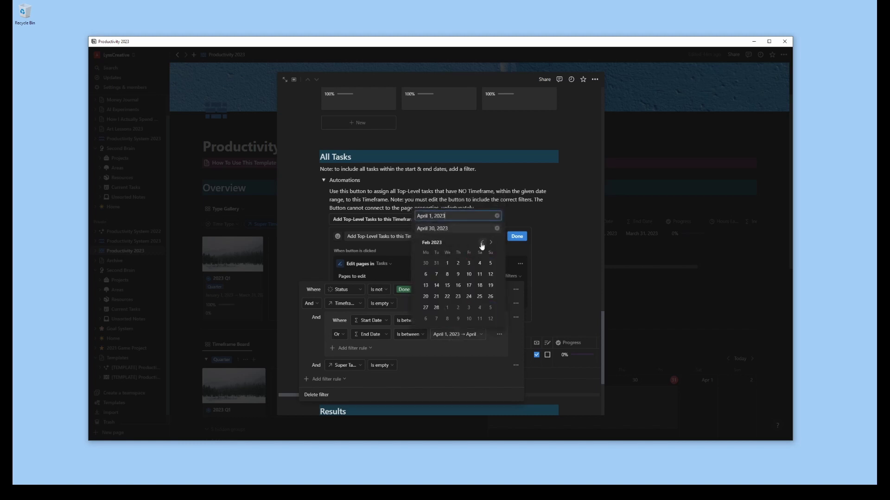
pyautogui.click(482, 244)
pyautogui.click(491, 263)
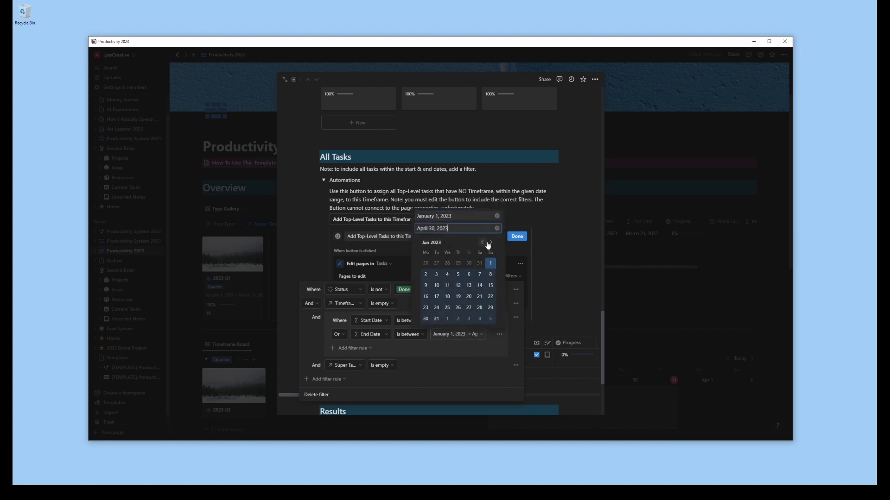
pyautogui.click(490, 243)
pyautogui.click(491, 243)
pyautogui.click(469, 307)
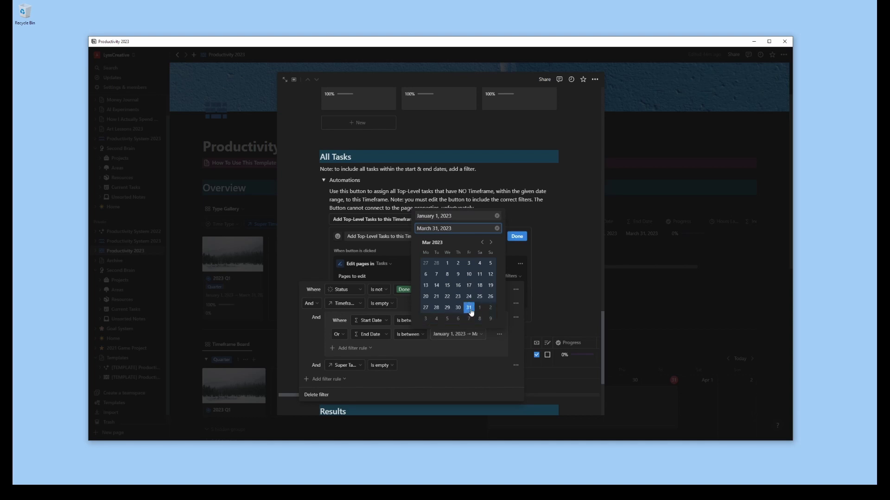
pyautogui.click(462, 353)
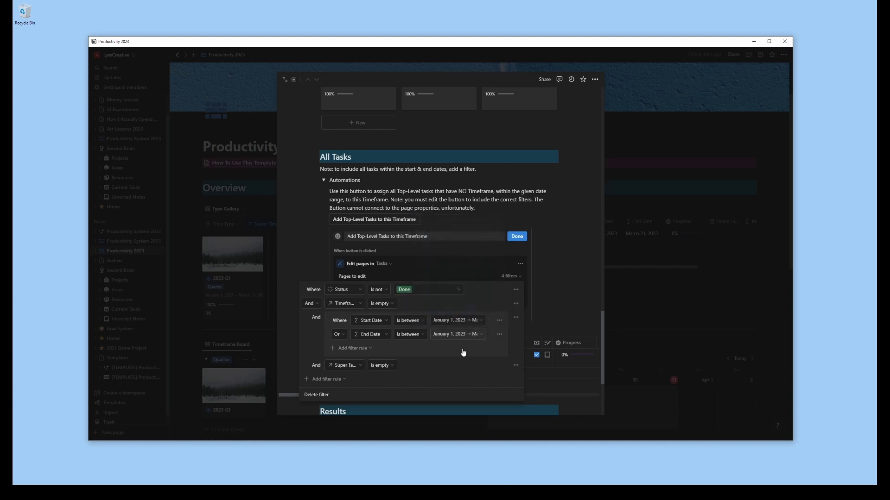
# Step: Finish editing the Add Top-Level Tasks to this Timeframe automation and run it
pyautogui.click(517, 237)
pyautogui.click(518, 236)
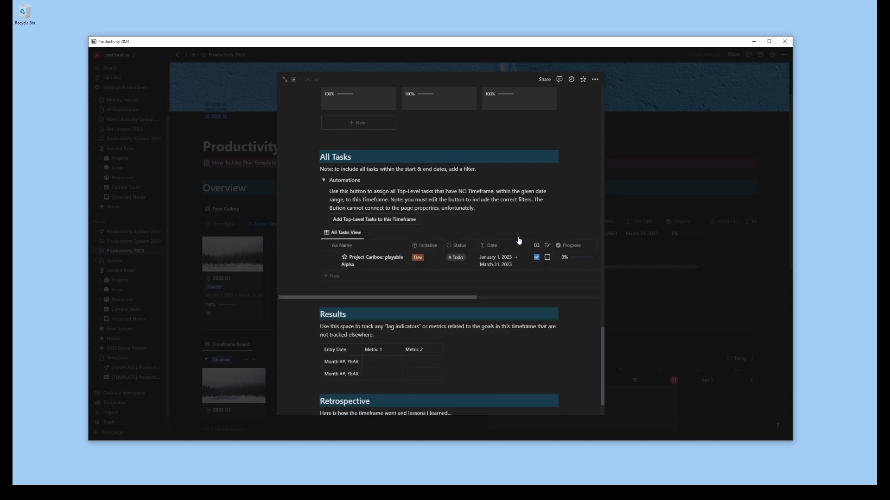
pyautogui.click(396, 222)
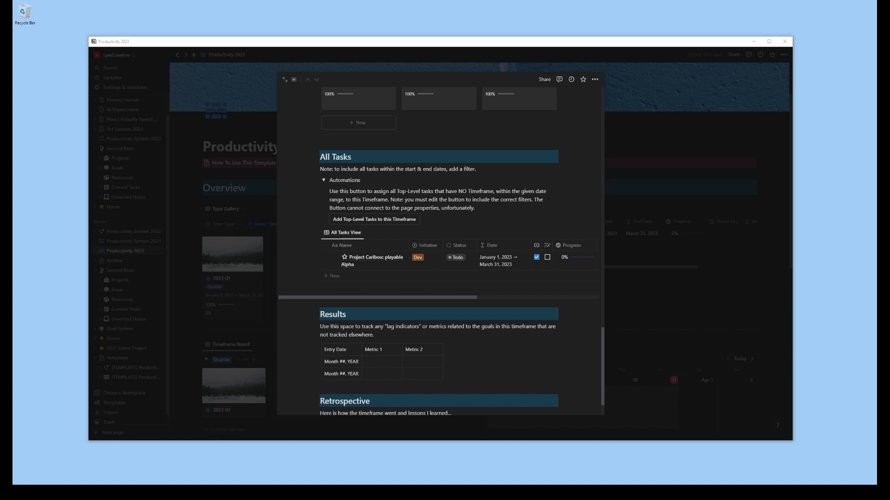
# Step: Close the 2023 Q1 page and return to the Productivity 2023 dashboard
pyautogui.scroll(-1, 569, 288)
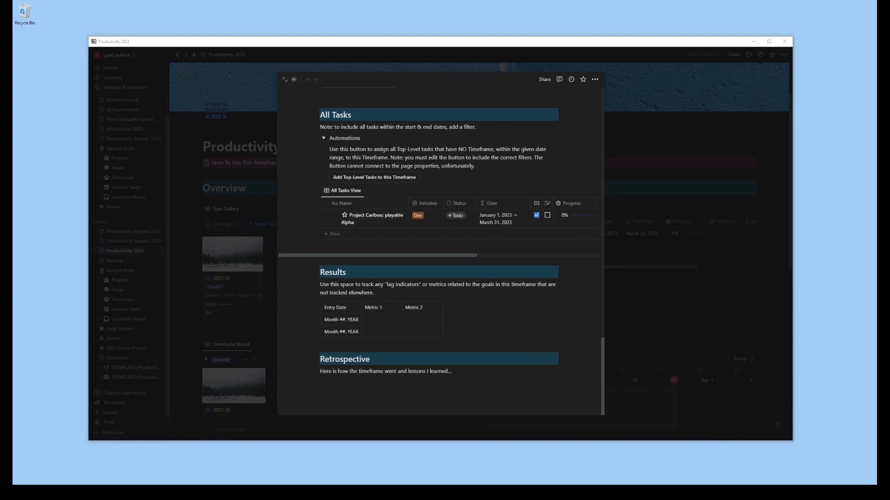
pyautogui.scroll(10, 440, 246)
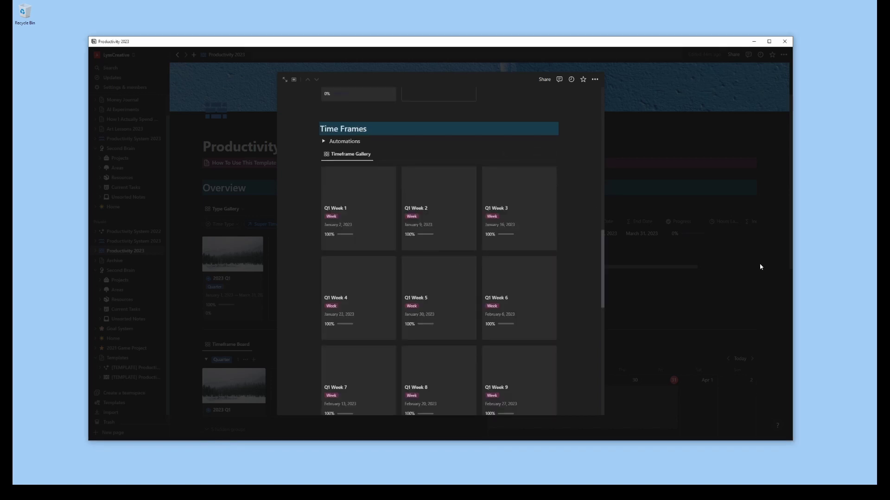
pyautogui.click(760, 264)
pyautogui.scroll(-2, 420, 232)
pyautogui.scroll(-2, 420, 232)
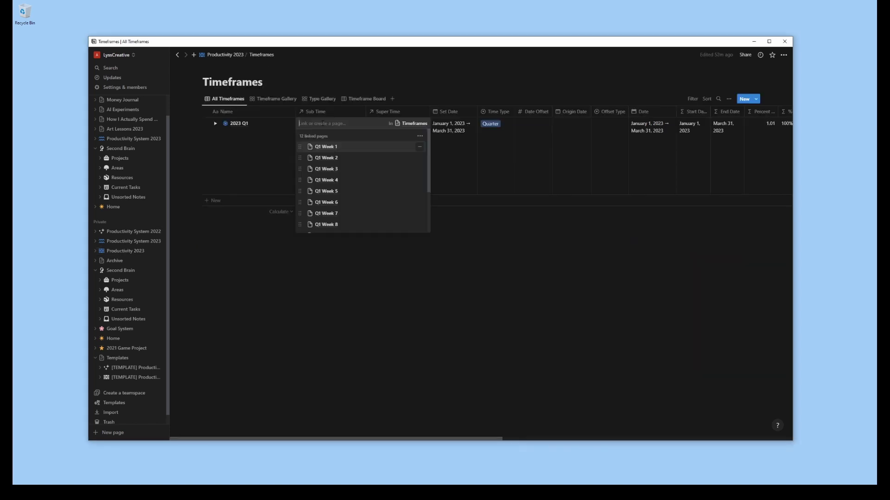
# Step: Open the Q1 Week 1 timeframe as a full page without the sidebar and apply the Short Timeframe template
pyautogui.click(337, 145)
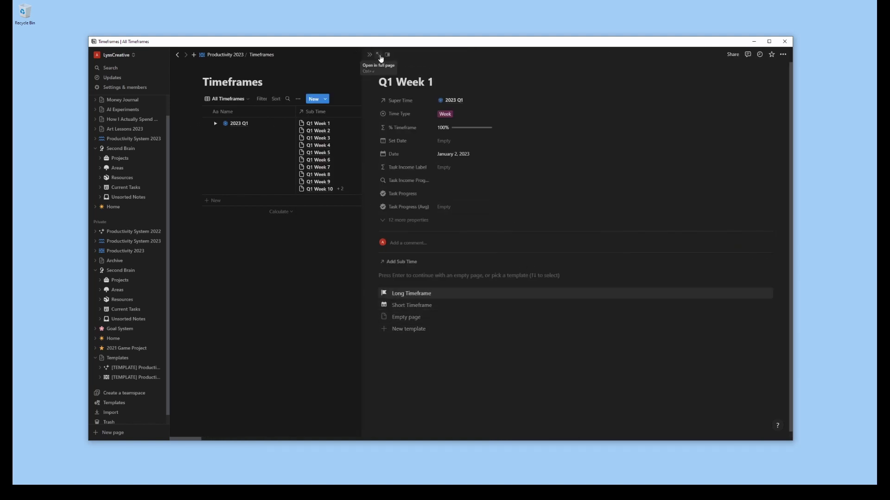
pyautogui.click(380, 58)
pyautogui.click(161, 54)
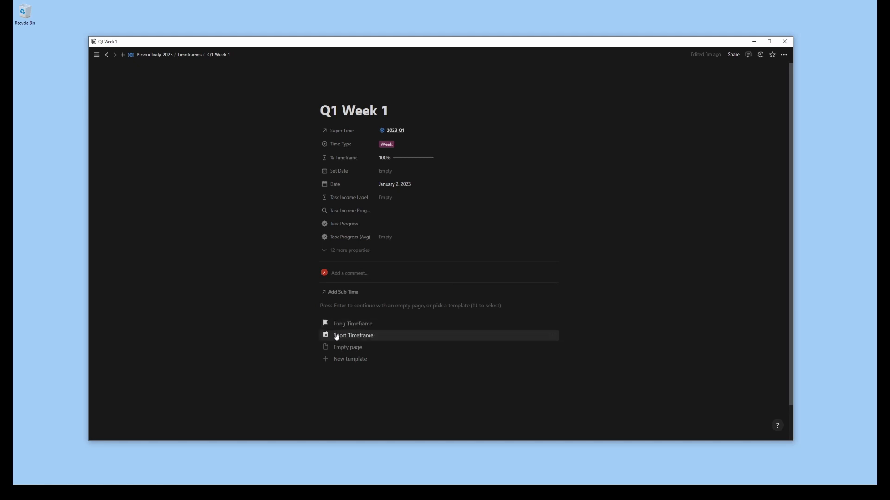
pyautogui.click(390, 338)
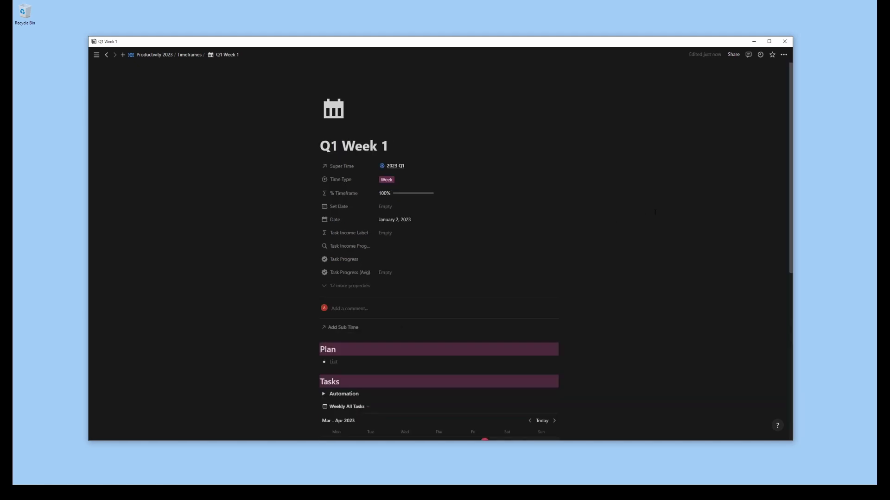
# Step: Expand the Automation section under Tasks, open the Add Subtasks to this Timeframe automation for editing, and inspect its page filters
pyautogui.scroll(-3, 655, 213)
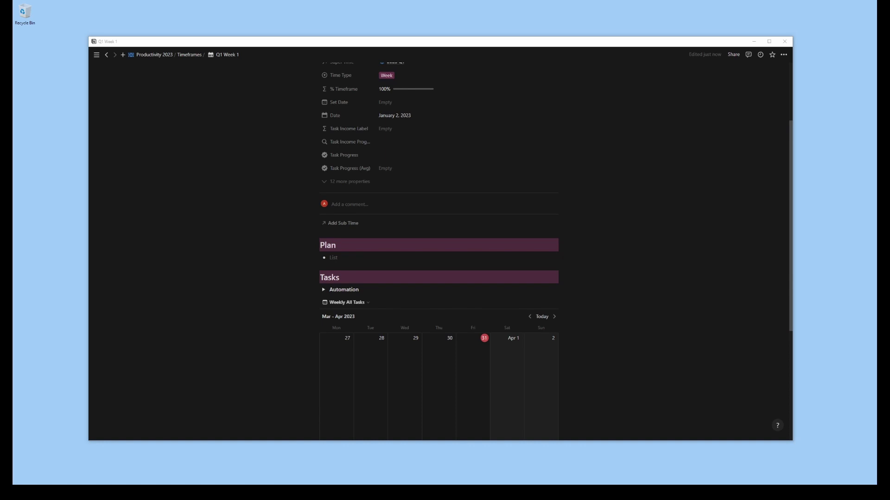
pyautogui.scroll(-3, 281, 182)
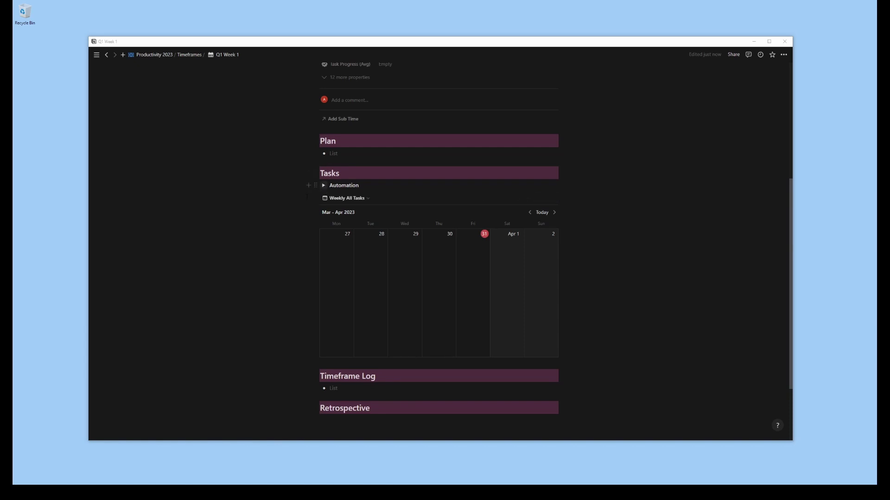
pyautogui.scroll(-1, 261, 226)
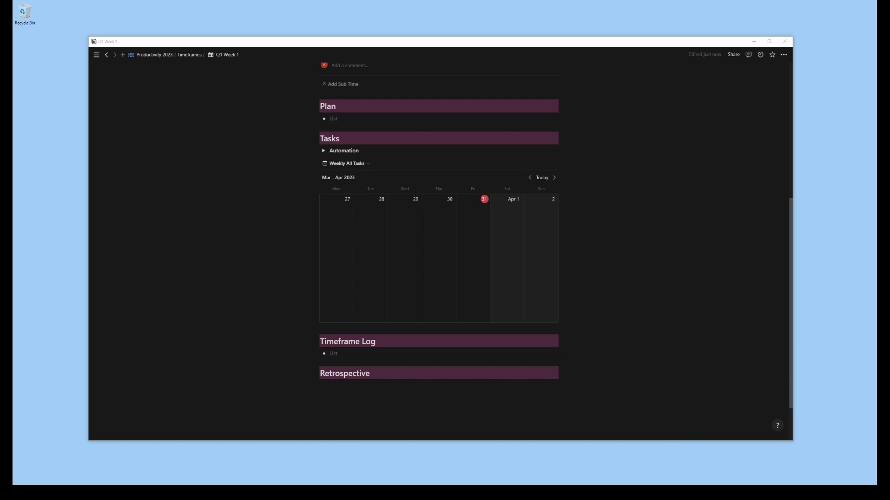
pyautogui.click(323, 151)
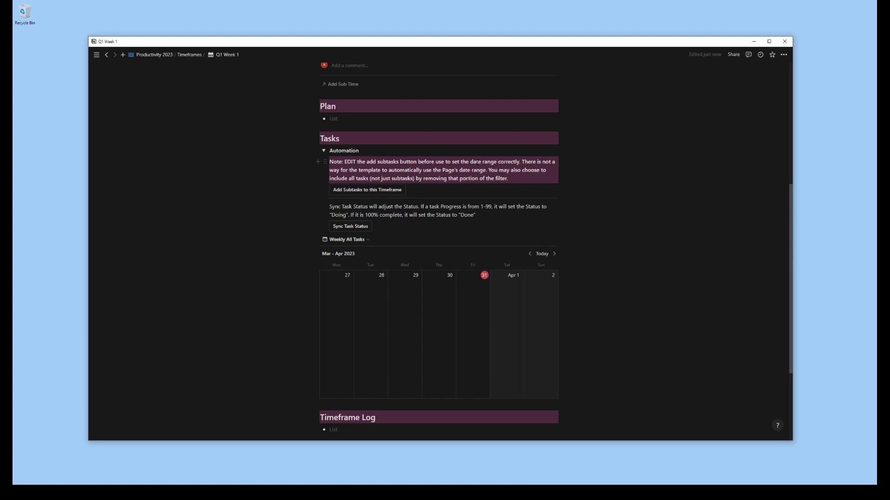
pyautogui.click(411, 190)
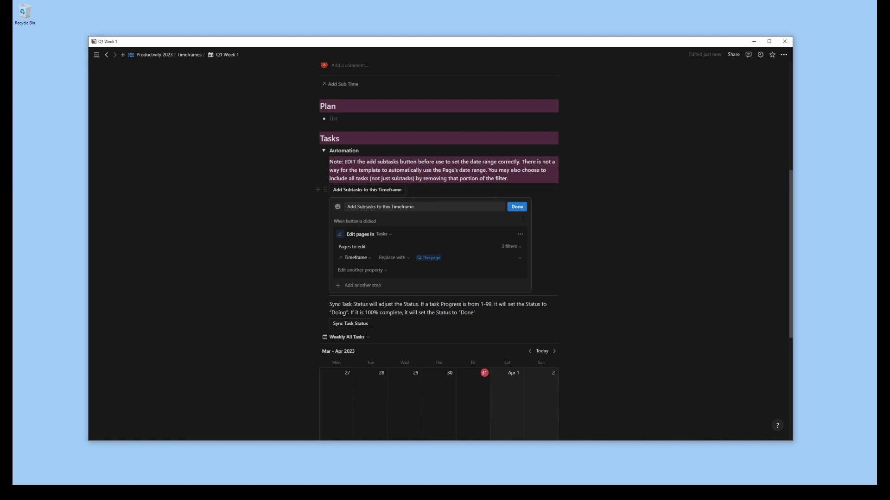
pyautogui.click(518, 249)
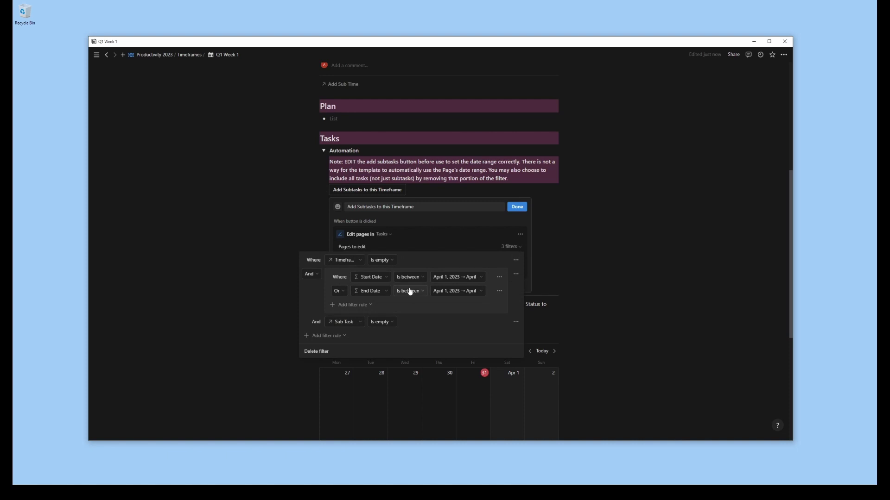
pyautogui.click(591, 269)
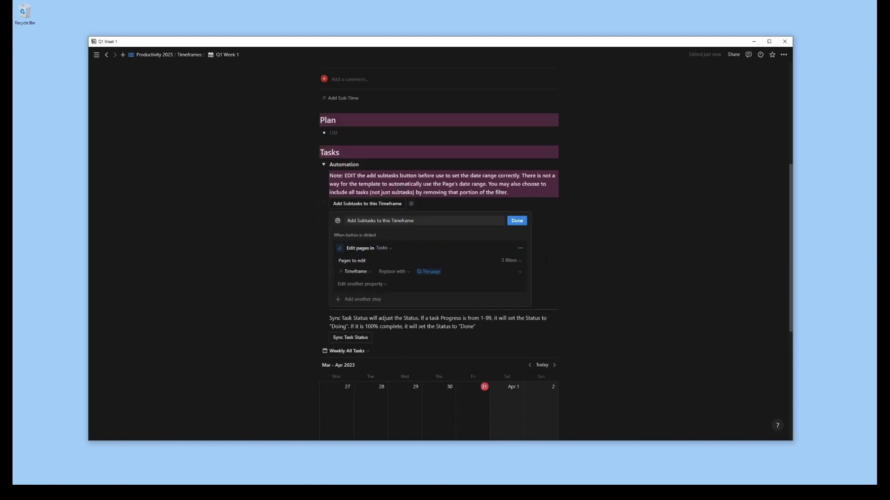
# Step: Set the Start Date filter of the Add Subtasks automation to between January 2, 2023 and January 8, 2023
pyautogui.click(514, 250)
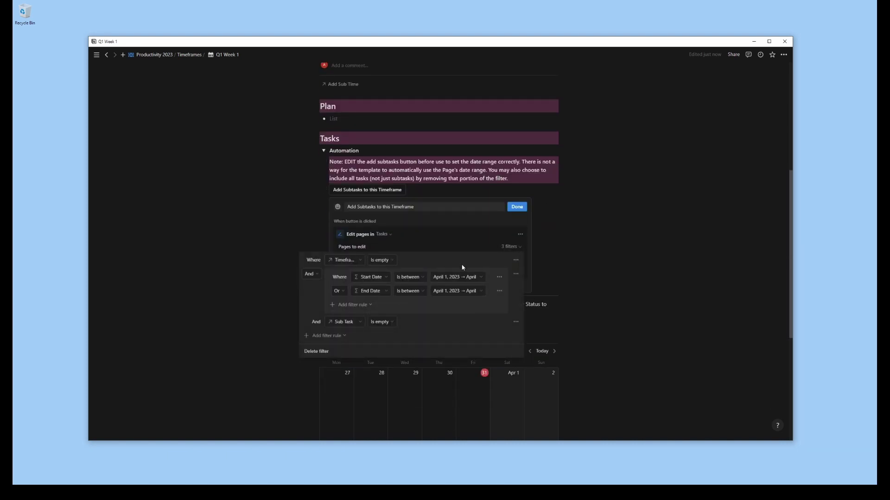
pyautogui.click(456, 291)
pyautogui.click(482, 317)
pyautogui.click(481, 317)
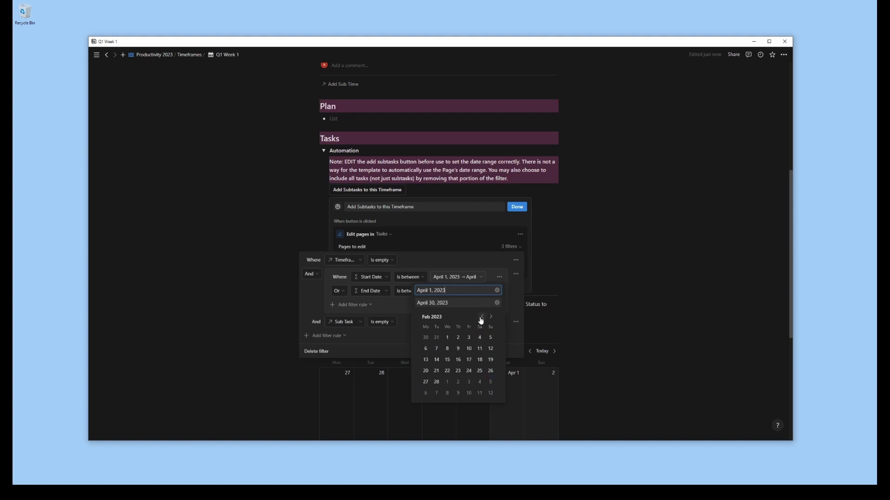
pyautogui.click(482, 317)
pyautogui.click(426, 349)
pyautogui.click(492, 349)
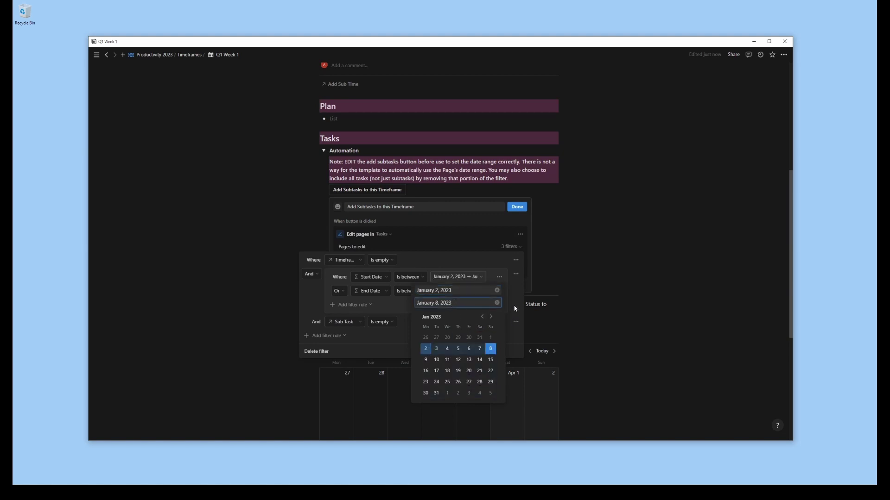
pyautogui.click(516, 305)
# Step: Set the End Date filter of the Add Subtasks automation to between January 2, 2023 and January 8, 2023
pyautogui.click(477, 291)
pyautogui.click(426, 362)
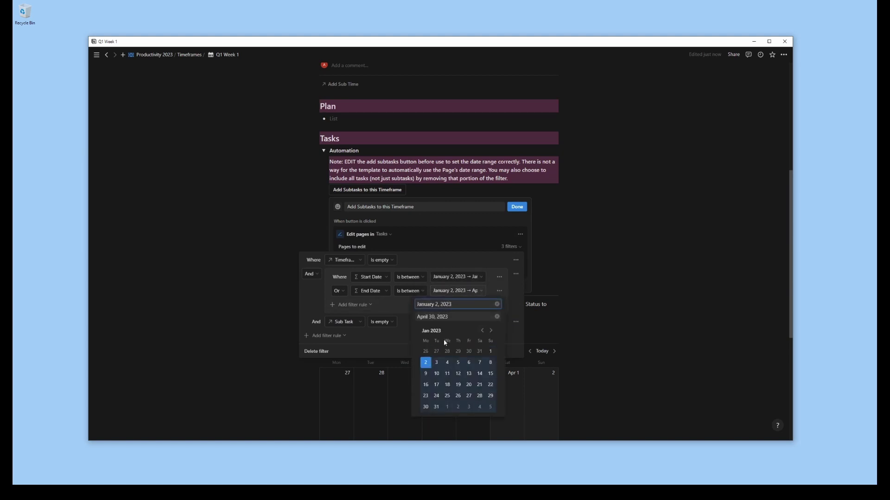
pyautogui.click(491, 362)
pyautogui.click(514, 307)
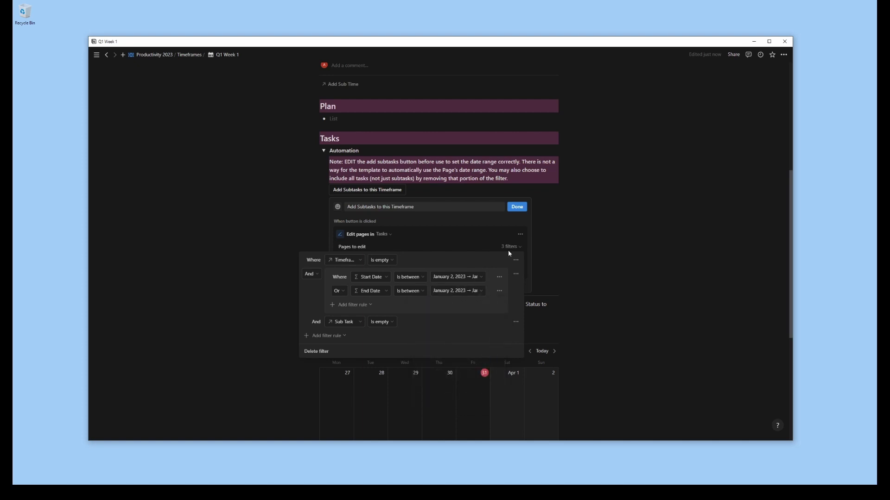
# Step: Finish editing the Add Subtasks to this Timeframe automation and run it
pyautogui.click(521, 209)
pyautogui.click(519, 208)
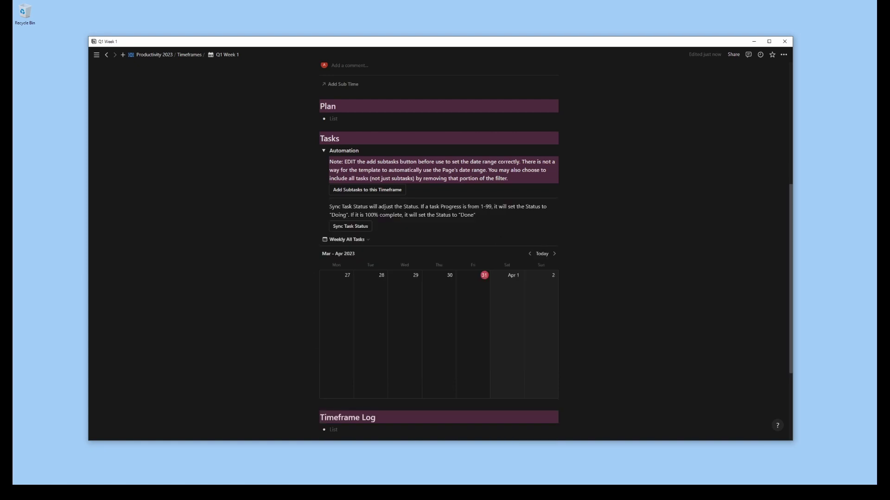
pyautogui.click(386, 190)
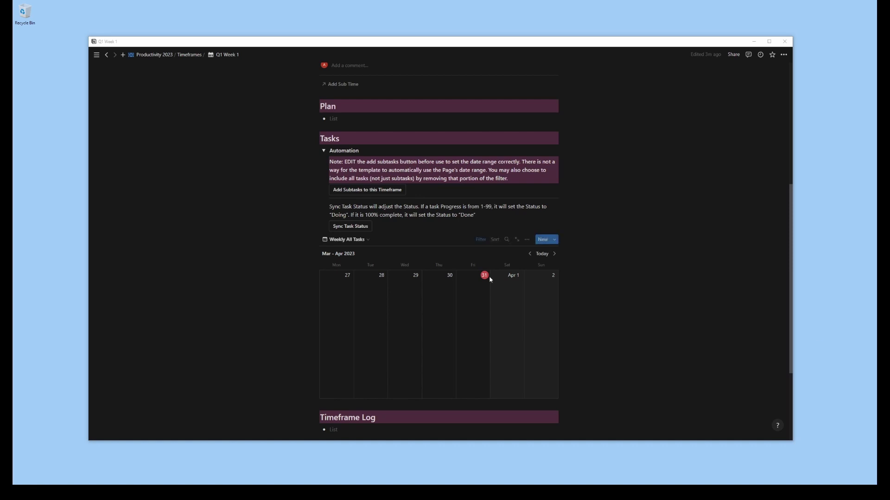
# Step: Go back to the week of January 2, 2023 in the Weekly All Tasks calendar and review the page's sections
pyautogui.click(531, 255)
pyautogui.click(531, 254)
pyautogui.click(530, 254)
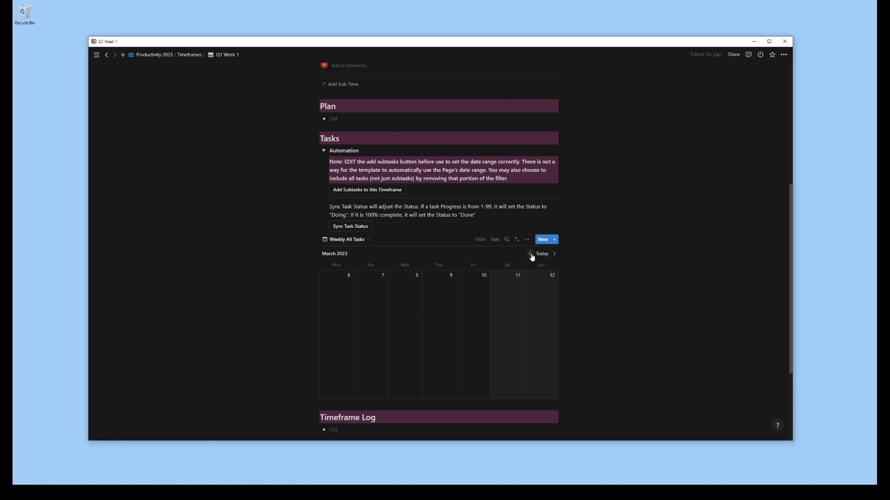
pyautogui.click(531, 255)
pyautogui.click(530, 254)
pyautogui.click(530, 254)
pyautogui.click(531, 255)
pyautogui.click(531, 255)
pyautogui.click(531, 255)
pyautogui.click(531, 255)
pyautogui.click(531, 254)
pyautogui.click(531, 255)
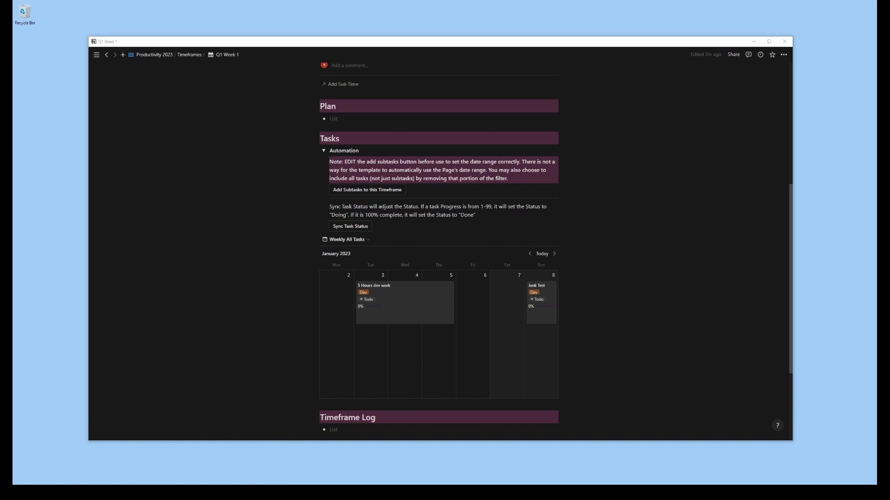
pyautogui.scroll(-4, 486, 304)
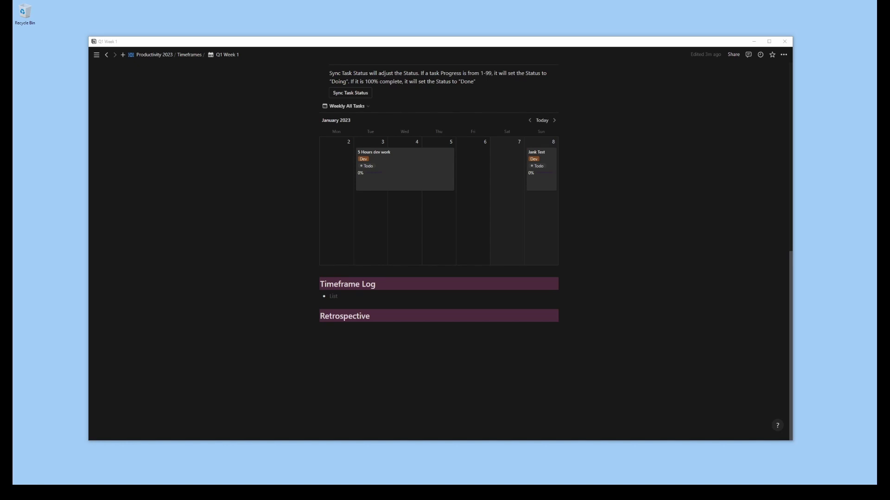
pyautogui.scroll(5, 642, 320)
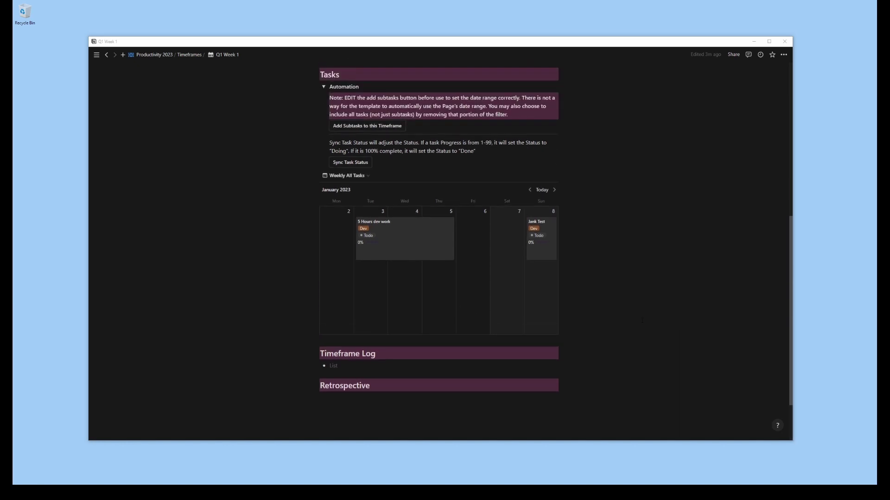
pyautogui.scroll(4, 641, 320)
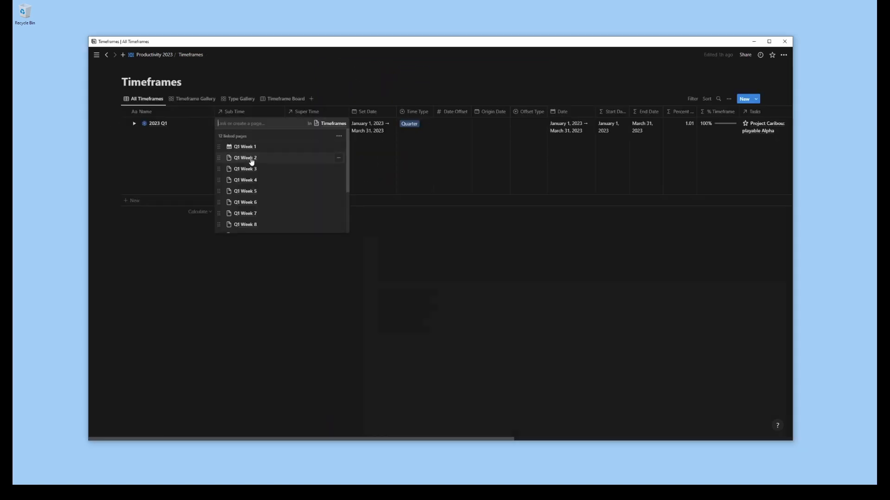
# Step: Apply the Short Timeframe template to the Q1 Week 2 through Q1 Week 7 pages in the Timeframes database
pyautogui.click(250, 159)
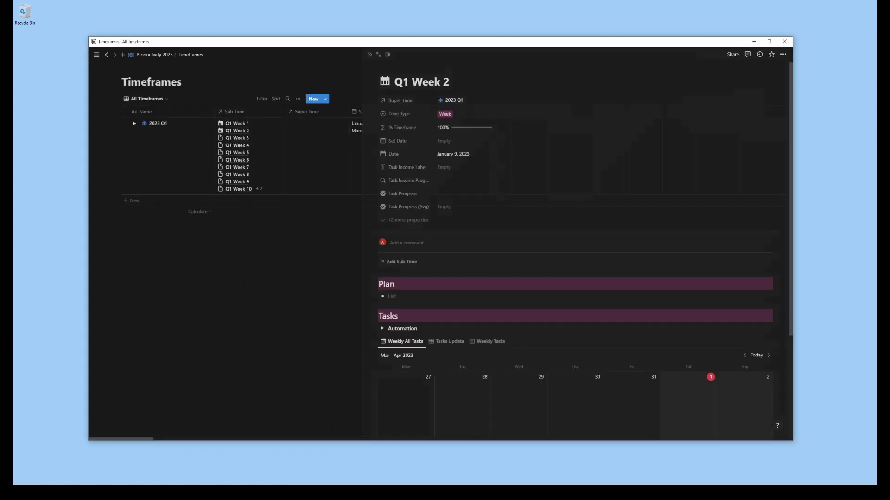
pyautogui.click(241, 153)
pyautogui.press('Escape')
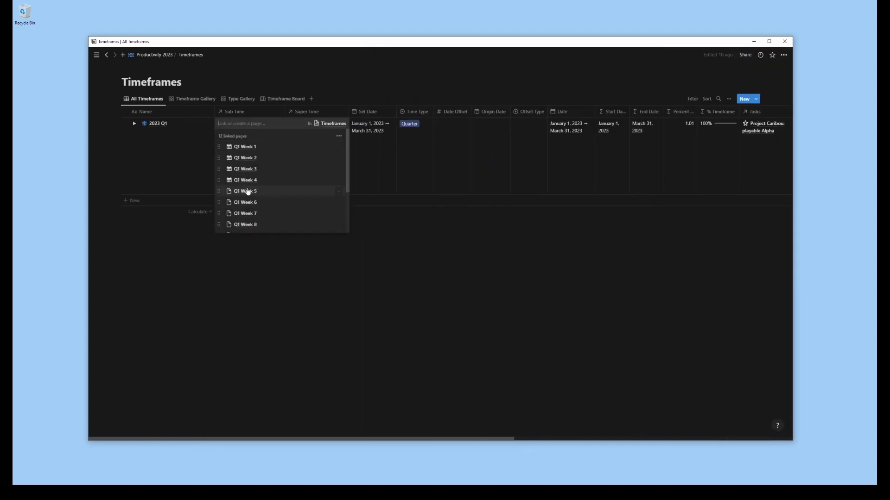
pyautogui.click(237, 160)
pyautogui.click(237, 167)
pyautogui.press('Escape')
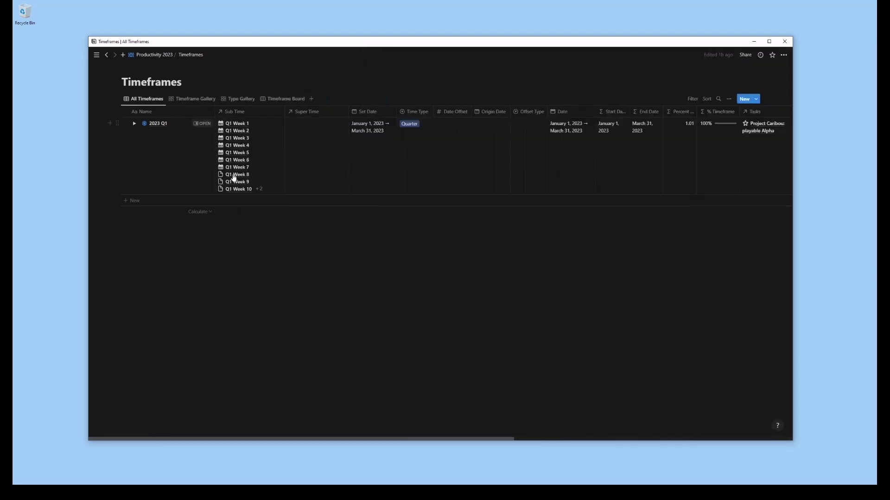
# Step: Apply the Short Timeframe template to the Q1 Week 8 through Q1 Week 12 pages
pyautogui.click(234, 176)
pyautogui.press('Escape')
pyautogui.click(250, 204)
pyautogui.scroll(-2, 258, 209)
pyautogui.click(244, 183)
pyautogui.click(238, 190)
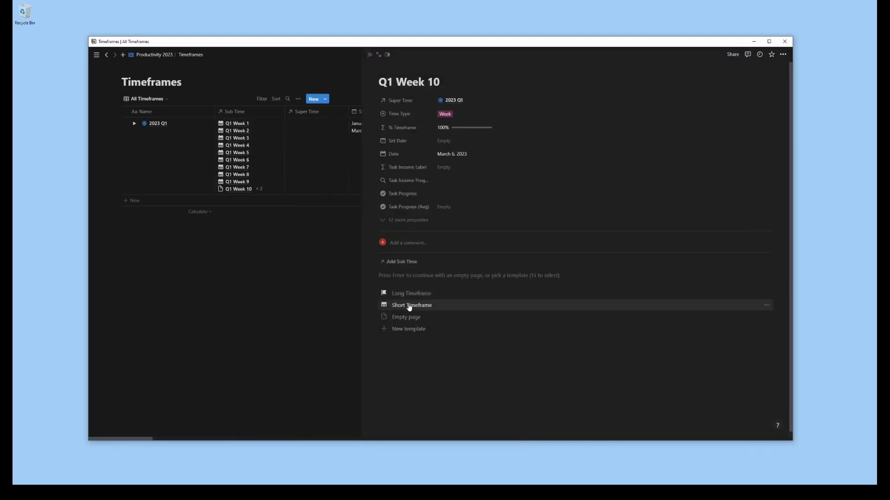
pyautogui.click(270, 201)
pyautogui.press('Escape')
pyautogui.click(237, 204)
pyautogui.press('Escape')
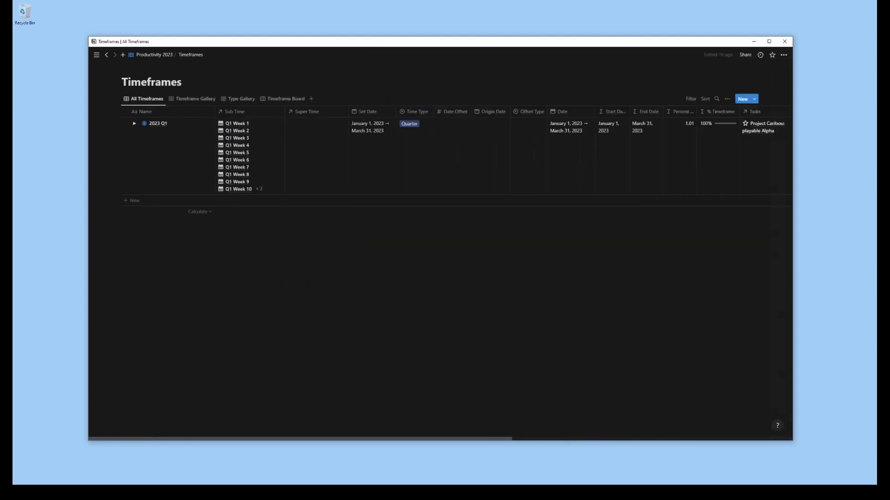
# Step: Return to the Productivity 2023 dashboard and add a goal named "Write regularly for Medium" to the Goals Table
pyautogui.click(154, 55)
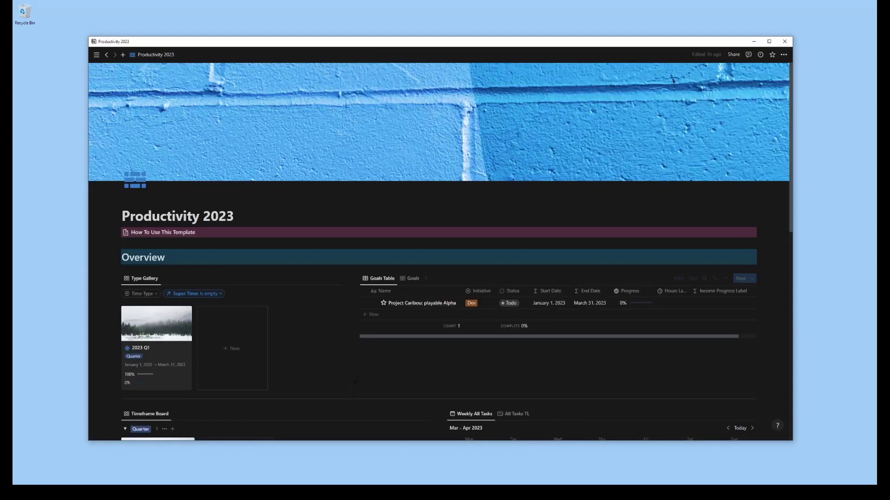
pyautogui.scroll(-3, 358, 379)
pyautogui.scroll(-3, 357, 379)
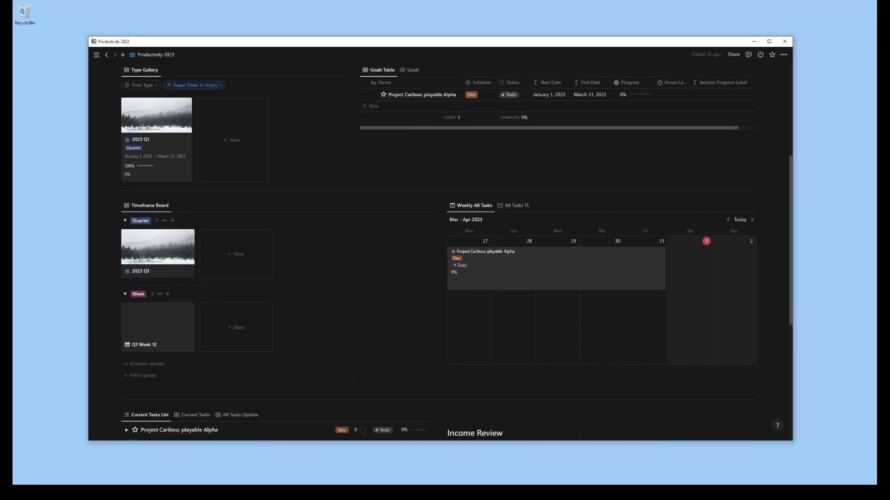
pyautogui.scroll(1, 358, 379)
pyautogui.click(447, 141)
# Step: Give the goal a purple Content initiative, Set Date January 1 to March 31, 2023, IsContent and IsWork checked, and Item Income Goal $15.00
pyautogui.click(445, 113)
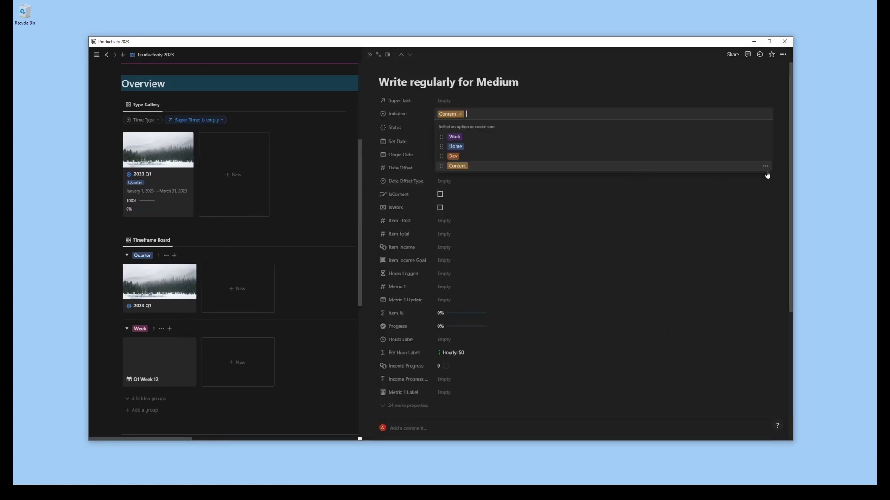
pyautogui.click(449, 145)
pyautogui.click(448, 142)
pyautogui.press('Escape')
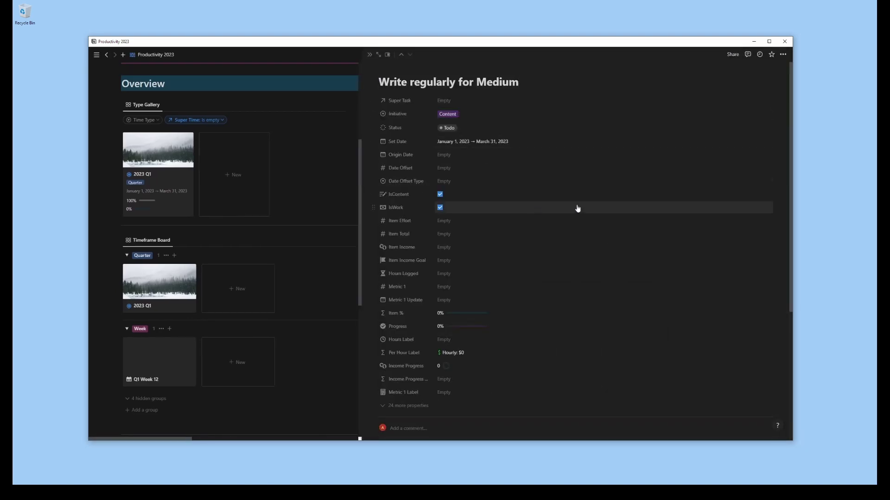
pyautogui.scroll(-1, 577, 206)
# Step: Apply the Supertask Goal template and enter the description "Writing is a way for me to connect with other people and improve at my skill in expressing ideas."
pyautogui.scroll(-6, 585, 320)
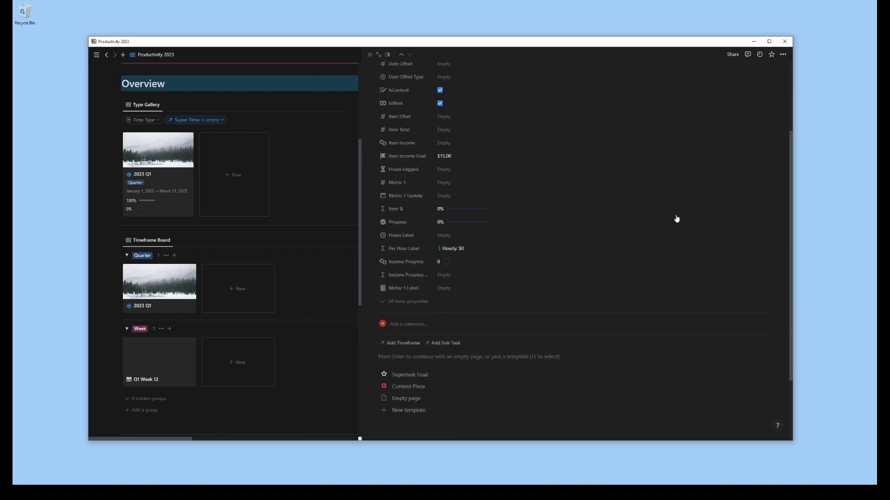
pyautogui.click(463, 175)
pyautogui.write('Writing is a way for me to connect with other people and improve at my skill in expressing ideas.')
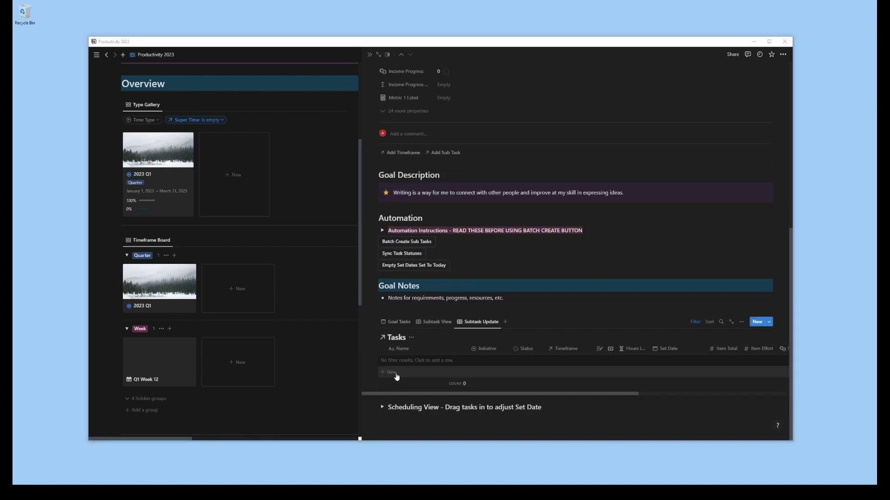
# Step: Add the sub task "Article: 2023 Goal Setting" with initiative Content, IsContent checked, Item Total 3, Item Effort 3, and Hours Logged 6
pyautogui.click(391, 373)
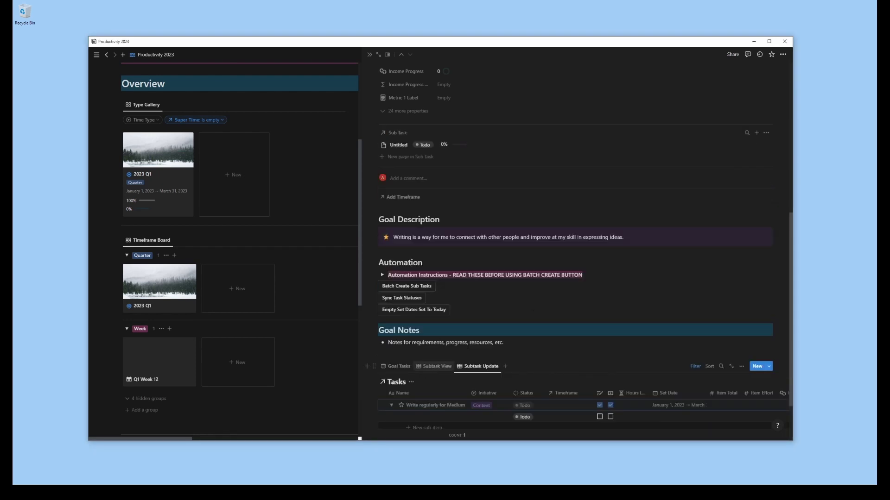
pyautogui.scroll(-1, 586, 278)
pyautogui.write('Article:')
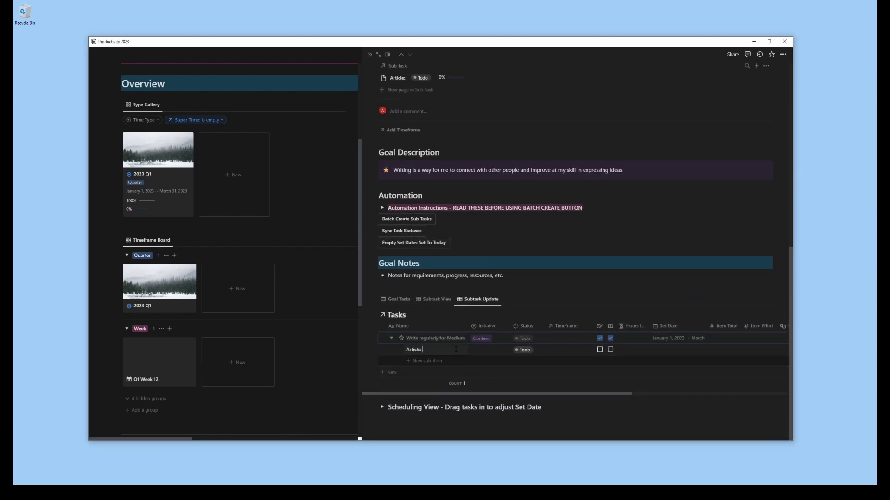
pyautogui.write(' 2023 Goal Setting')
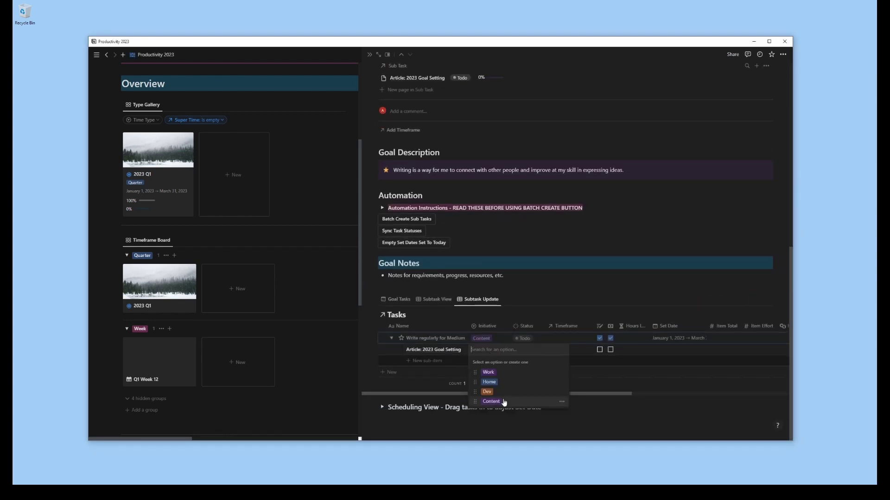
pyautogui.press('Return')
# Step: Open the "Article: 2023 Goal Setting" sub task as a page and apply the Content Piece template
pyautogui.click(453, 353)
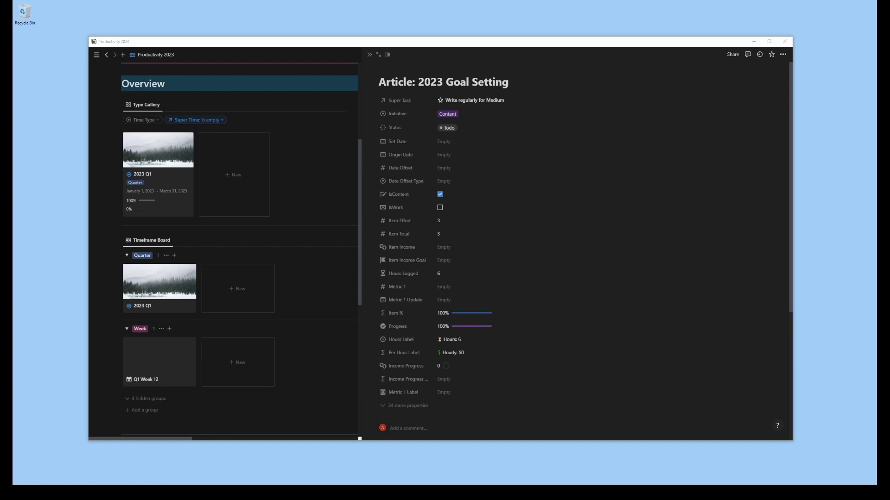
pyautogui.scroll(-4, 559, 302)
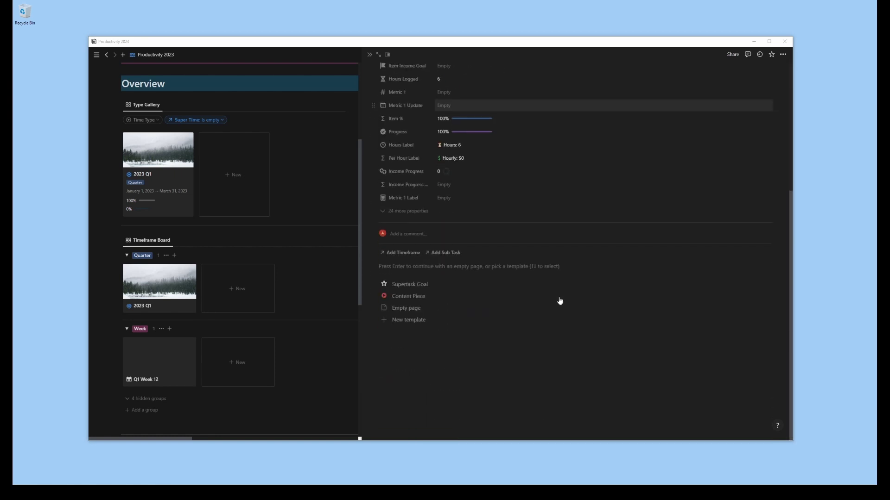
pyautogui.click(423, 298)
pyautogui.scroll(-2, 635, 279)
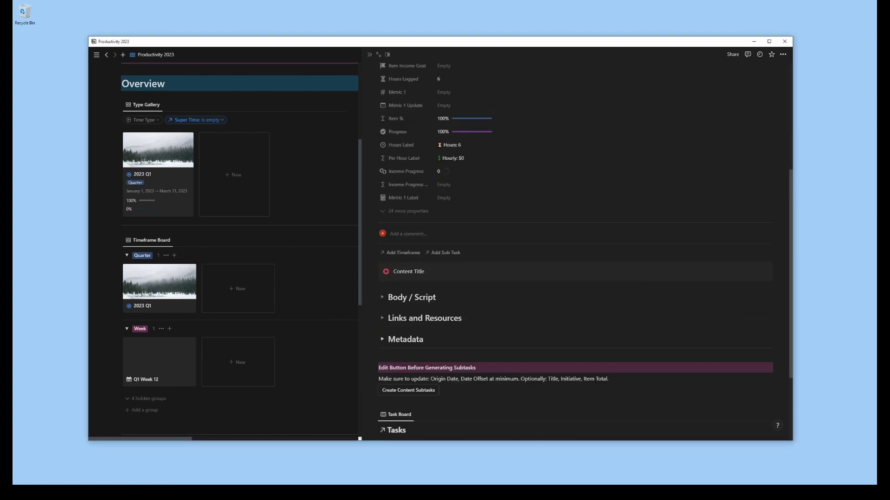
pyautogui.scroll(-2, 574, 301)
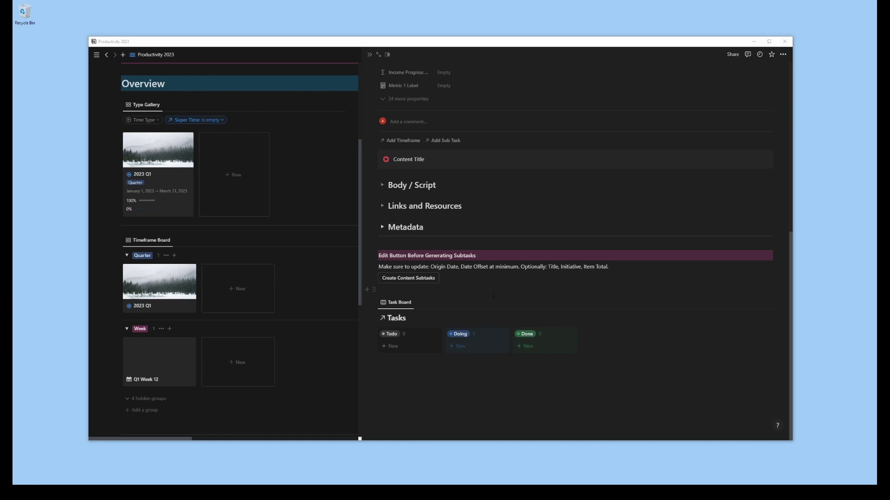
# Step: Inspect the settings of the Create Content Subtasks automation, and run it to generate the article's Write, Edit and Publish subtasks
pyautogui.click(443, 278)
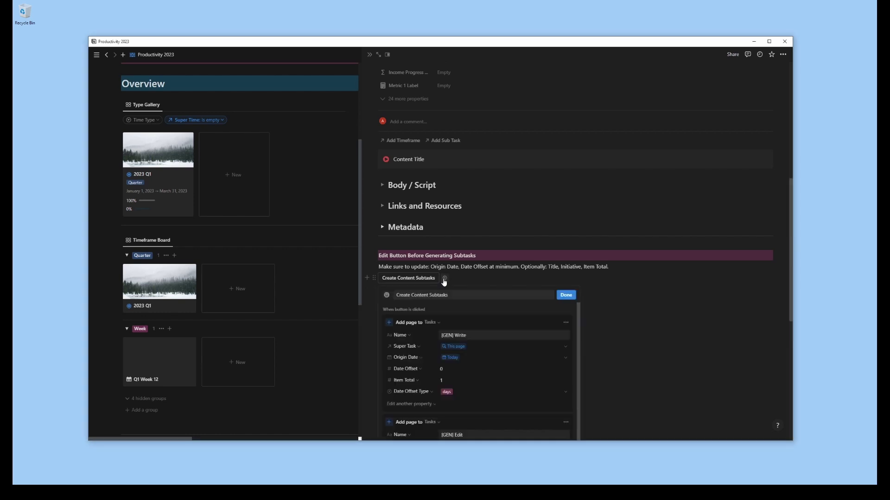
pyautogui.scroll(-3, 705, 191)
pyautogui.scroll(-2, 705, 192)
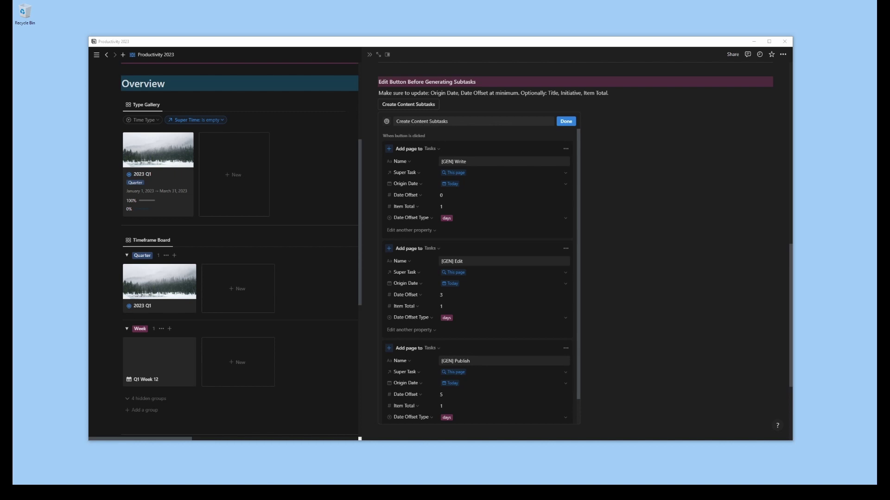
pyautogui.scroll(5, 404, 318)
pyautogui.press('Escape')
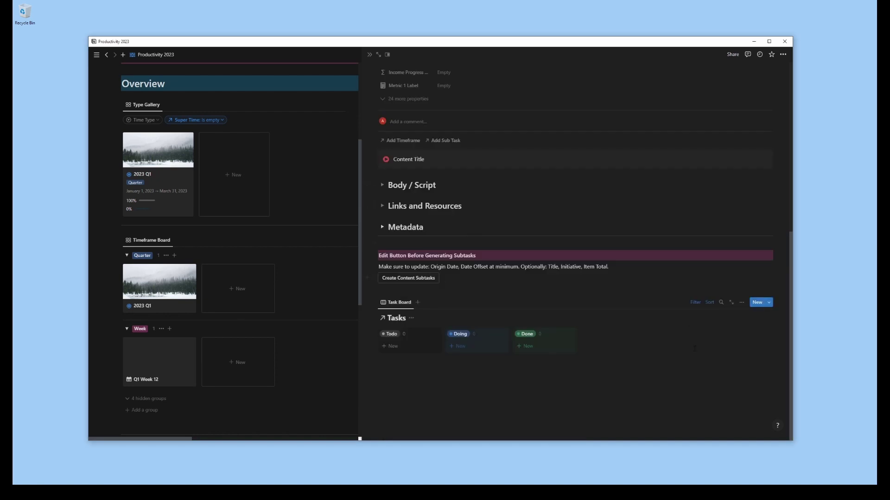
pyautogui.click(407, 278)
pyautogui.scroll(-2, 407, 282)
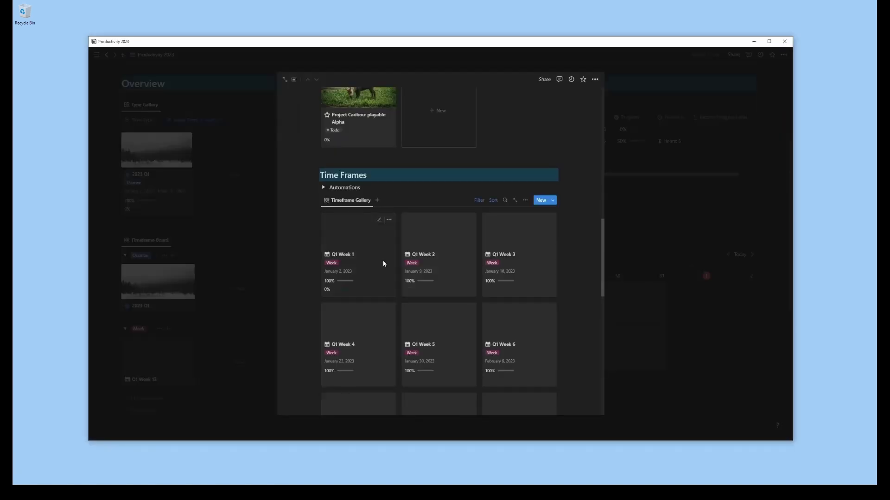
# Step: Open the Q1 Week 1 timeframe, check the page filters of its Add Subtasks to this Timeframe automation, and run it
pyautogui.click(383, 263)
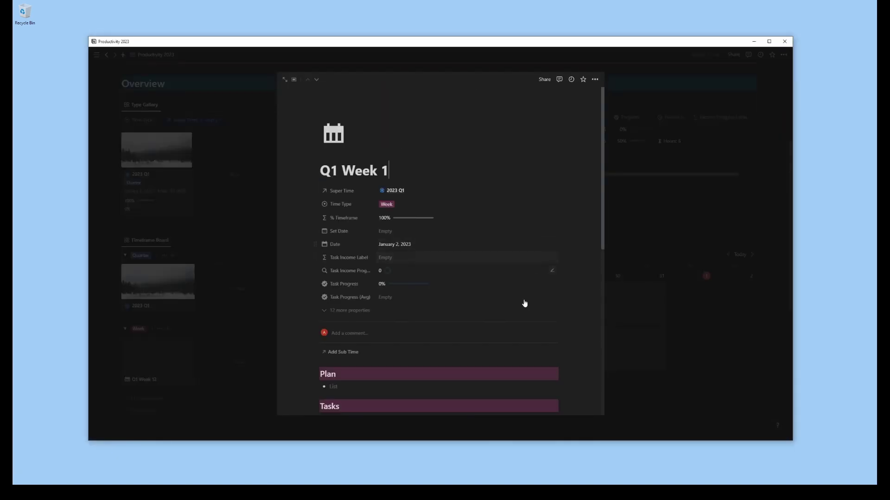
pyautogui.scroll(-3, 500, 220)
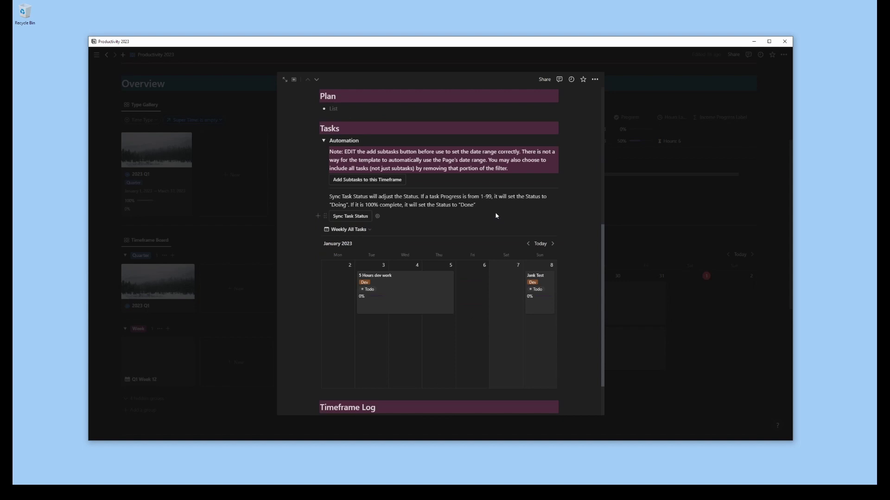
pyautogui.click(411, 181)
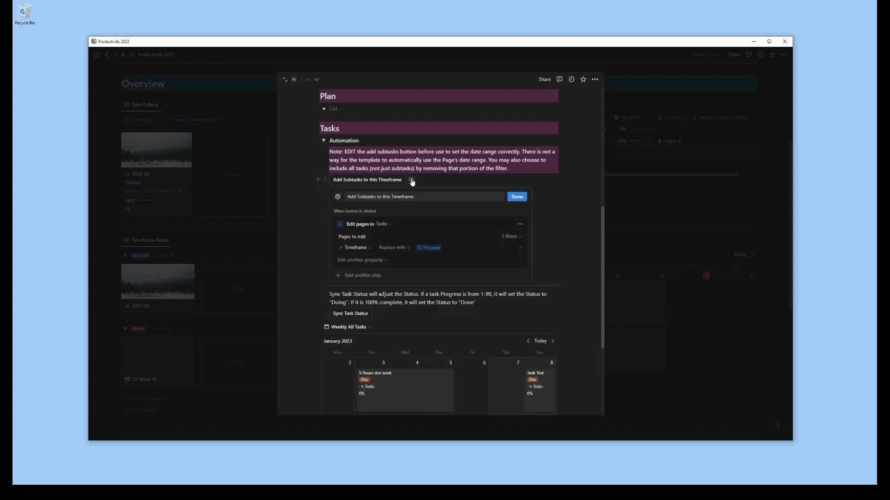
pyautogui.click(510, 237)
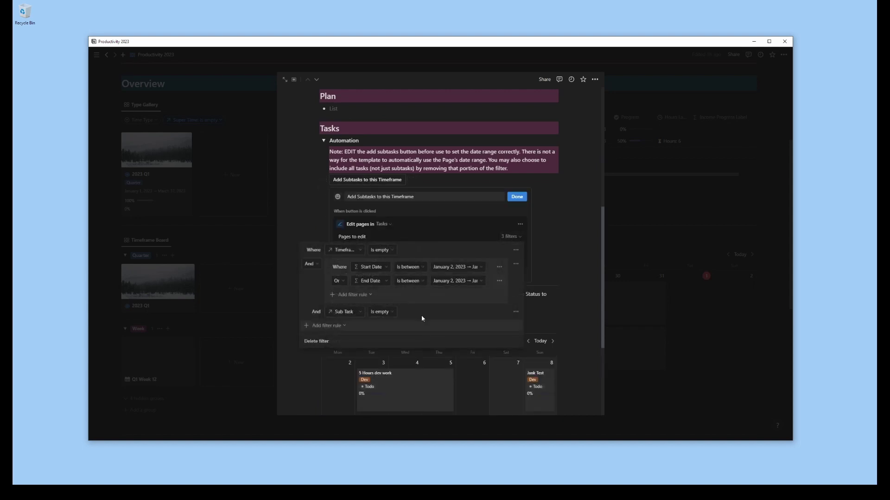
pyautogui.click(519, 238)
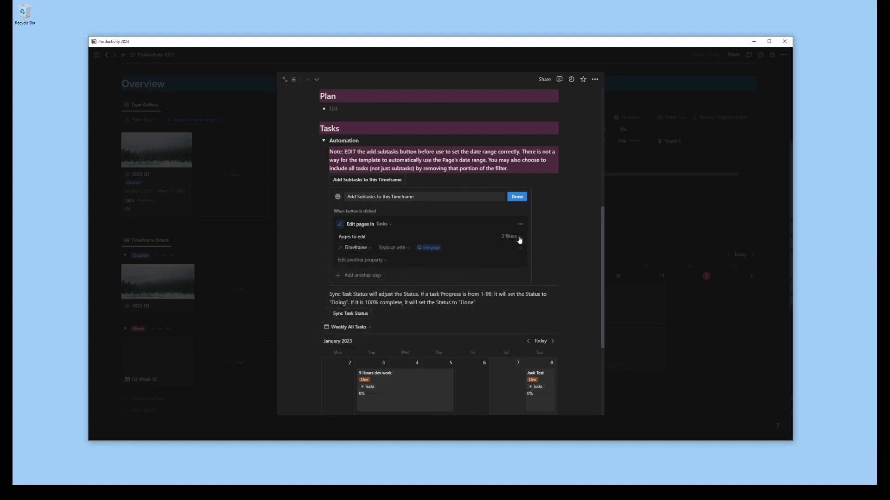
pyautogui.click(516, 196)
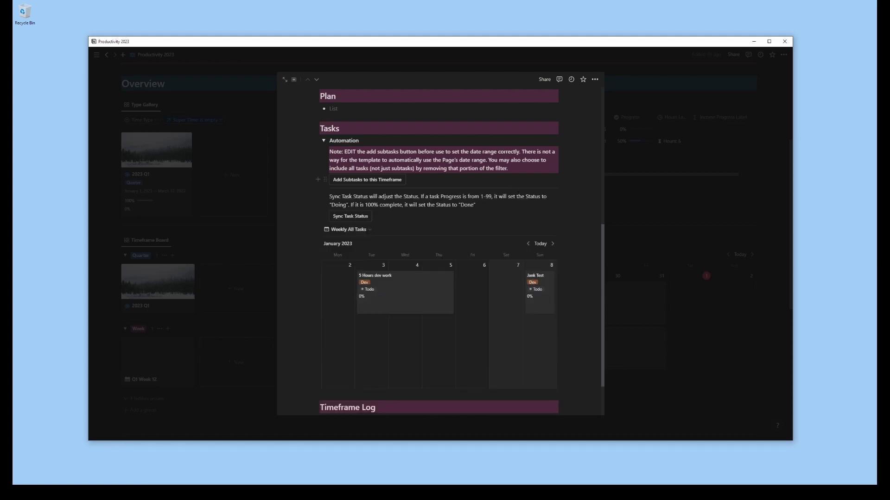
pyautogui.click(375, 180)
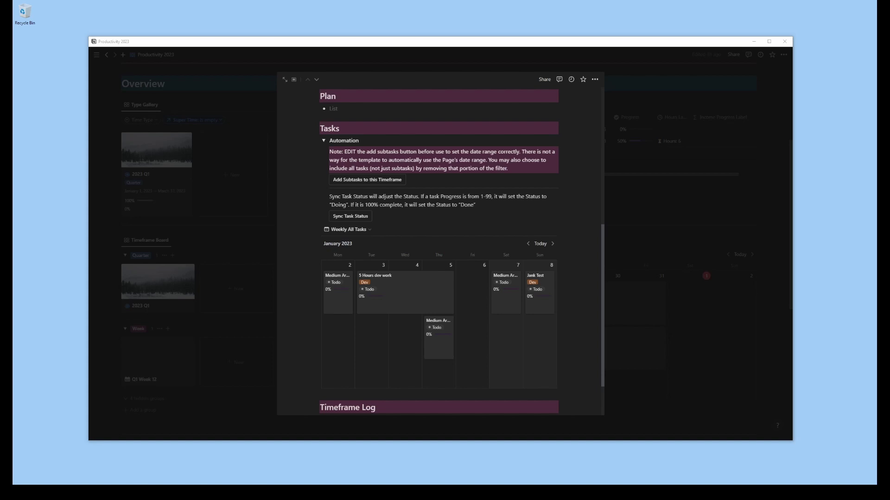
# Step: Return to the dashboard's All Tasks Update view and expand the "Write regularly for Medium" goal and its article sub task
pyautogui.press('Escape')
pyautogui.scroll(-5, 349, 189)
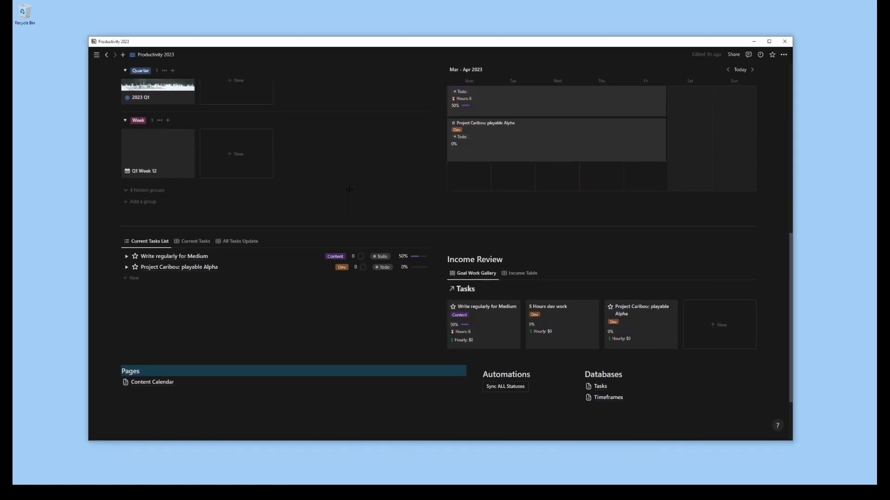
pyautogui.click(240, 241)
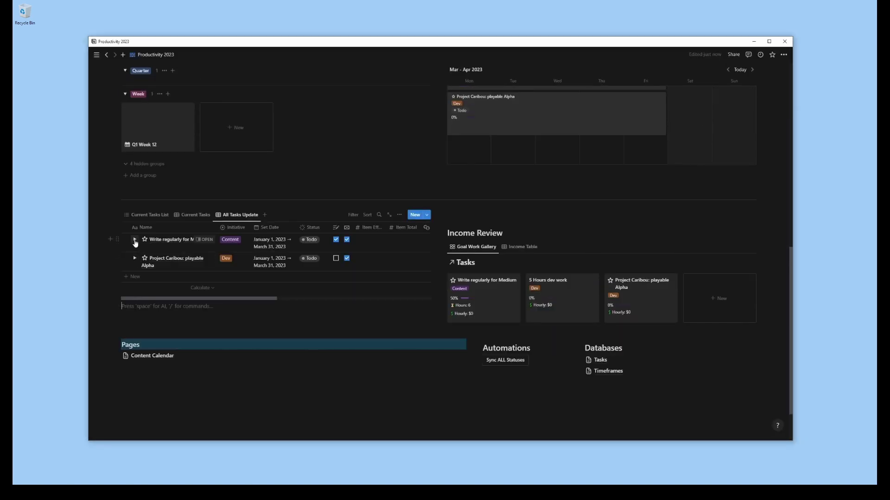
pyautogui.click(134, 240)
pyautogui.click(142, 259)
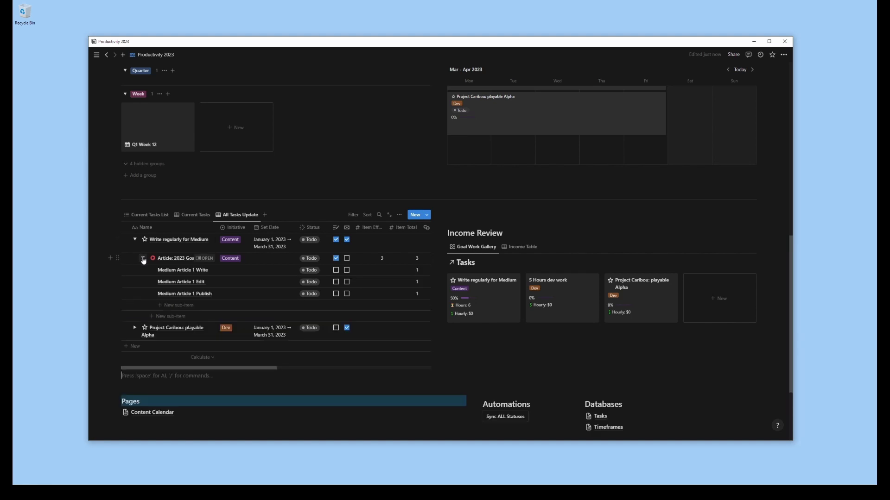
# Step: Set the Item Effort of "Medium Article 1 Write" to 1 and sync all task statuses
pyautogui.click(377, 271)
pyautogui.write('1')
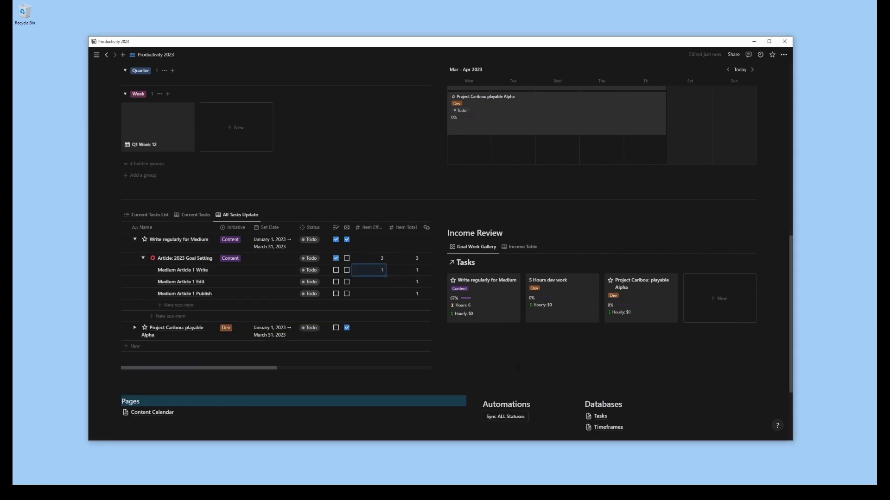
pyautogui.press('Return')
pyautogui.scroll(-2, 463, 324)
pyautogui.click(506, 348)
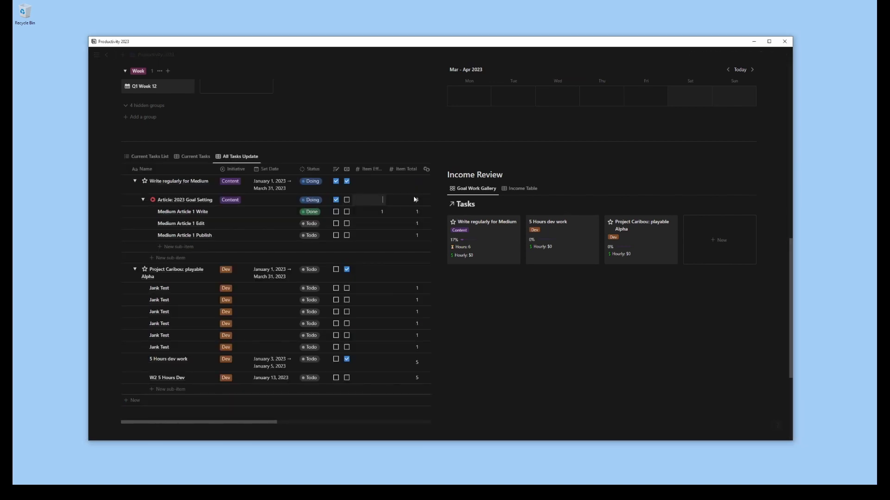
# Step: Clear the Item Effort and Item Total of the "Article: 2023 Goal Setting" sub task
pyautogui.click(416, 202)
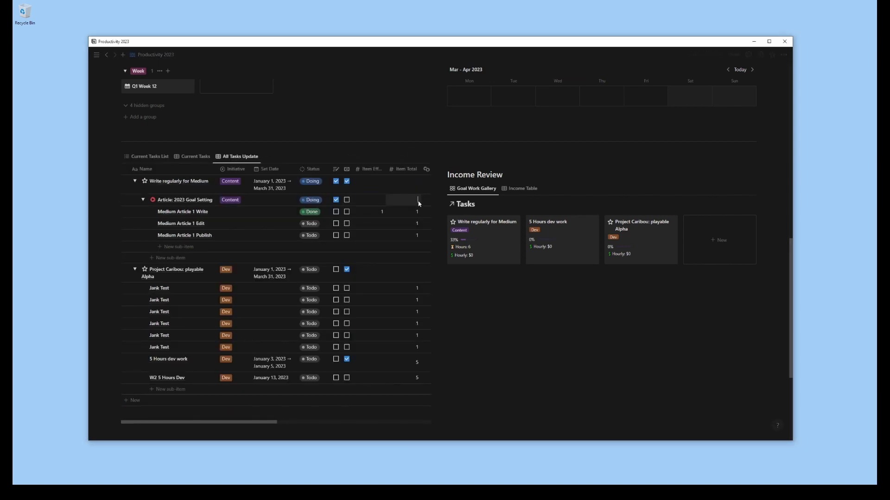
pyautogui.press('Escape')
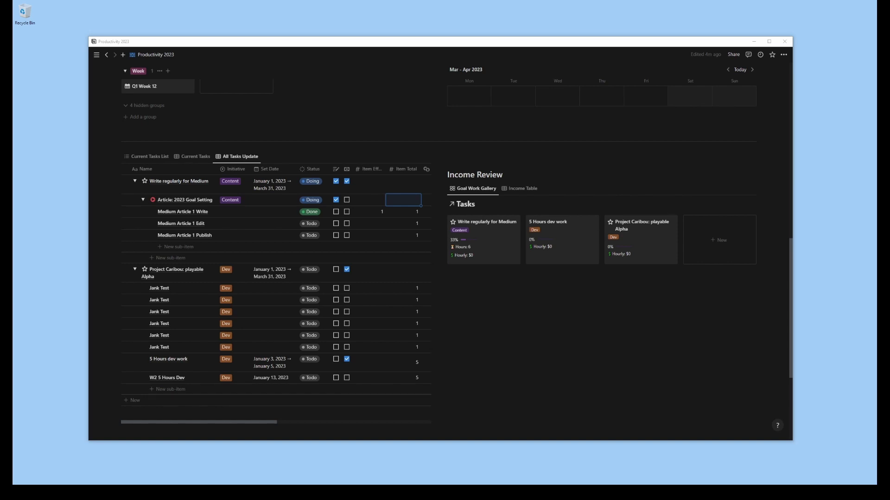
pyautogui.click(147, 156)
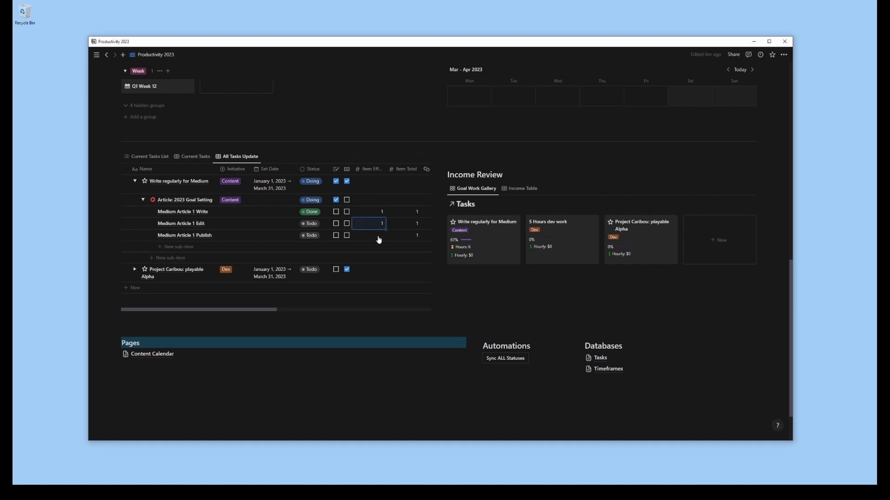
# Step: Set the Item Effort of "Medium Article 1 Edit" and "Medium Article 1 Publish" to 1 and sync all task statuses
pyautogui.click(372, 227)
pyautogui.moveTo(385, 230); pyautogui.dragTo(385, 236)
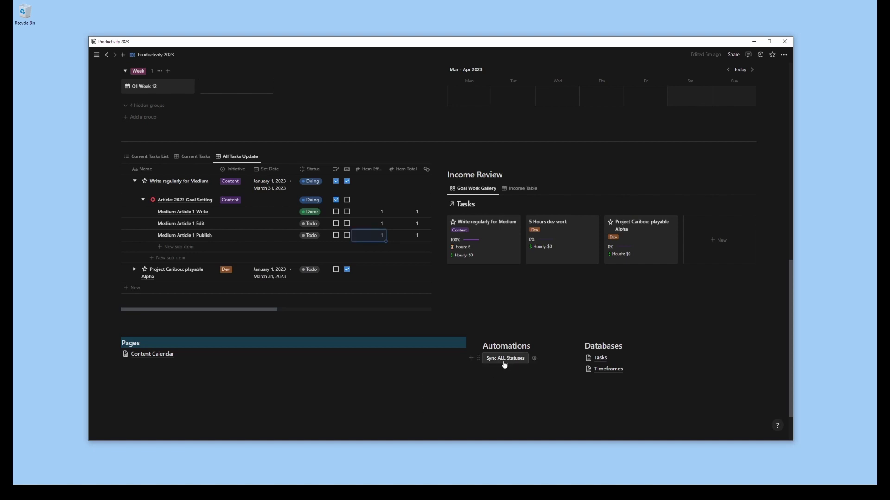
pyautogui.click(504, 363)
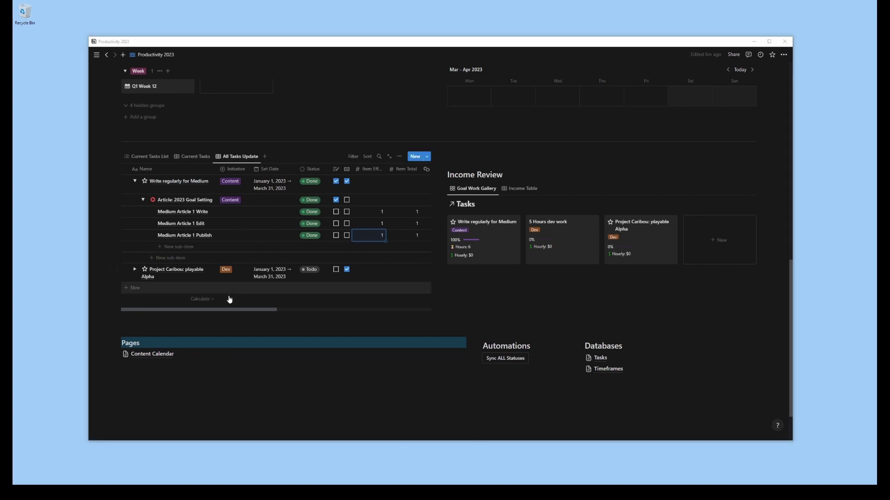
# Step: Enter an Item Income of $0.07 for the "Article: 2023 Goal Setting" sub task
pyautogui.moveTo(220, 309); pyautogui.dragTo(286, 309)
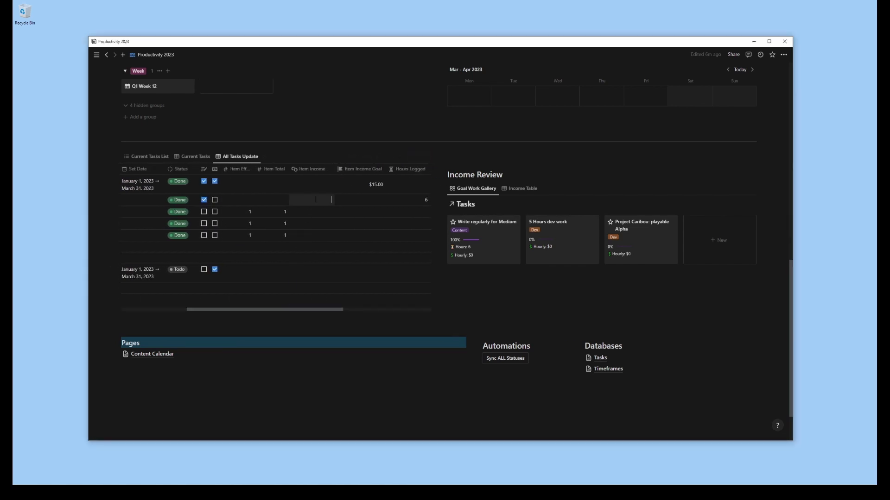
pyautogui.write('0.07')
pyautogui.press('Return')
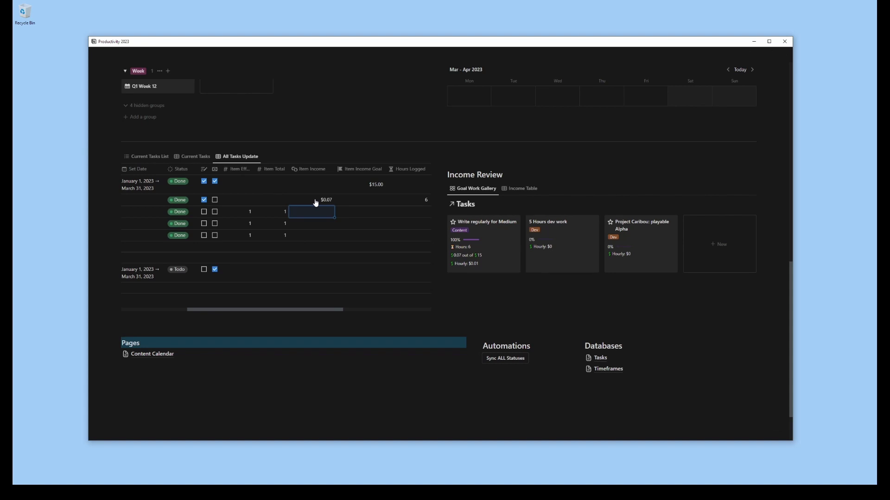
pyautogui.moveTo(290, 310); pyautogui.dragTo(164, 311)
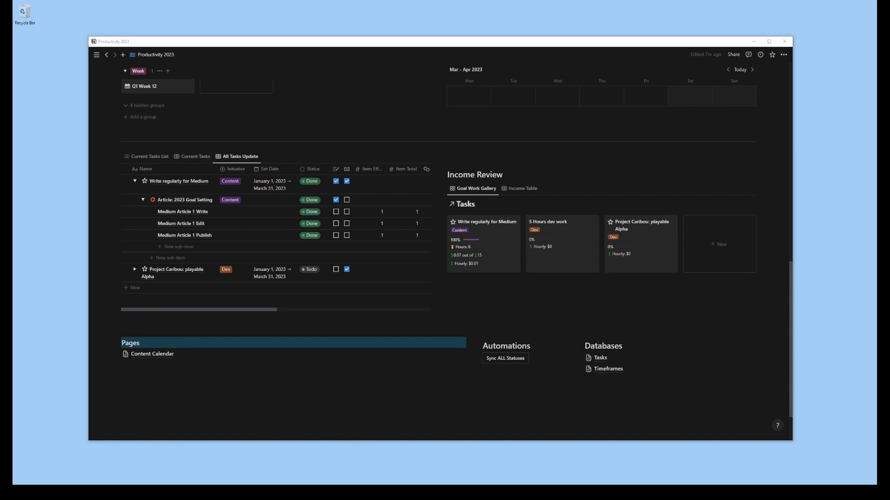
# Step: Go back to the dashboard's Overview to examine the weekly calendar, the Goals Table and the 2023 Q1 timeframe card
pyautogui.scroll(5, 598, 358)
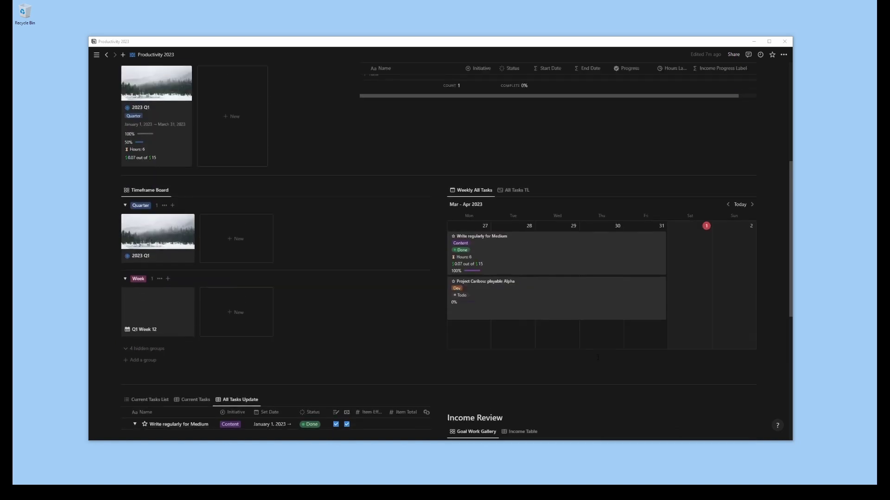
pyautogui.scroll(4, 414, 349)
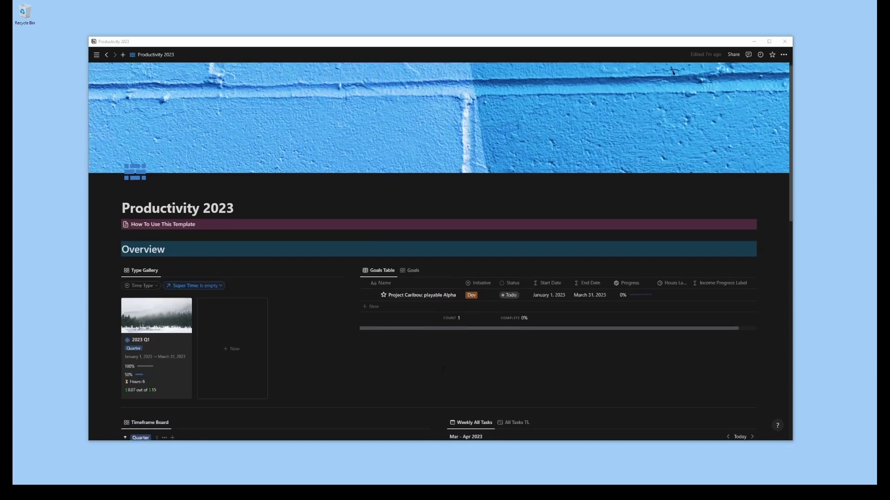
pyautogui.scroll(-2, 213, 316)
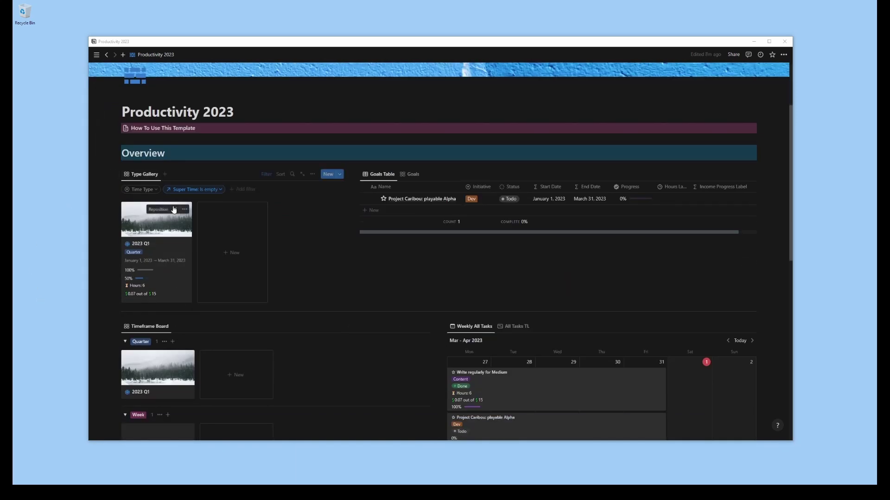